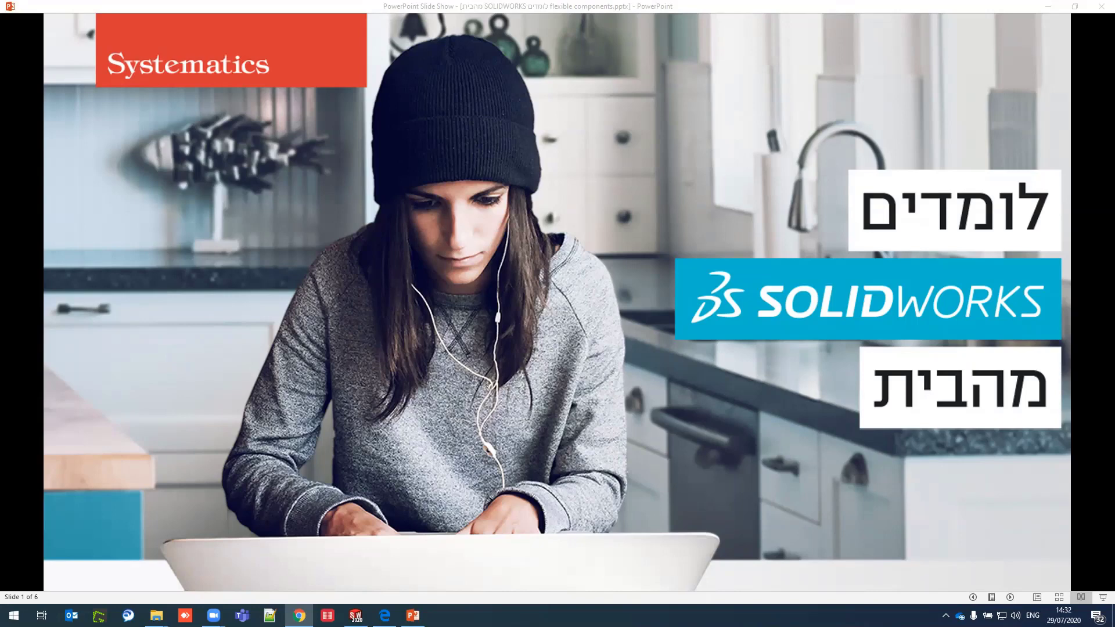
# Step: Advance the slide show to slide 3, the agenda on what flexible components are and how to define them
pyautogui.click(479, 370)
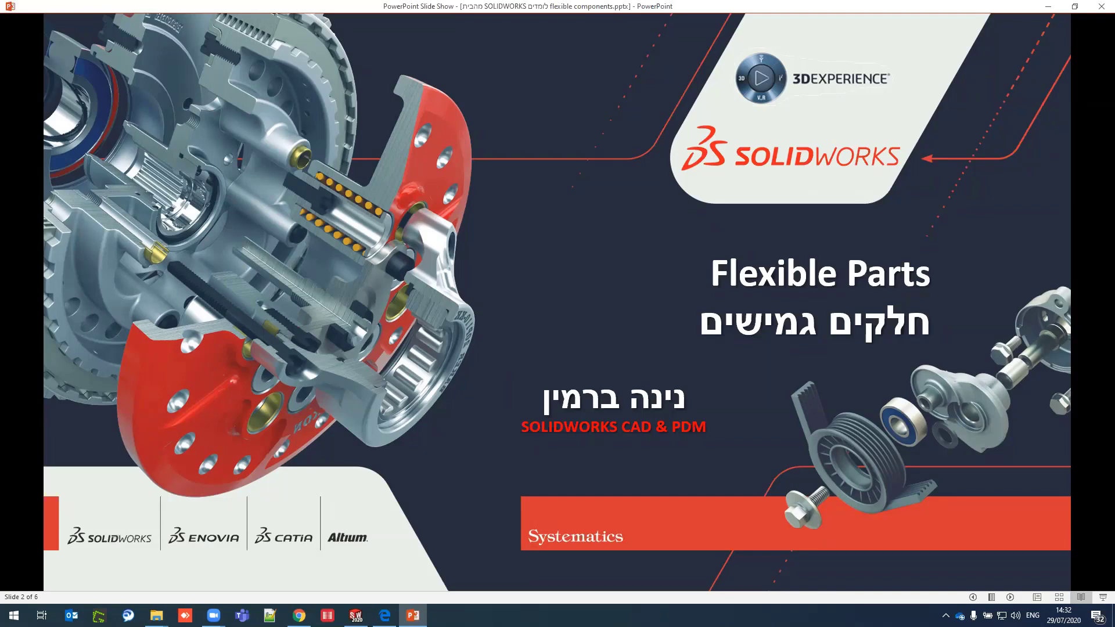
pyautogui.press('Right')
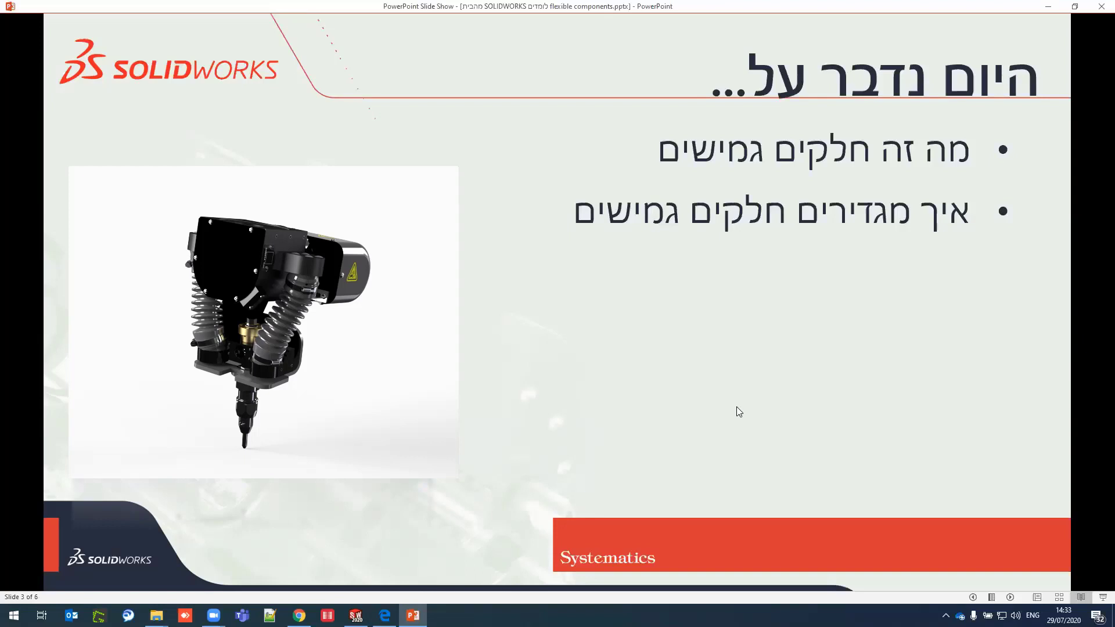
# Step: Move to the demonstration slide (4 of 6) and bring SOLIDWORKS 2020 to the front
pyautogui.click(512, 365)
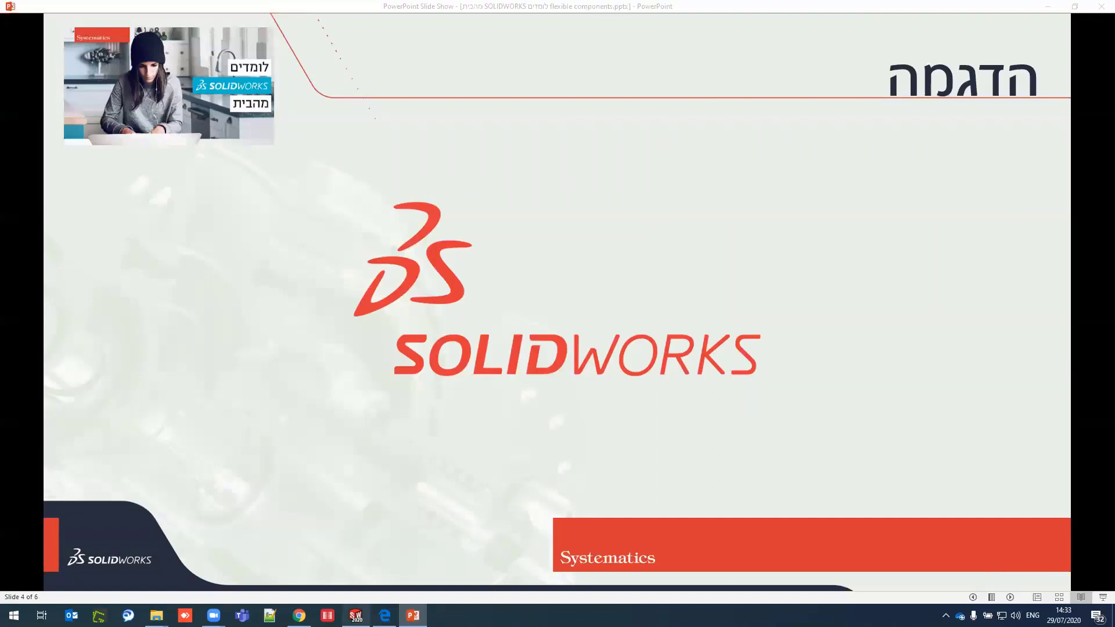
pyautogui.click(356, 615)
# Step: Open the Simple Spring Pre part from recent documents and orient it with Axis1 vertical
pyautogui.click(236, 11)
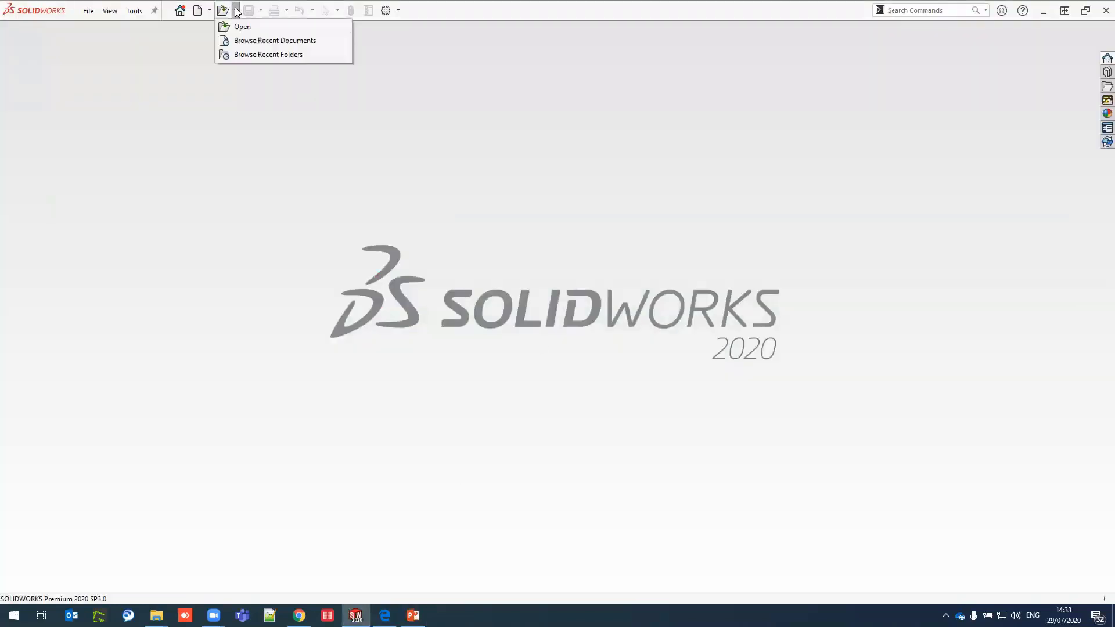
pyautogui.click(238, 43)
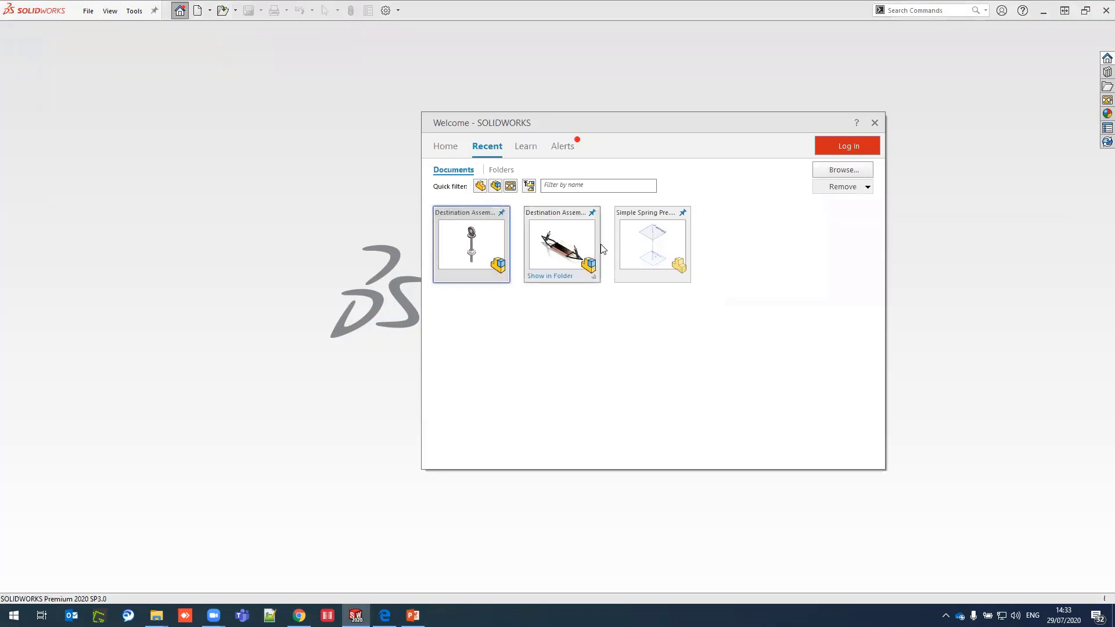
pyautogui.click(654, 245)
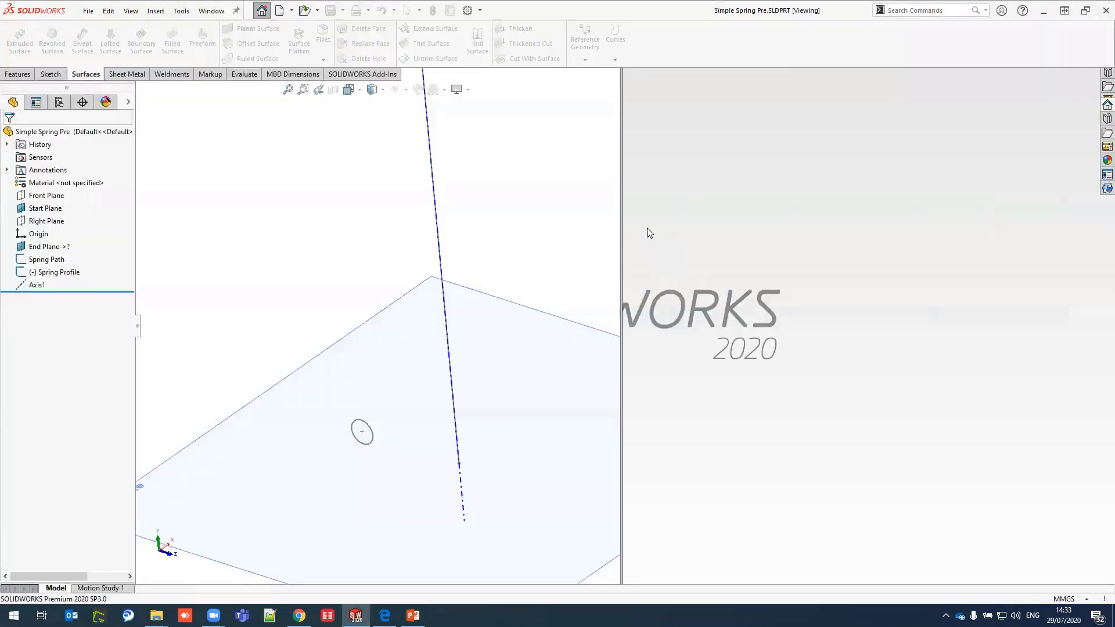
pyautogui.press('f')
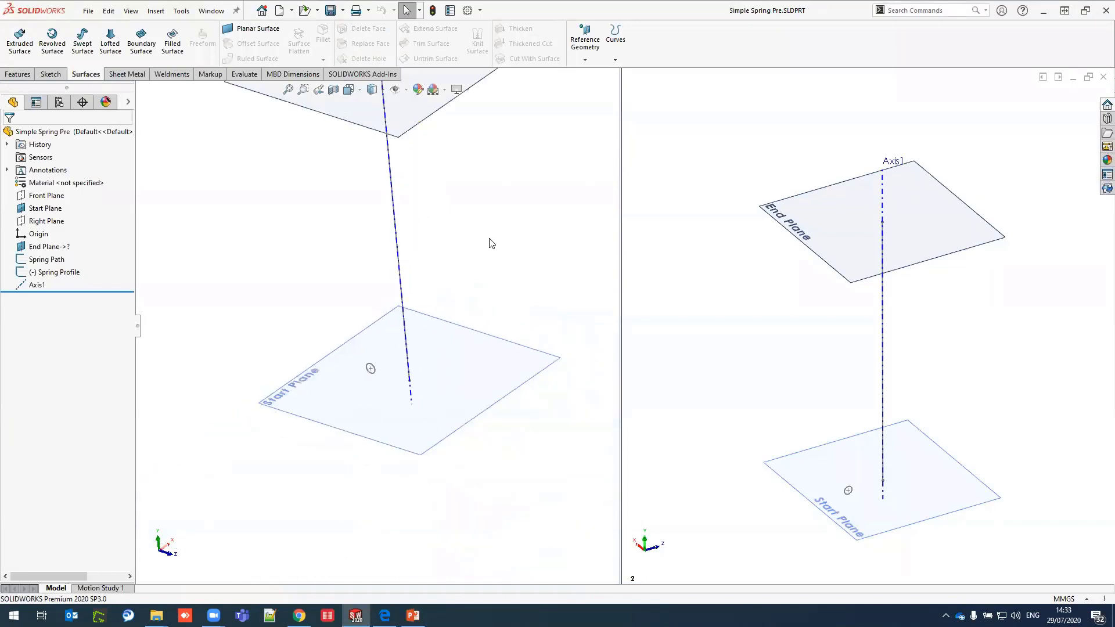
pyautogui.moveTo(472, 235); pyautogui.dragTo(448, 224, button='middle')
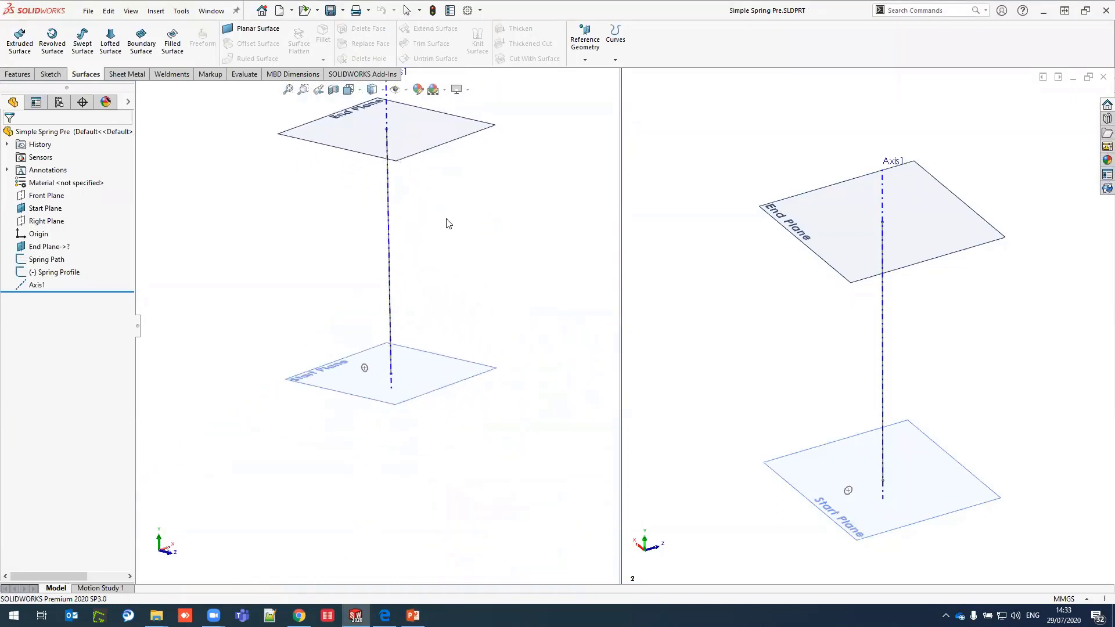
pyautogui.keyDown('ctrl'); pyautogui.moveTo(347, 191); pyautogui.dragTo(349, 244, button='middle'); pyautogui.keyUp('ctrl')
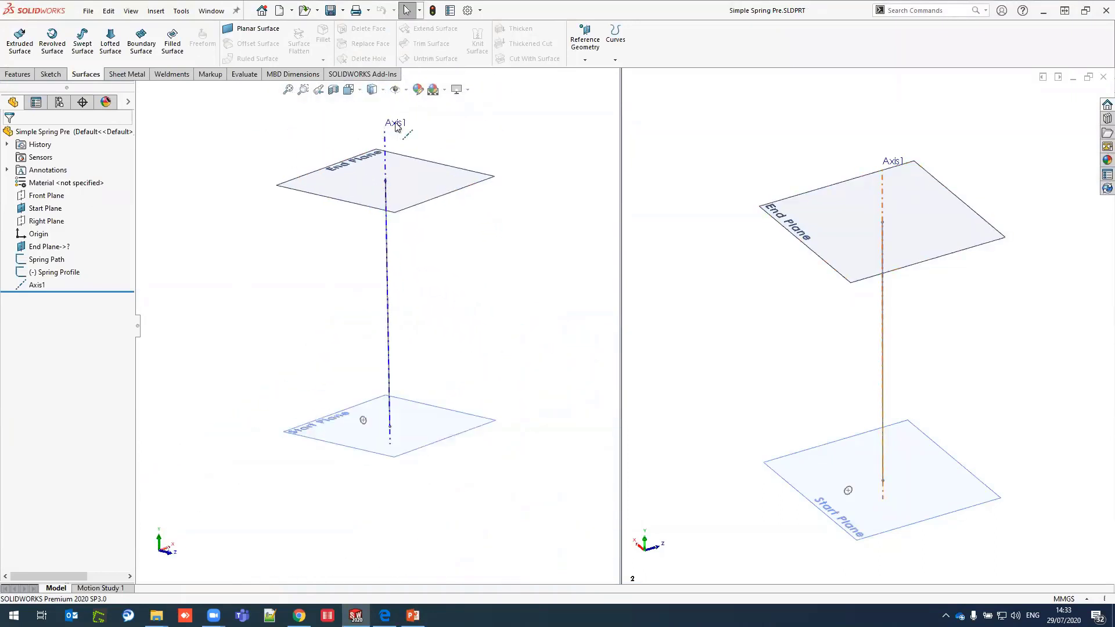
# Step: Inspect Start Plane, End Plane and Spring Path, rolling the tree back before End Plane and forward
pyautogui.click(44, 209)
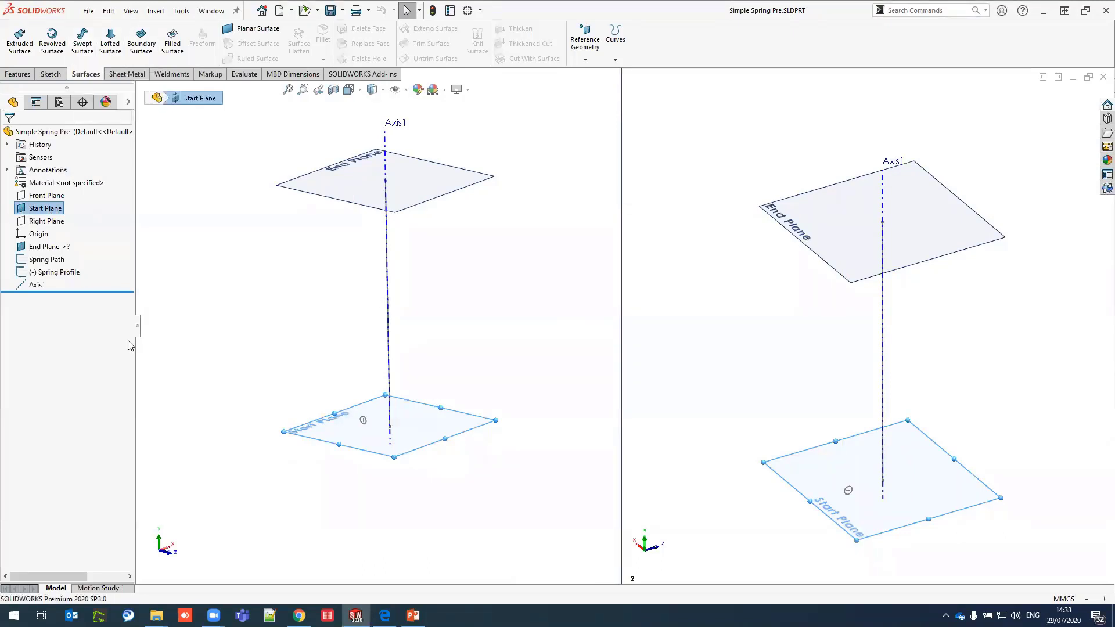
pyautogui.click(44, 248)
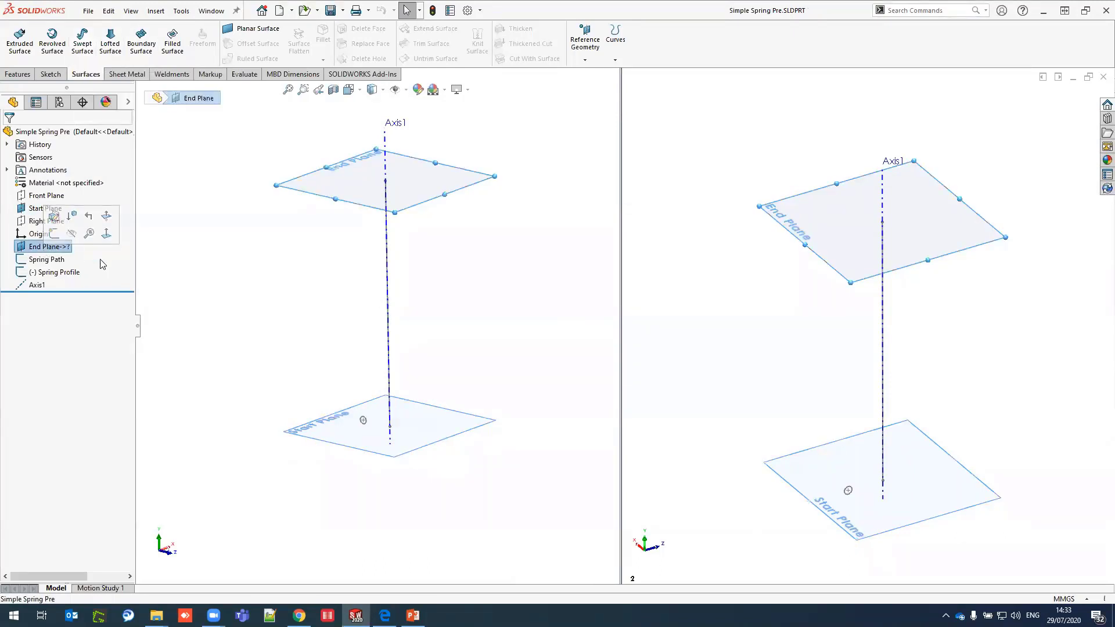
pyautogui.click(165, 290)
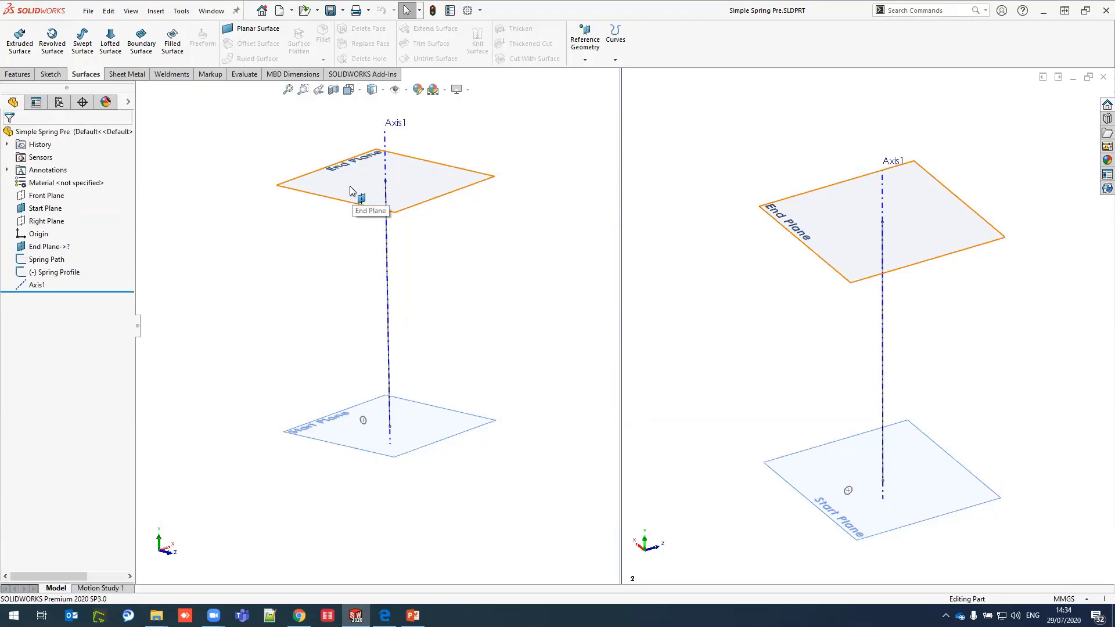
pyautogui.click(59, 262)
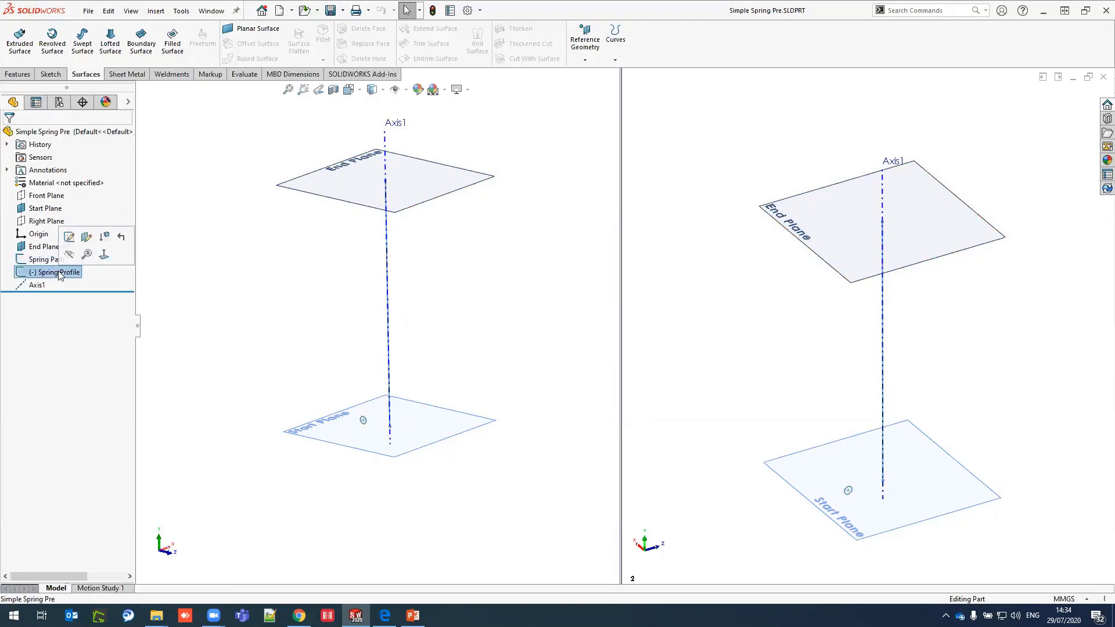
pyautogui.click(254, 277)
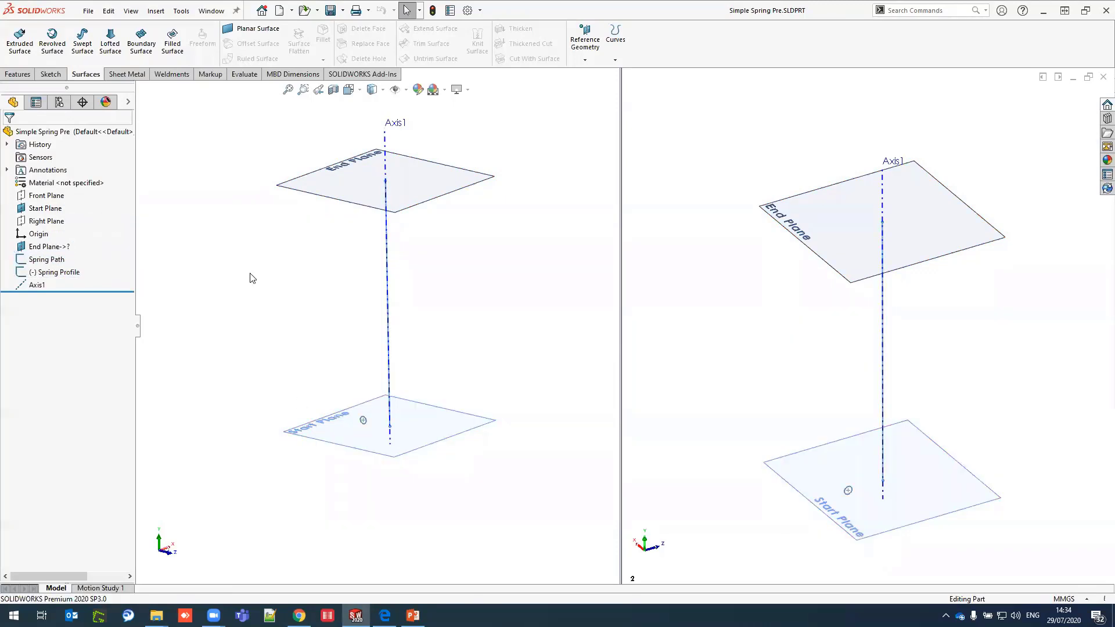
pyautogui.click(62, 250)
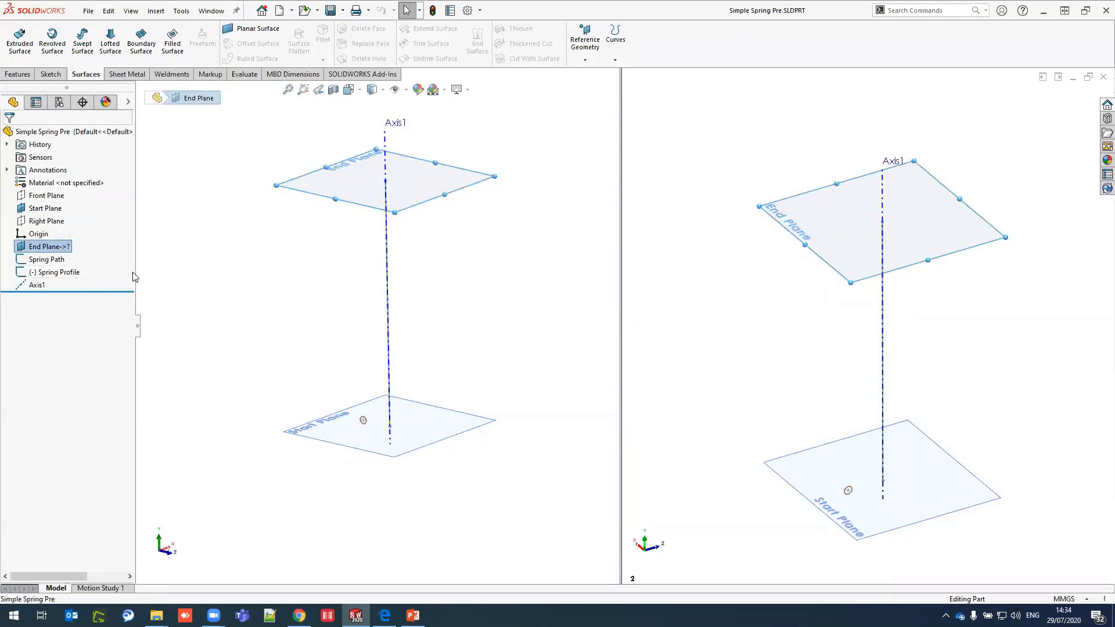
pyautogui.moveTo(126, 290)
pyautogui.mouseDown()
pyautogui.moveTo(123, 253)
pyautogui.moveTo(120, 279)
pyautogui.mouseUp()
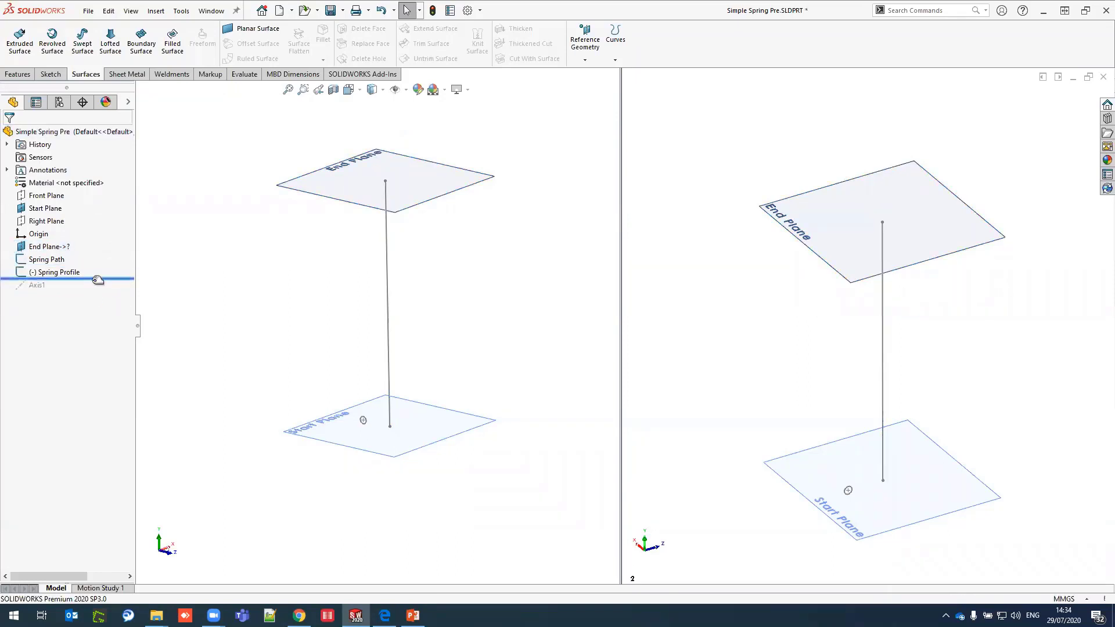
pyautogui.moveTo(94, 281); pyautogui.dragTo(95, 293)
# Step: Redefine End Plane with Start Plane as reference at a 100 mm offset
pyautogui.click(47, 246)
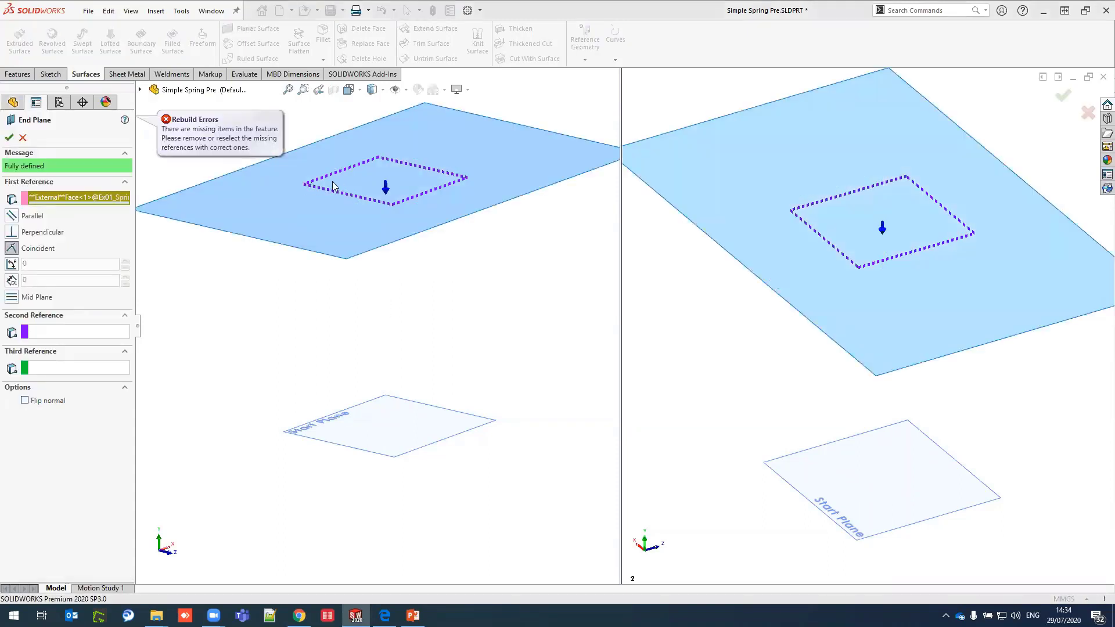
pyautogui.click(355, 435)
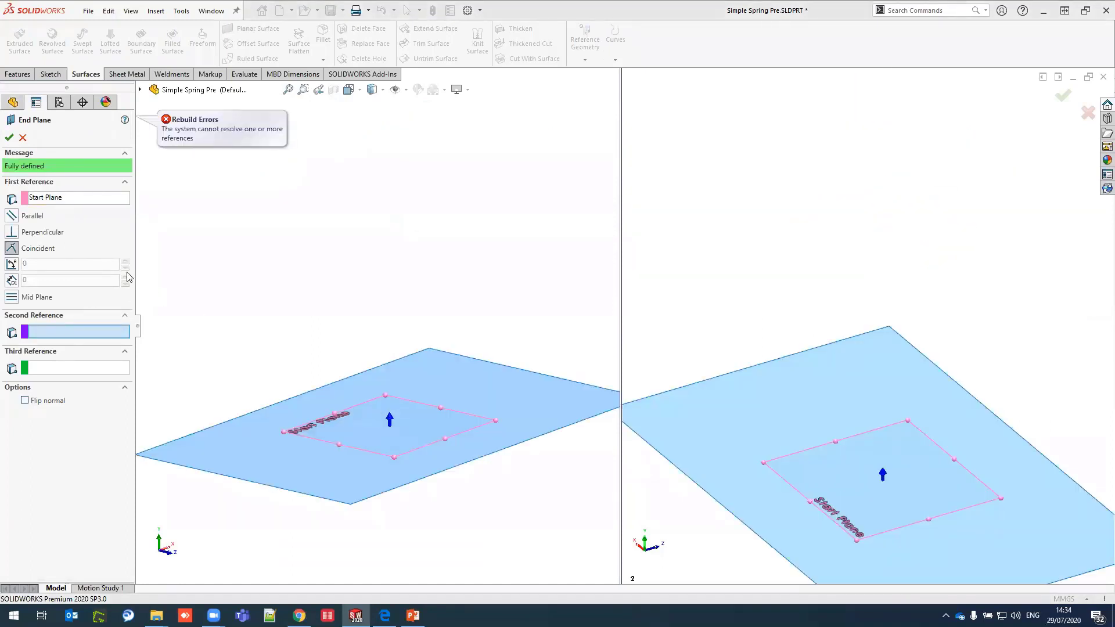
pyautogui.click(12, 280)
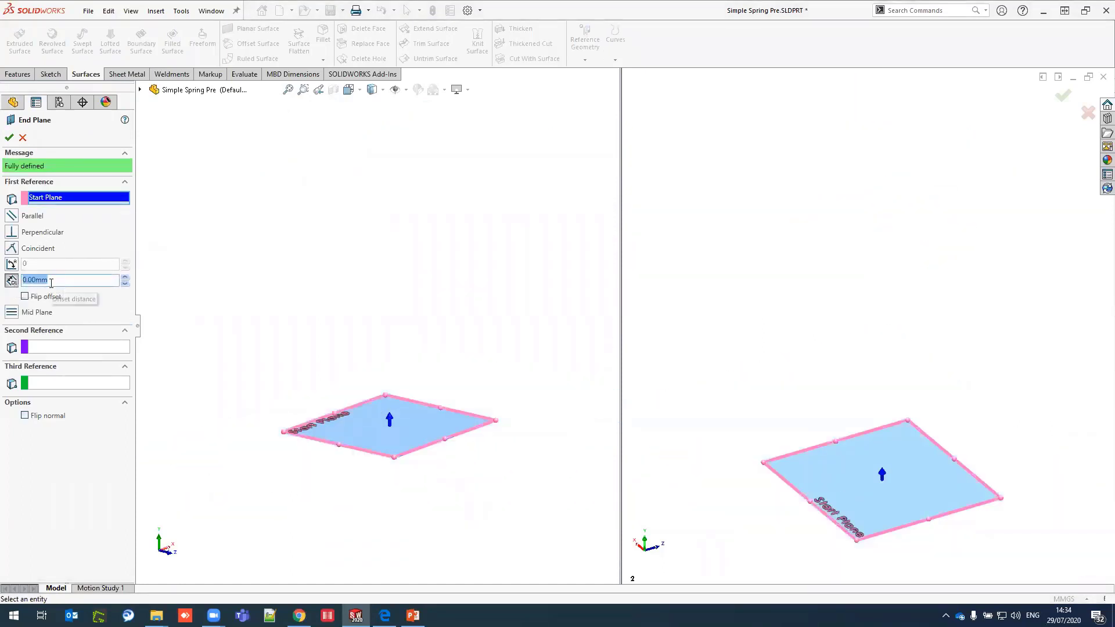
pyautogui.write('100')
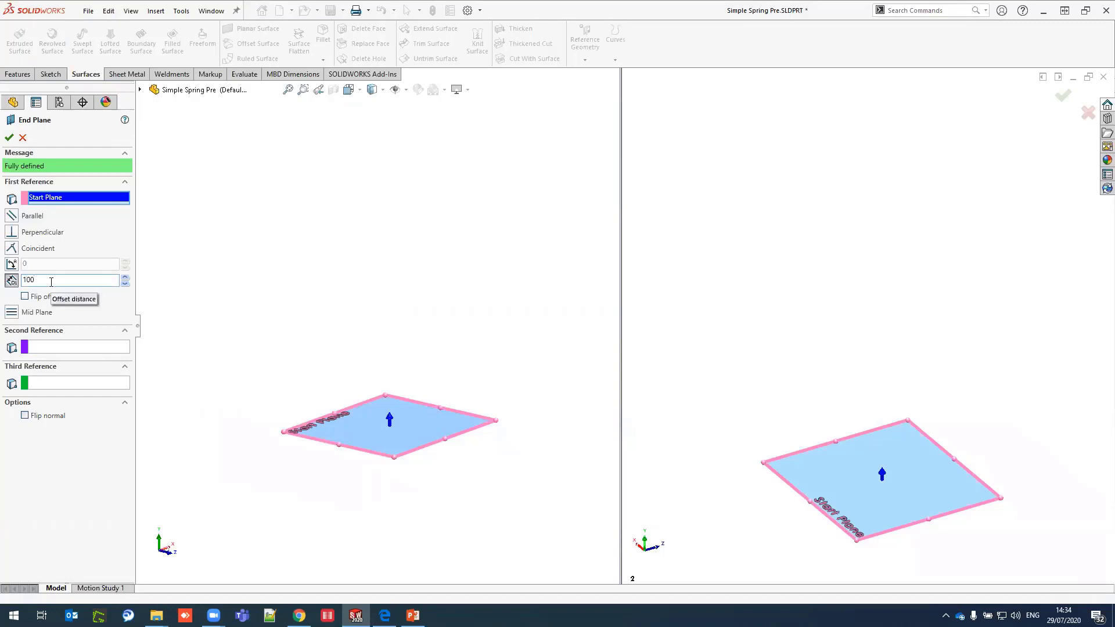
pyautogui.press('Return')
pyautogui.click(8, 138)
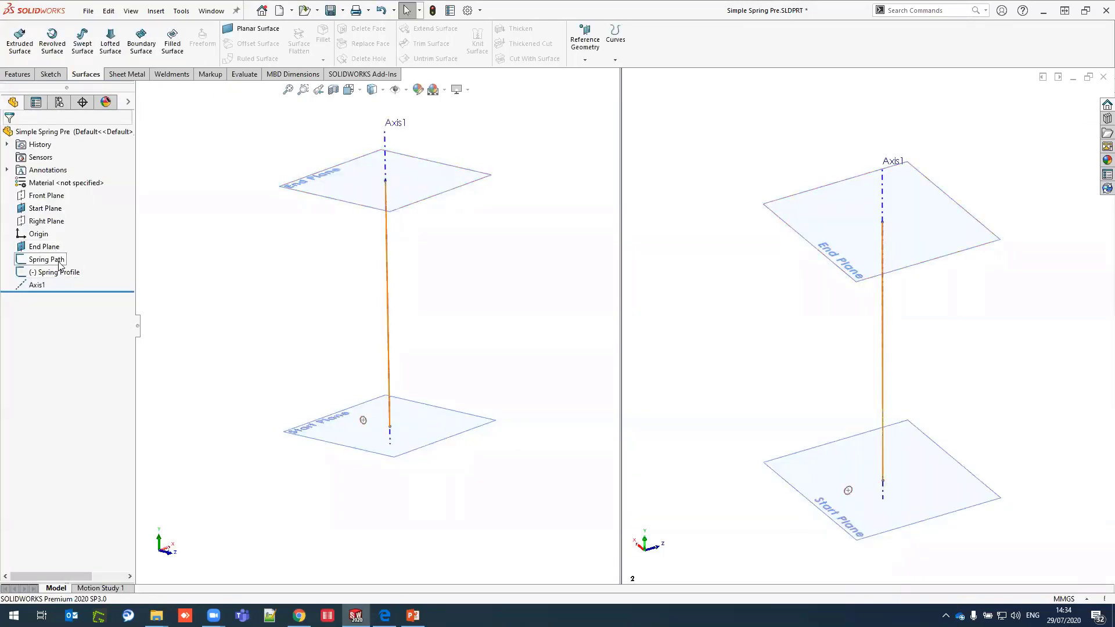
# Step: Start a surface sweep of Spring Profile along Spring Path
pyautogui.click(83, 42)
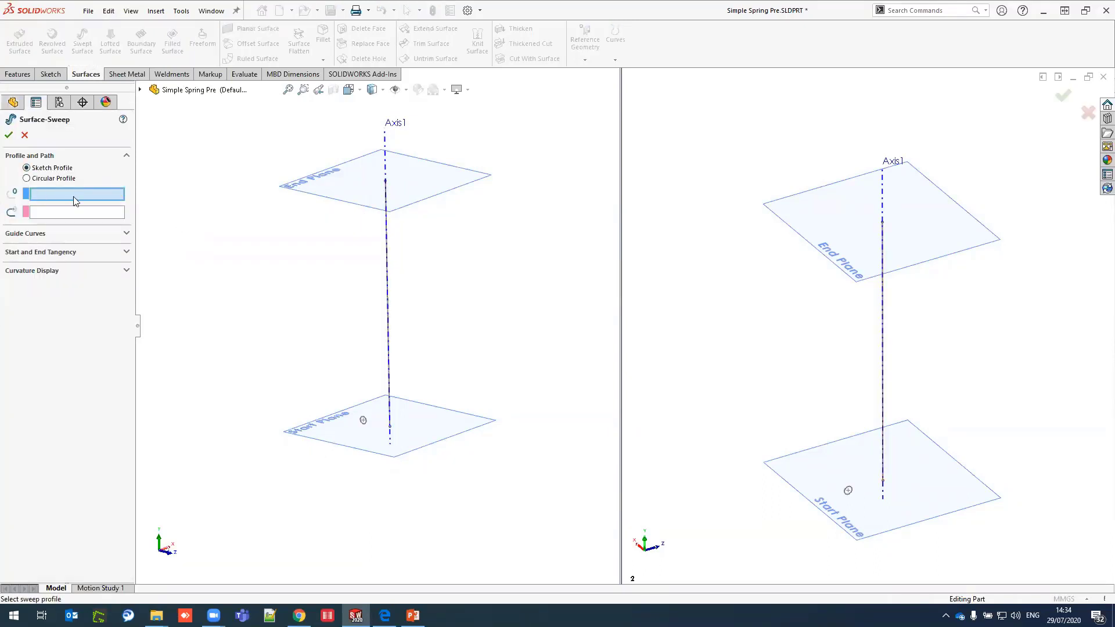
pyautogui.click(365, 428)
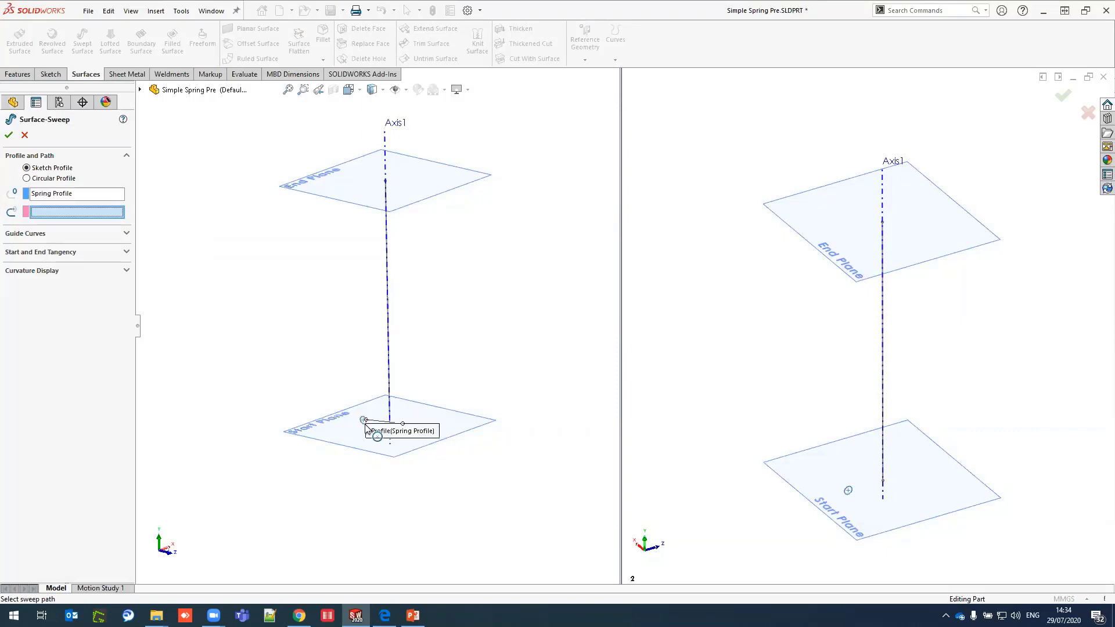
pyautogui.click(389, 392)
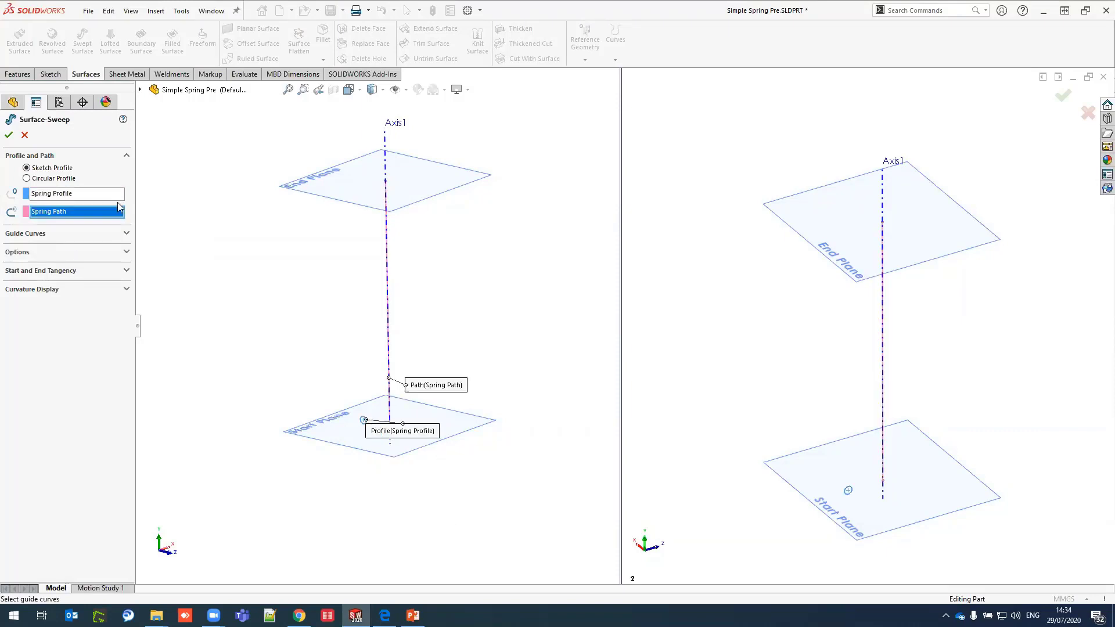
pyautogui.click(106, 235)
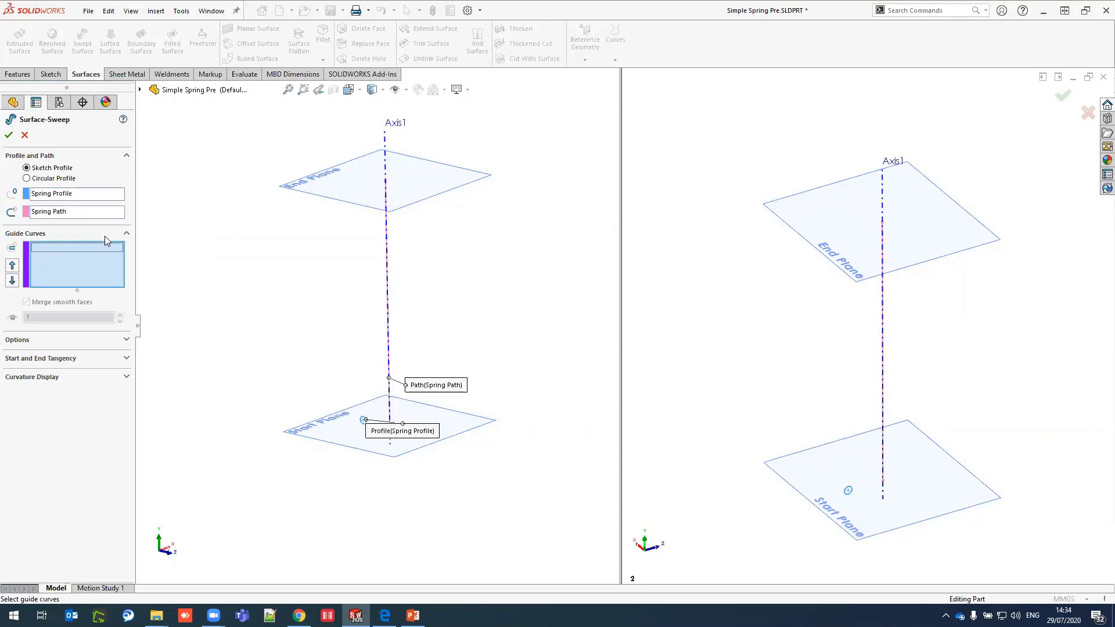
pyautogui.click(77, 344)
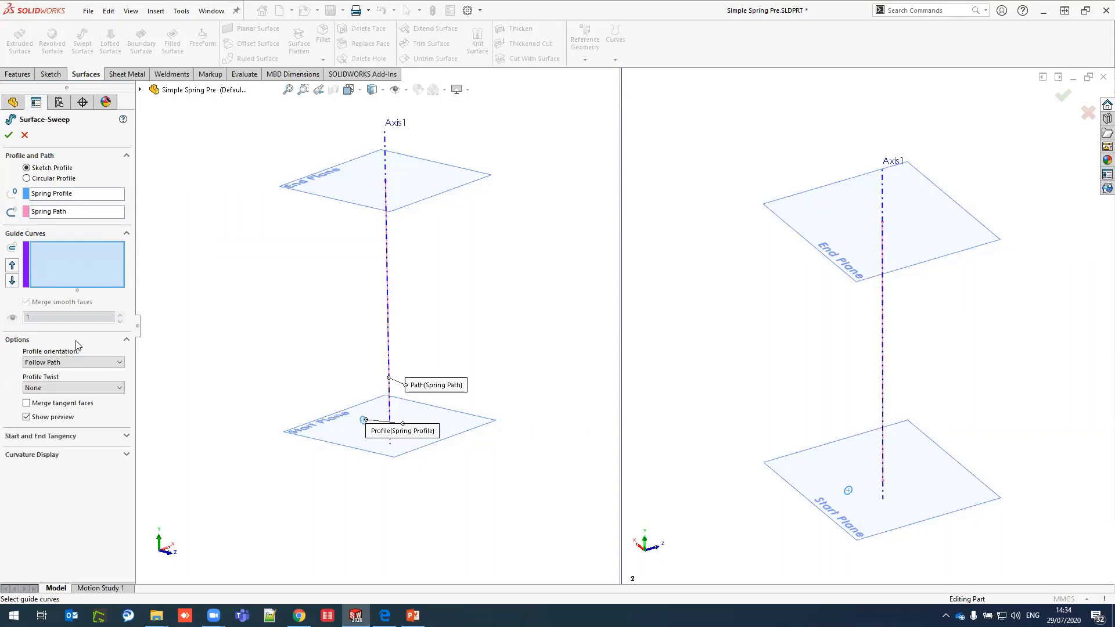
# Step: Twist the sweep profile by about 14 revolutions and finish the surface sweep
pyautogui.click(90, 388)
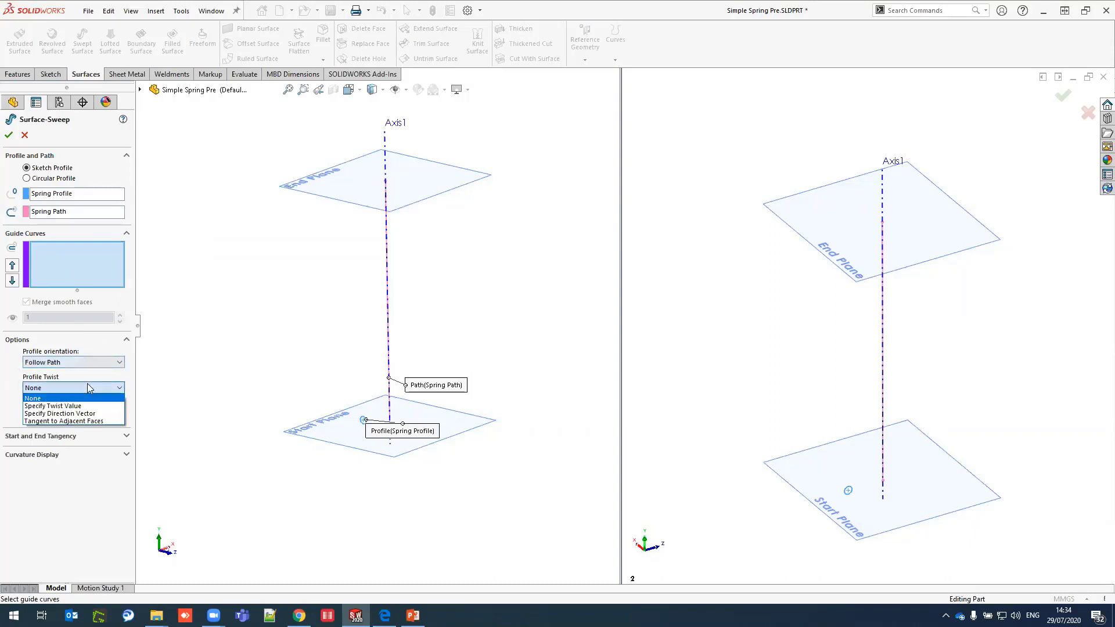
pyautogui.click(86, 407)
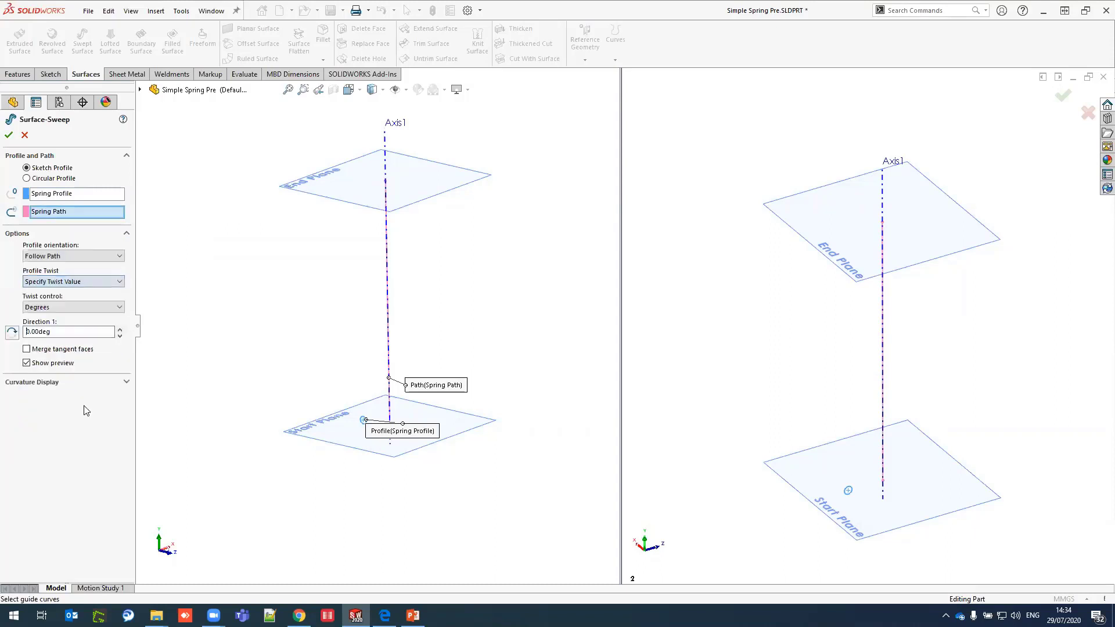
pyautogui.click(88, 307)
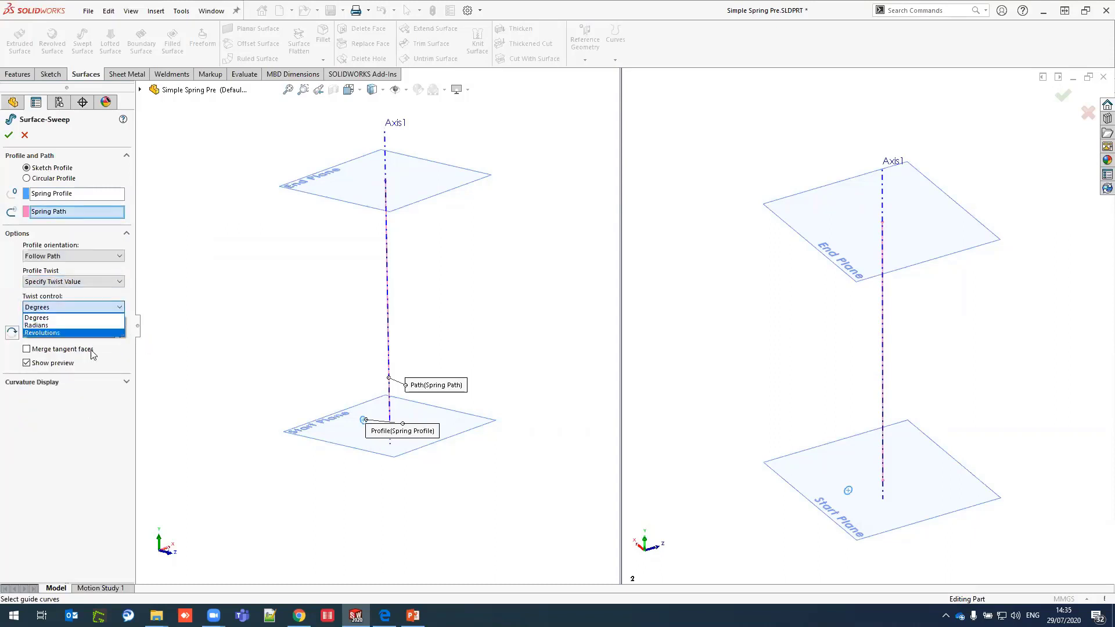
pyautogui.click(50, 332)
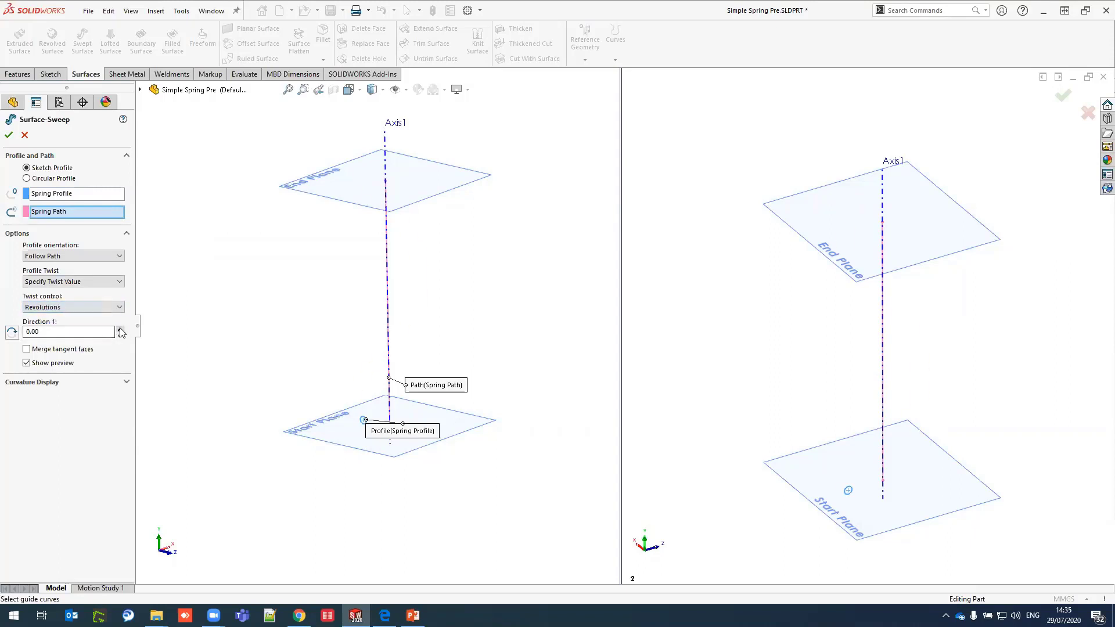
pyautogui.click(120, 329)
pyautogui.click(120, 329)
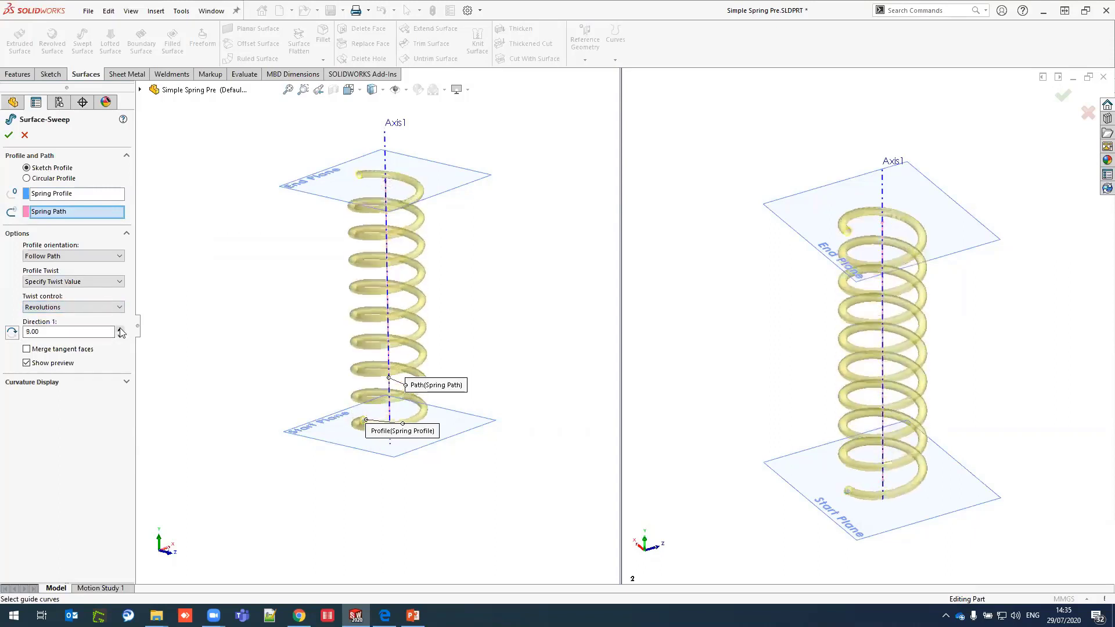
pyautogui.click(120, 330)
pyautogui.click(121, 330)
pyautogui.click(120, 329)
pyautogui.click(120, 330)
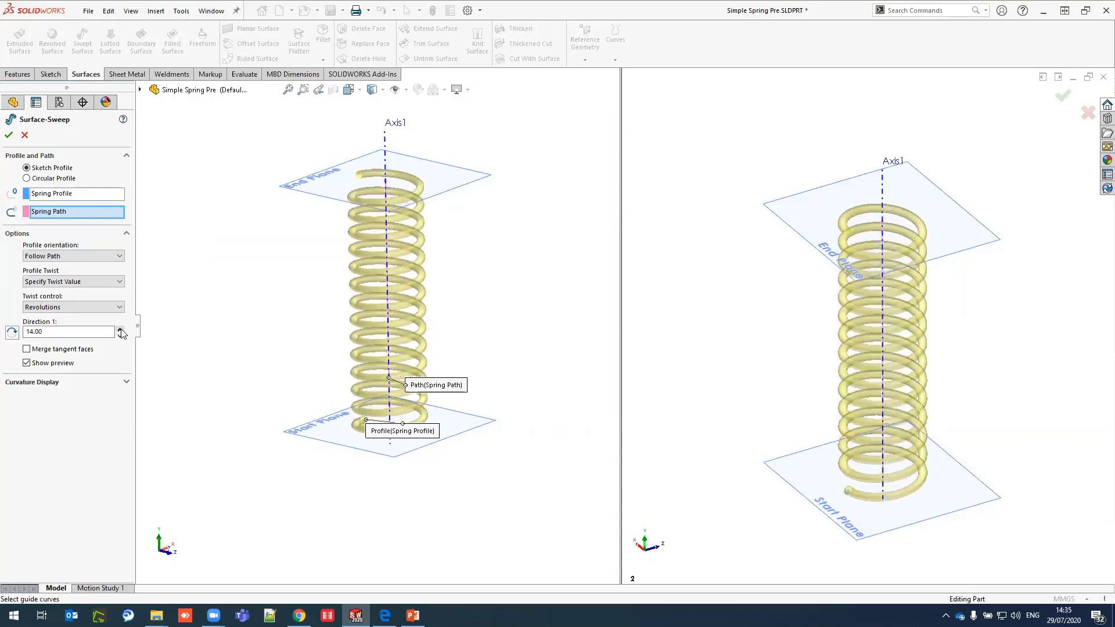
pyautogui.click(9, 135)
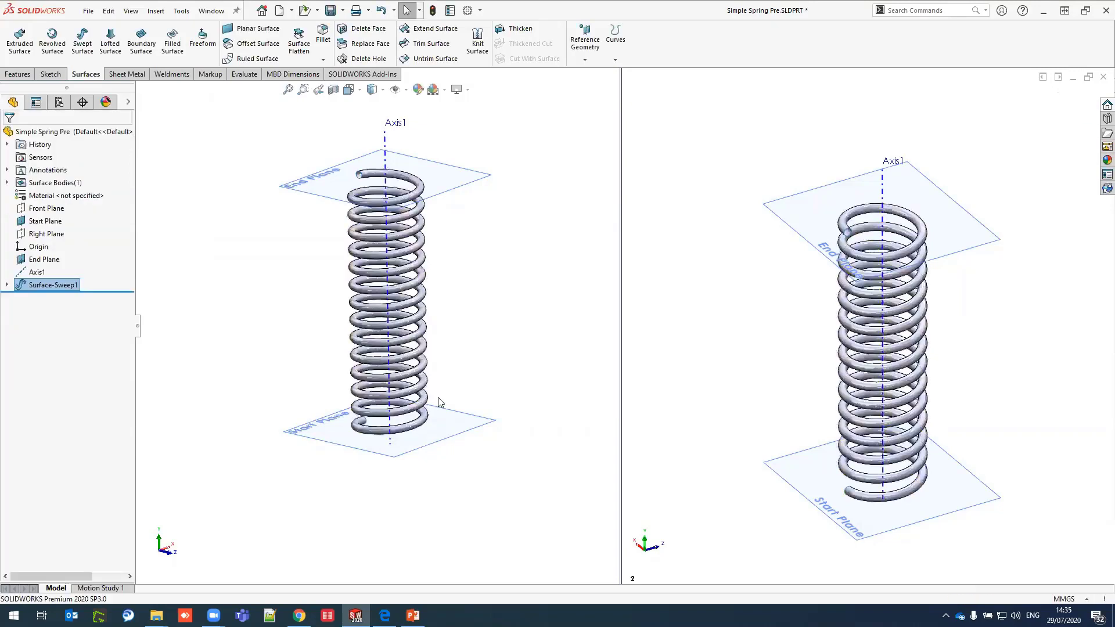
# Step: Orbit and zoom around the surface spring to inspect it from several angles
pyautogui.moveTo(411, 499); pyautogui.dragTo(414, 487, button='middle')
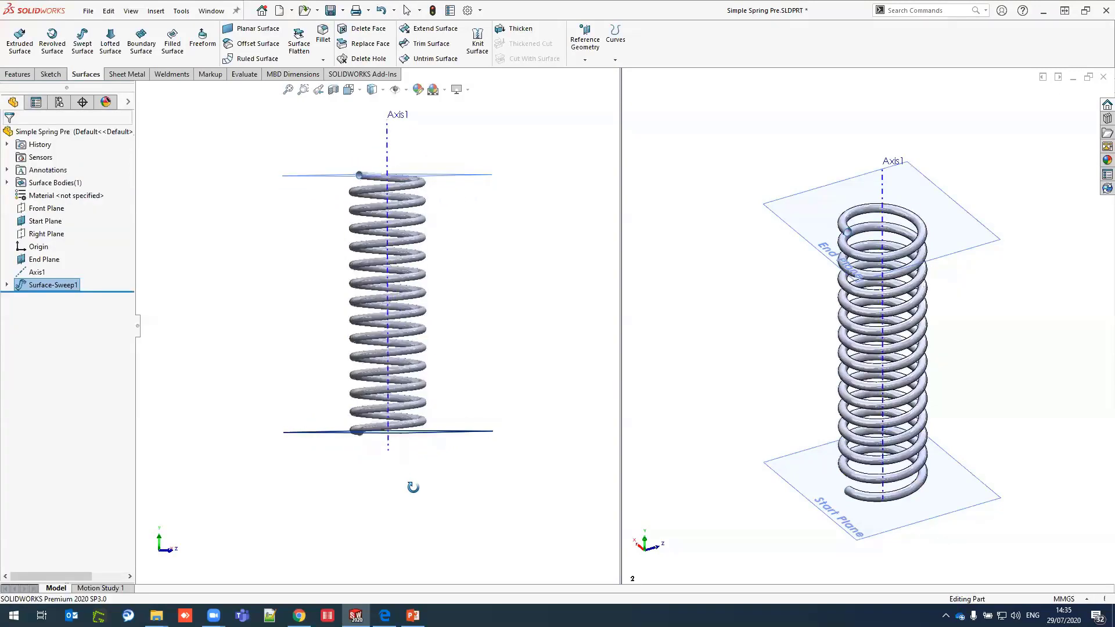
pyautogui.scroll(-3, 363, 435)
pyautogui.scroll(-3, 358, 416)
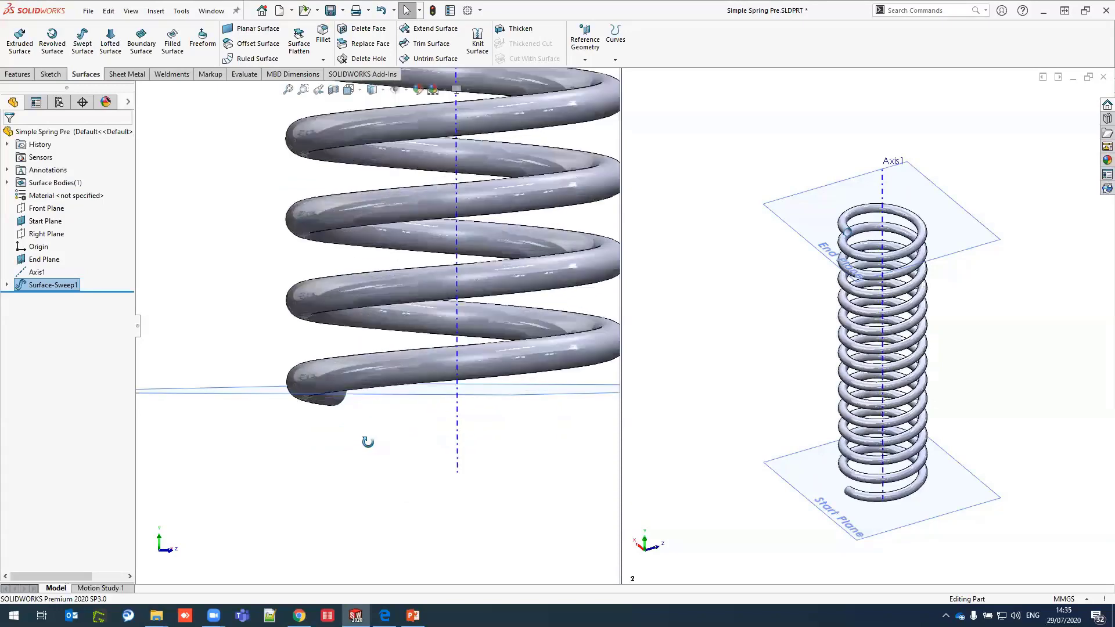
pyautogui.moveTo(368, 442); pyautogui.dragTo(330, 395, button='middle')
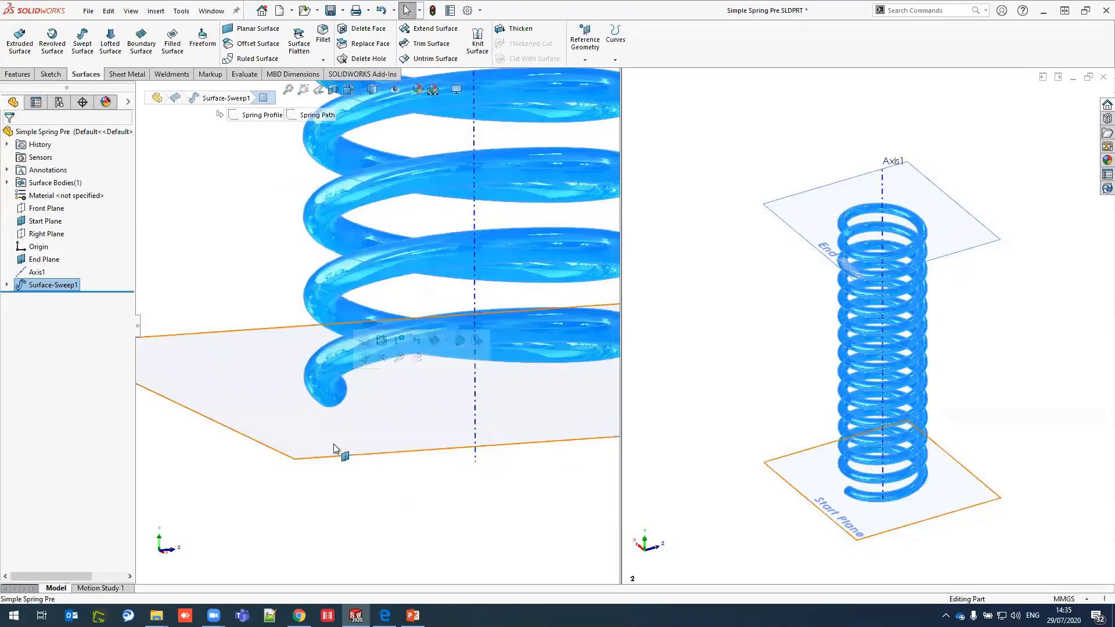
pyautogui.press('Down')
pyautogui.scroll(2, 364, 505)
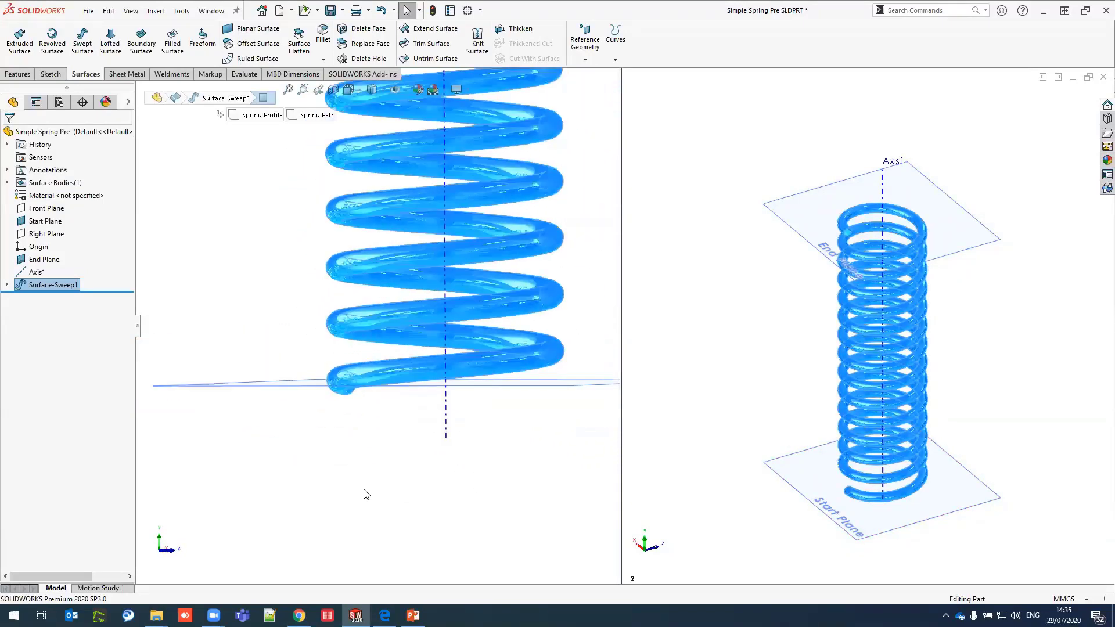
pyautogui.click(365, 494)
pyautogui.scroll(2, 381, 493)
pyautogui.scroll(2, 386, 464)
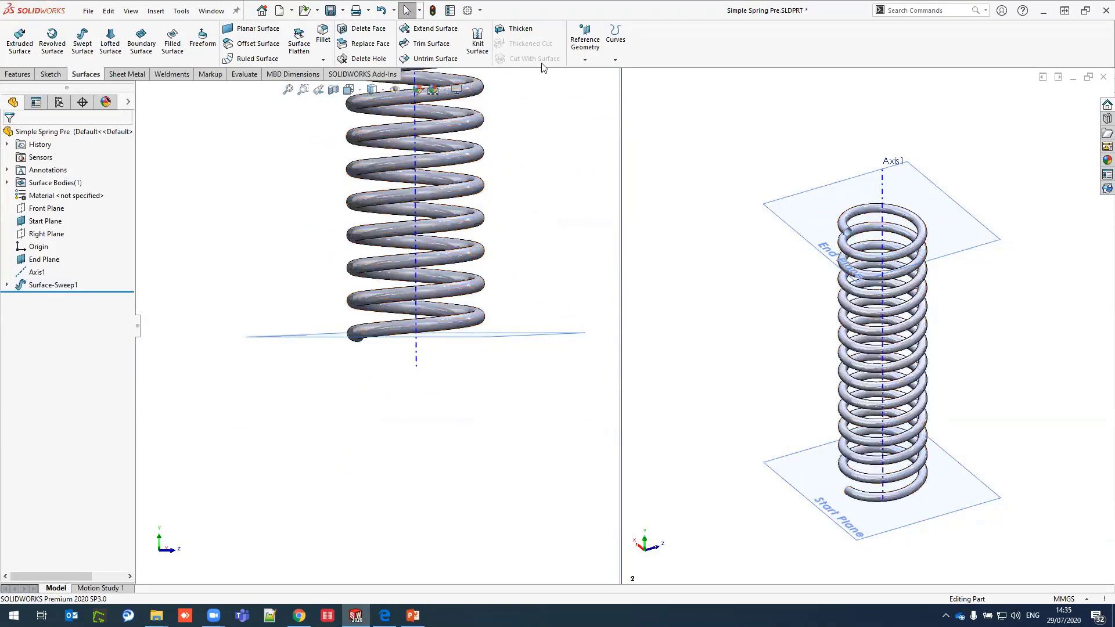
pyautogui.press('z')
pyautogui.press('z')
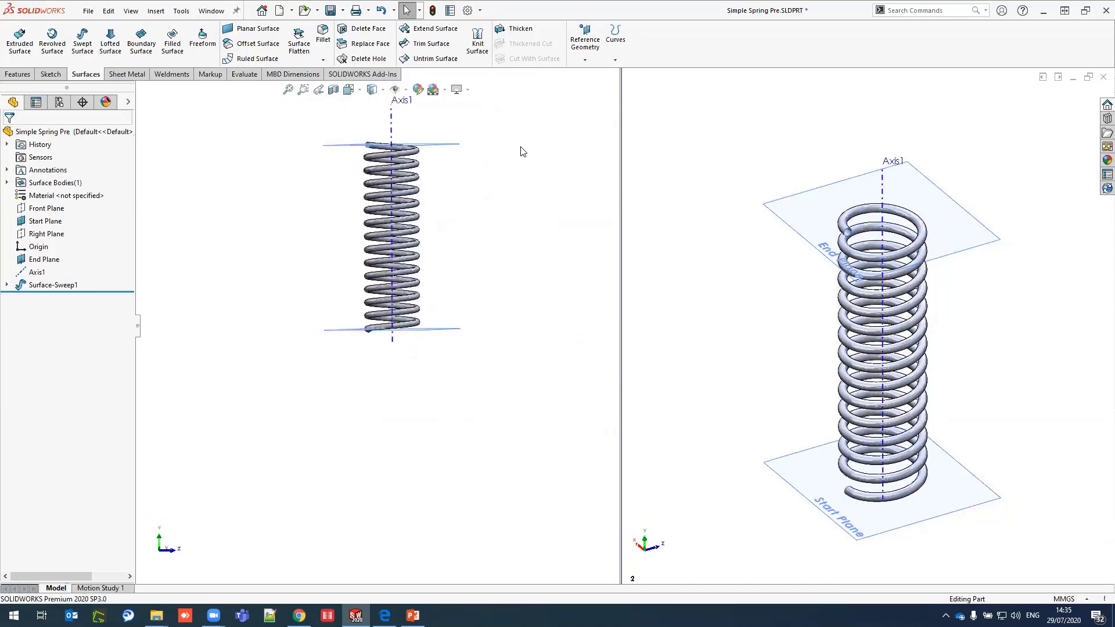
pyautogui.hotkey('ctrl', 'shift', 'z')
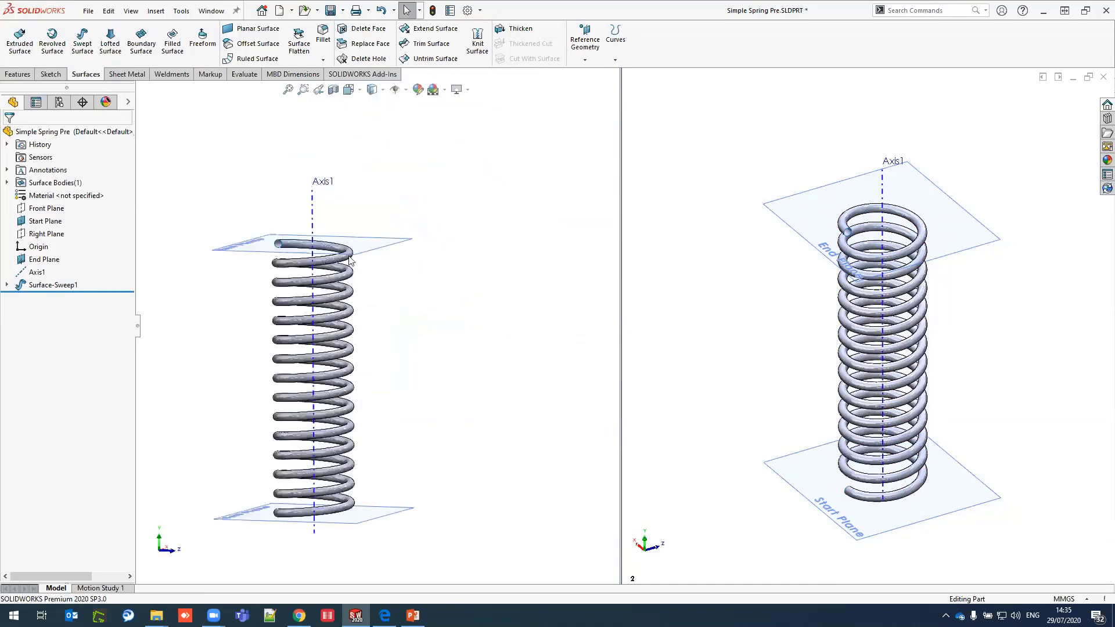
# Step: Delete the Surface-Sweep1 feature and confirm
pyautogui.click(51, 287)
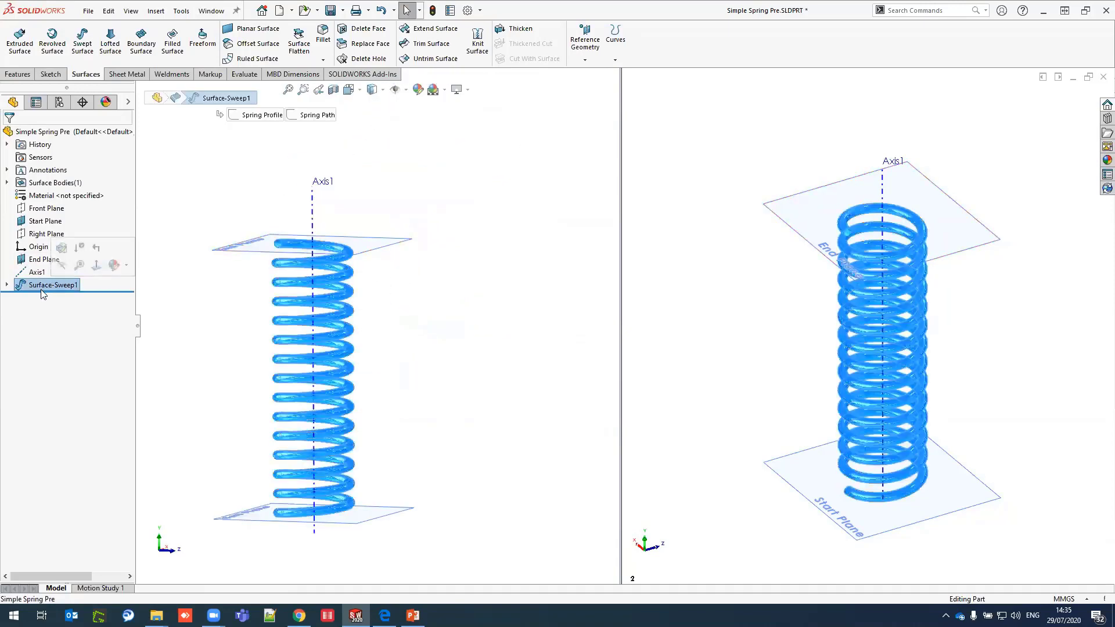
pyautogui.press('Delete')
pyautogui.press('Return')
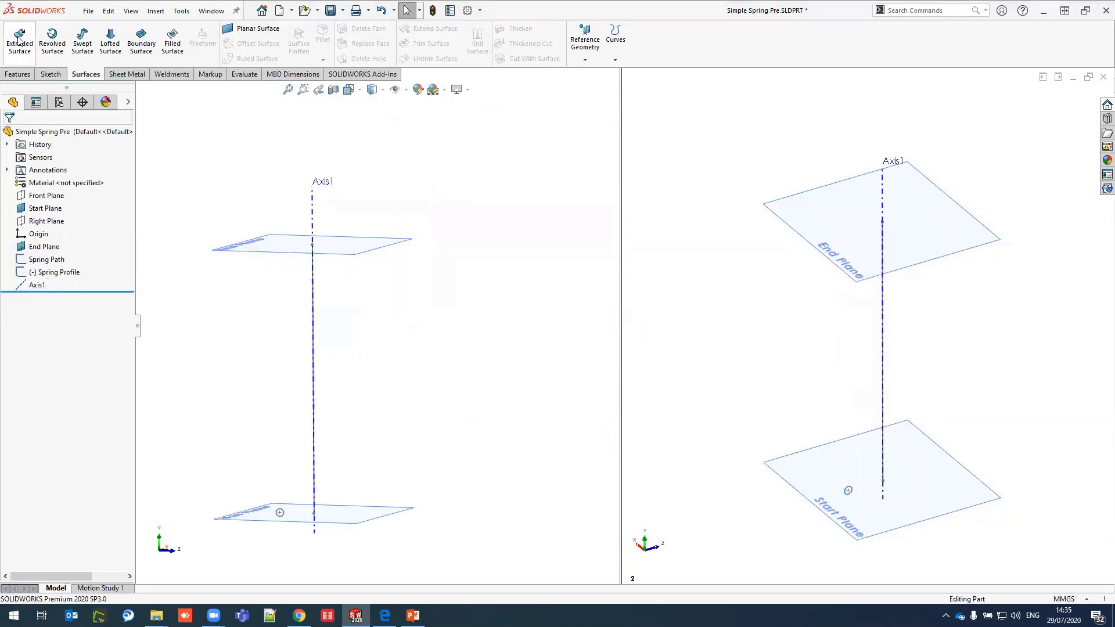
# Step: Create a solid Swept Boss/Base of Spring Profile along Spring Path, twisted by a value in revolutions
pyautogui.click(20, 75)
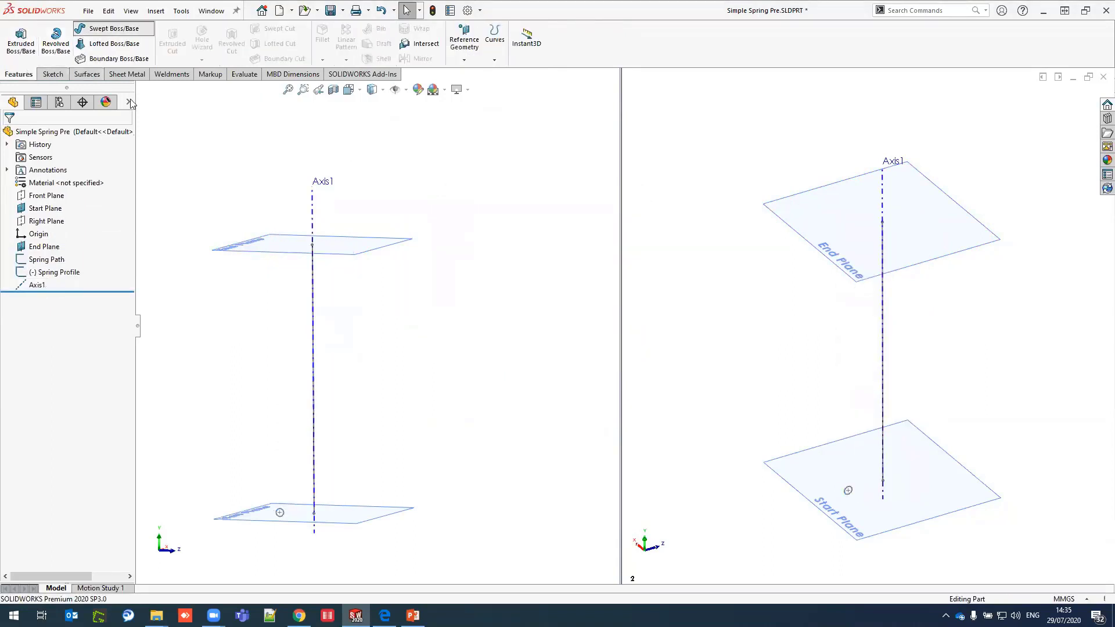
pyautogui.click(110, 28)
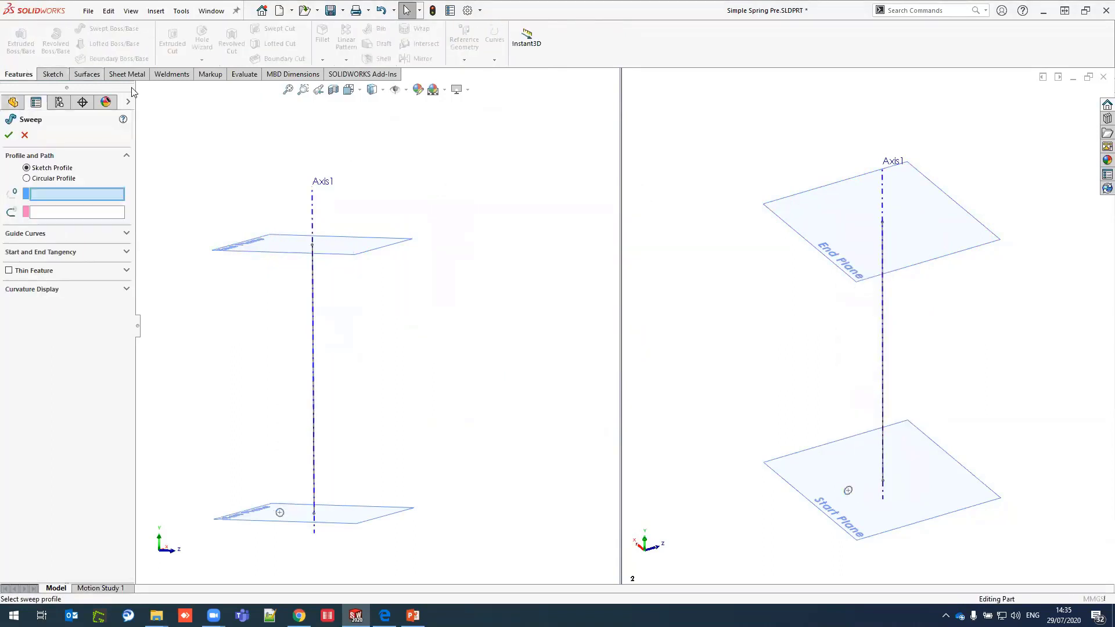
pyautogui.click(279, 514)
pyautogui.click(315, 421)
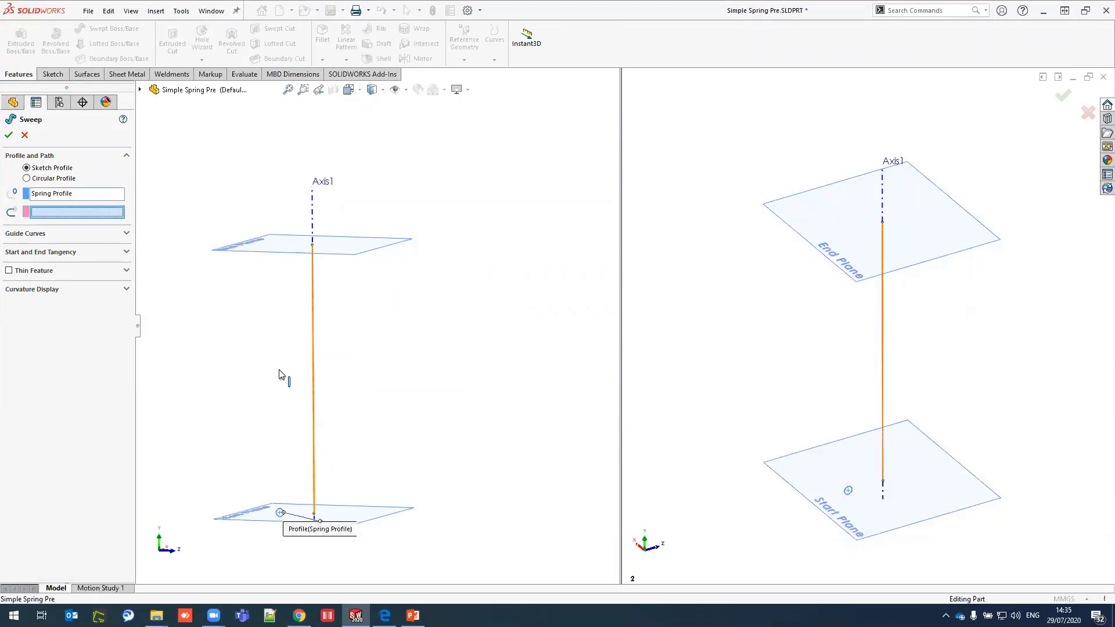
pyautogui.click(23, 256)
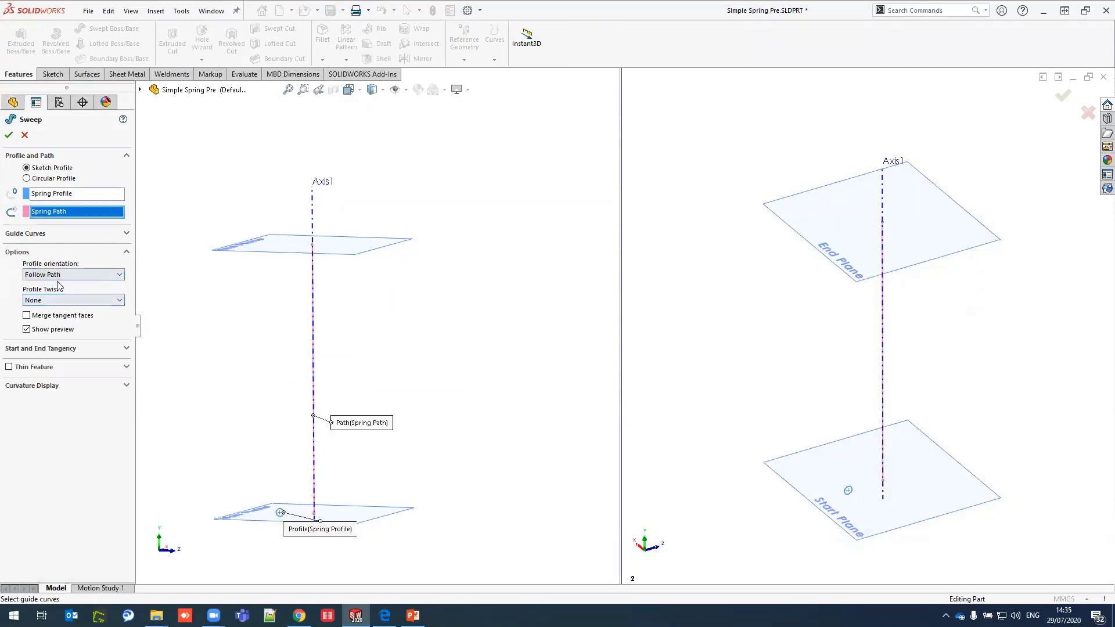
pyautogui.click(63, 300)
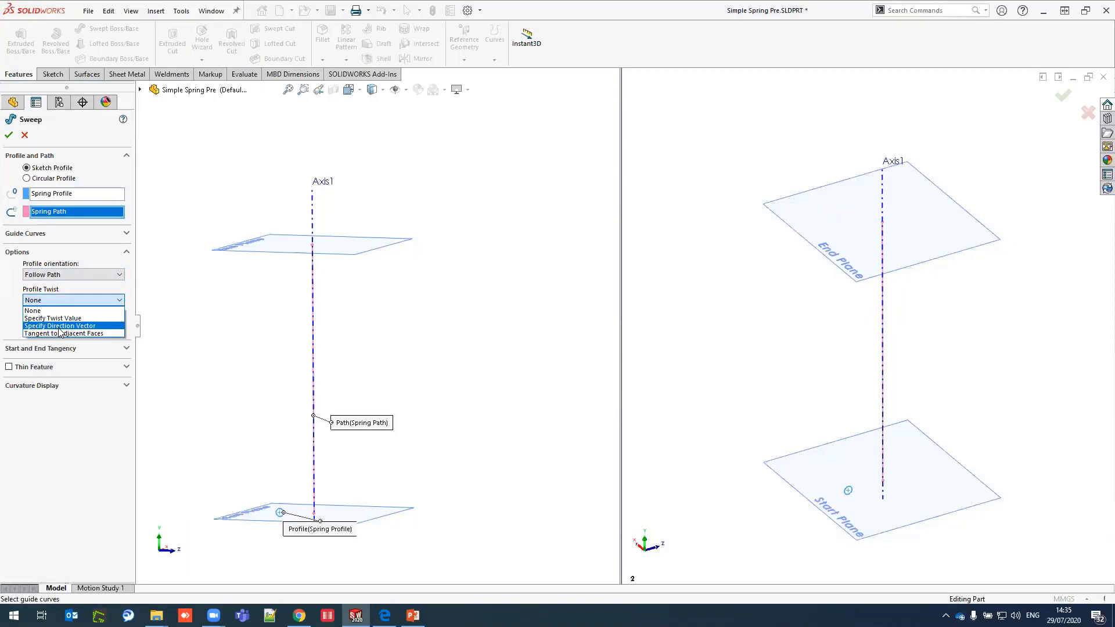
pyautogui.click(69, 319)
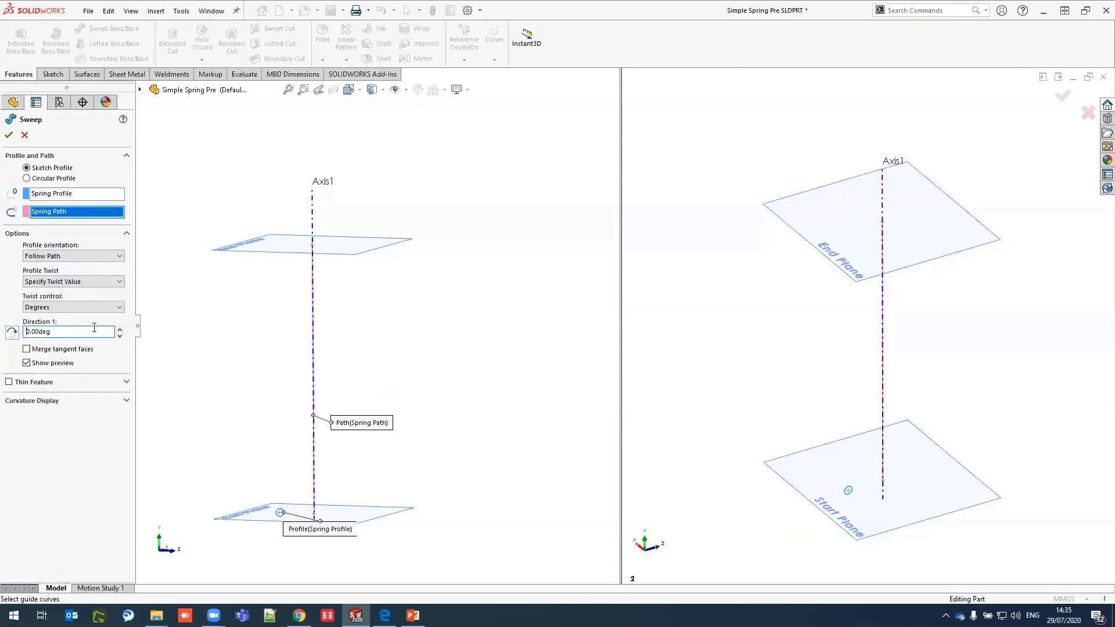
pyautogui.click(93, 307)
pyautogui.click(116, 335)
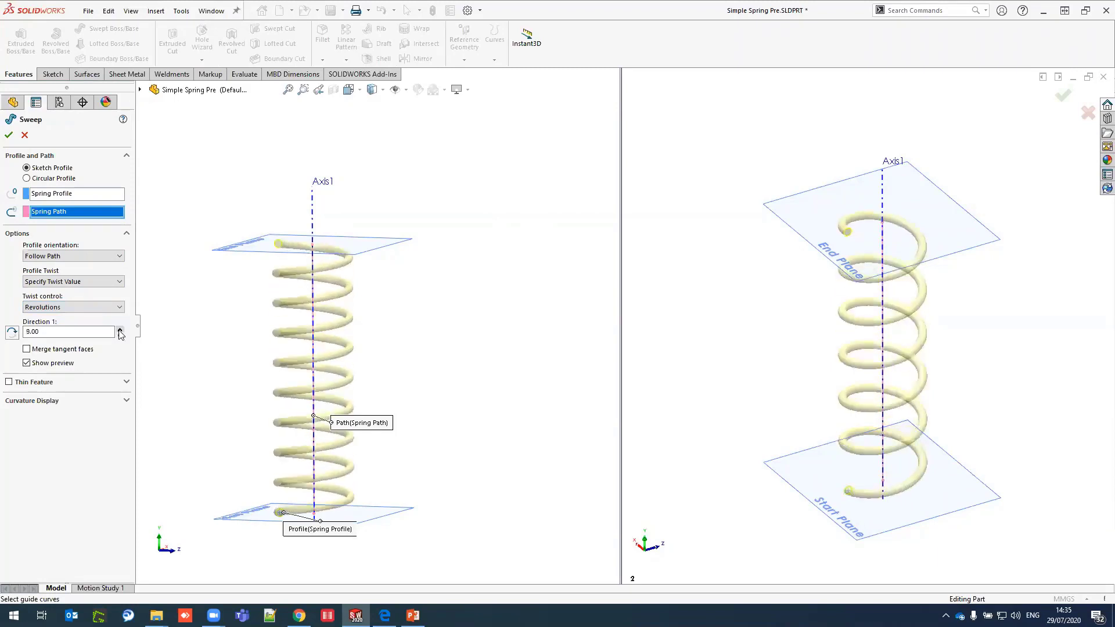
pyautogui.click(9, 136)
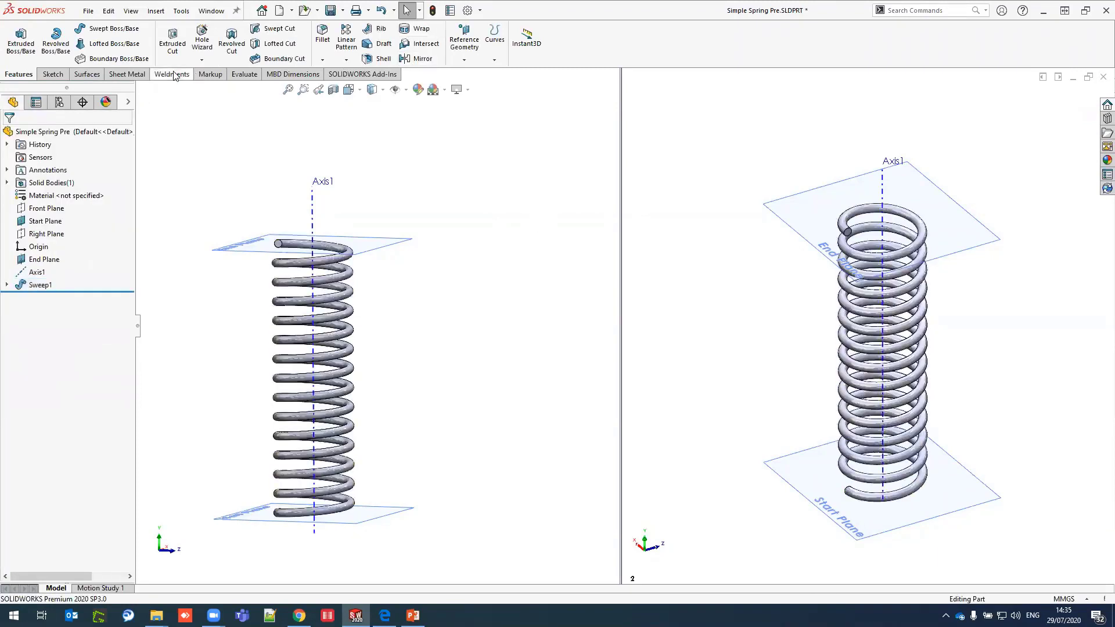
# Step: Cut the spring's bottom end with a surface cut at Start Plane
pyautogui.click(83, 74)
pyautogui.click(498, 61)
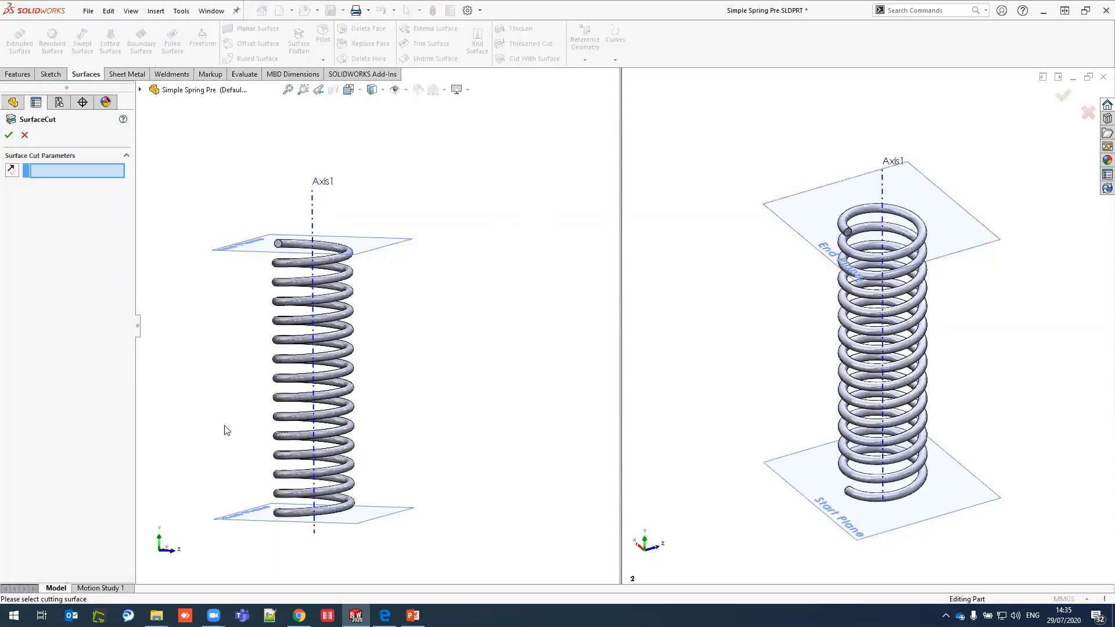
pyautogui.click(260, 523)
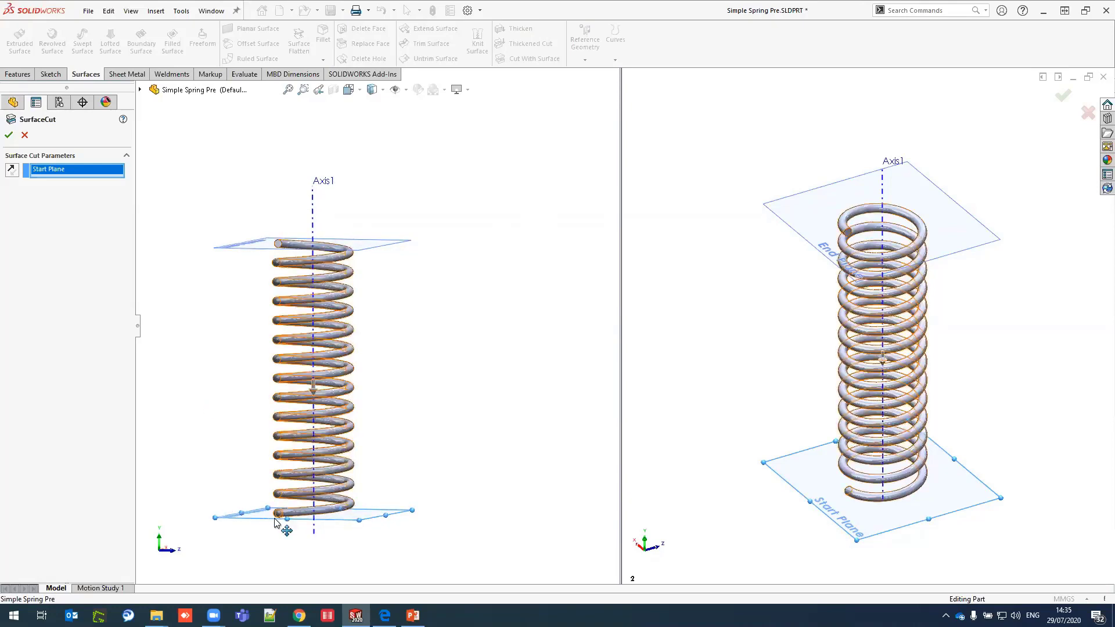
pyautogui.click(10, 133)
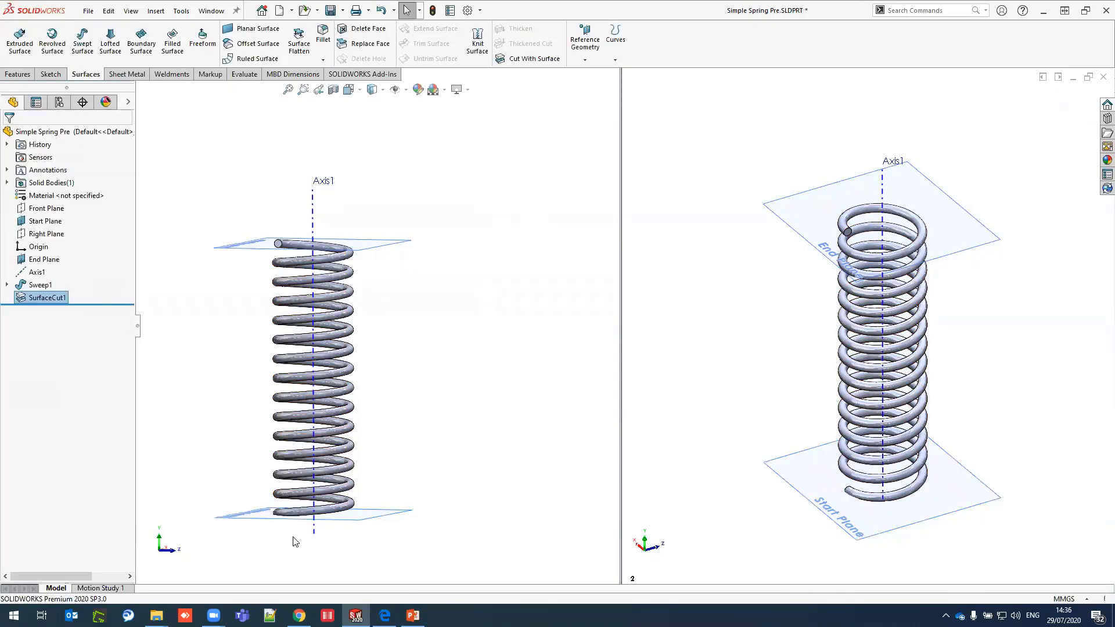
# Step: Trim the spring's top end with a second surface cut at End Plane
pyautogui.scroll(-3, 291, 526)
pyautogui.scroll(-3, 288, 514)
pyautogui.scroll(-2, 331, 373)
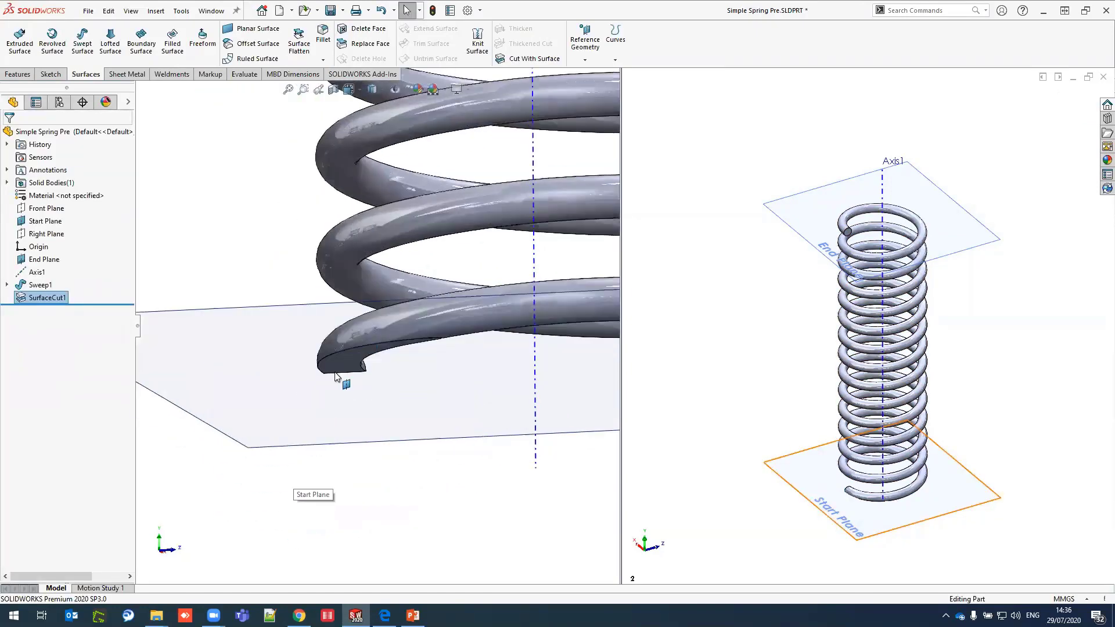
pyautogui.click(351, 368)
pyautogui.scroll(5, 350, 368)
pyautogui.scroll(3, 441, 179)
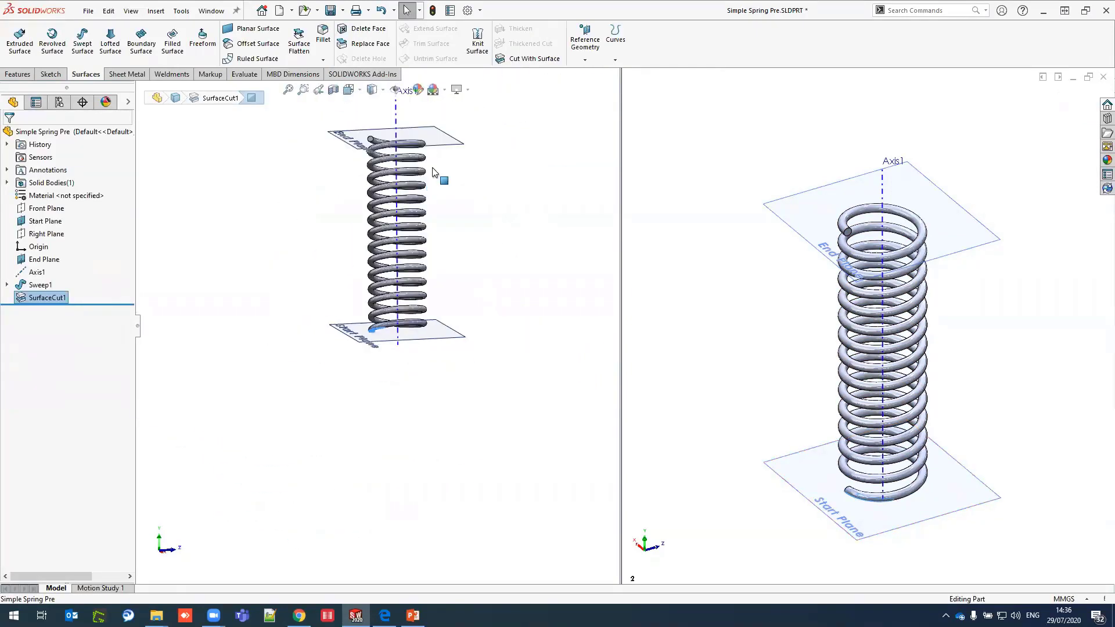
pyautogui.scroll(-5, 339, 127)
pyautogui.click(471, 175)
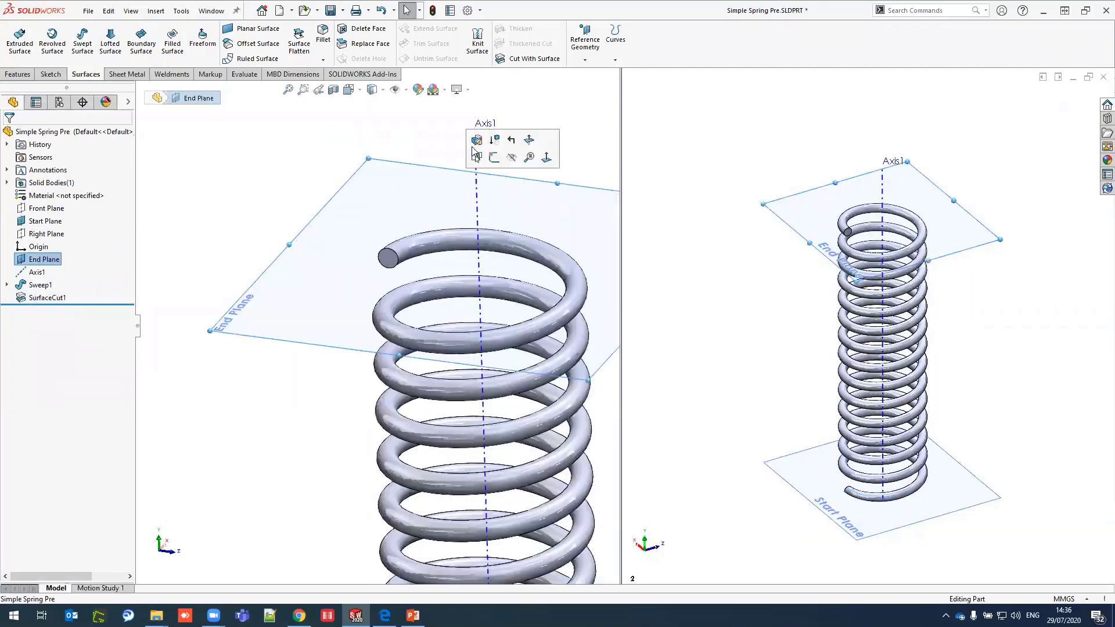
pyautogui.press('Return')
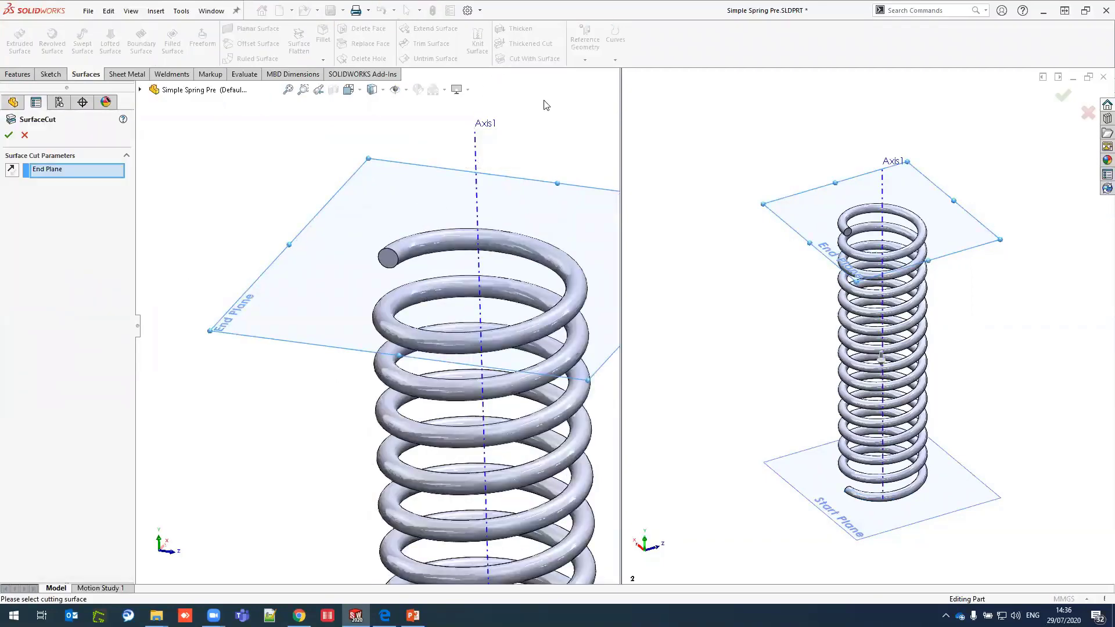
pyautogui.scroll(3, 377, 326)
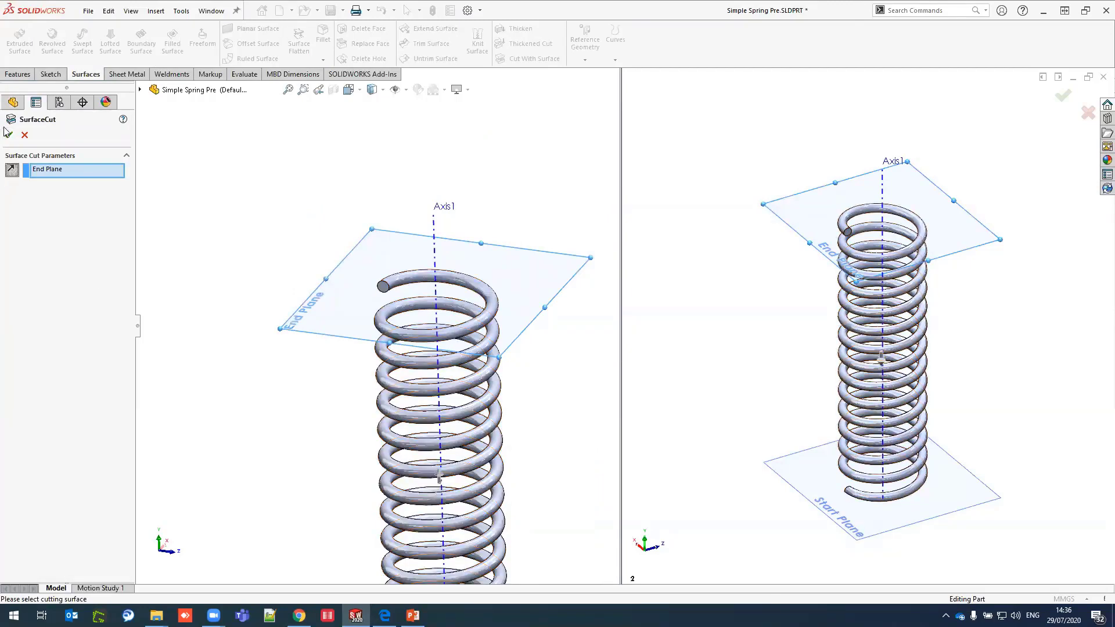
pyautogui.click(9, 133)
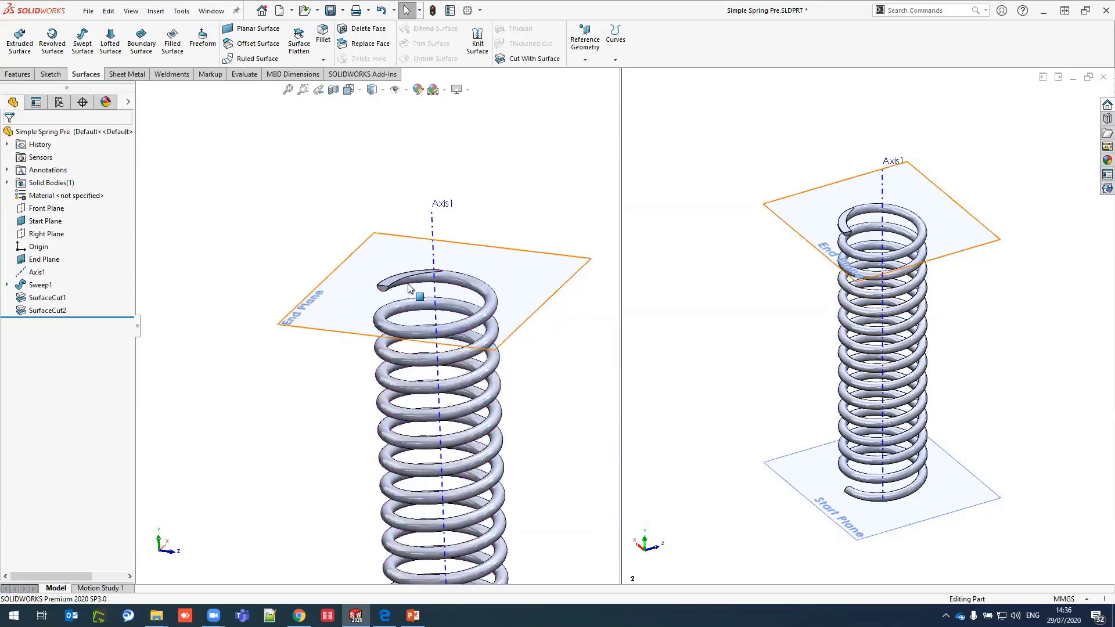
pyautogui.scroll(-3, 391, 285)
# Step: Give the spring's trimmed top face a red (255,0,0) face appearance
pyautogui.scroll(-2, 391, 285)
pyautogui.click(391, 292)
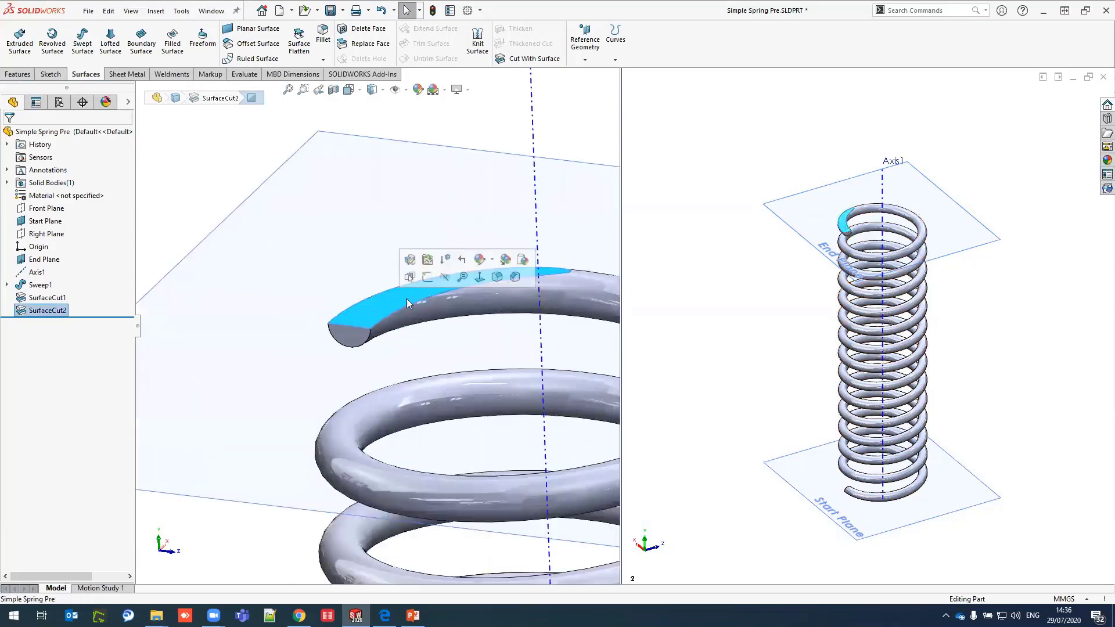
pyautogui.click(493, 267)
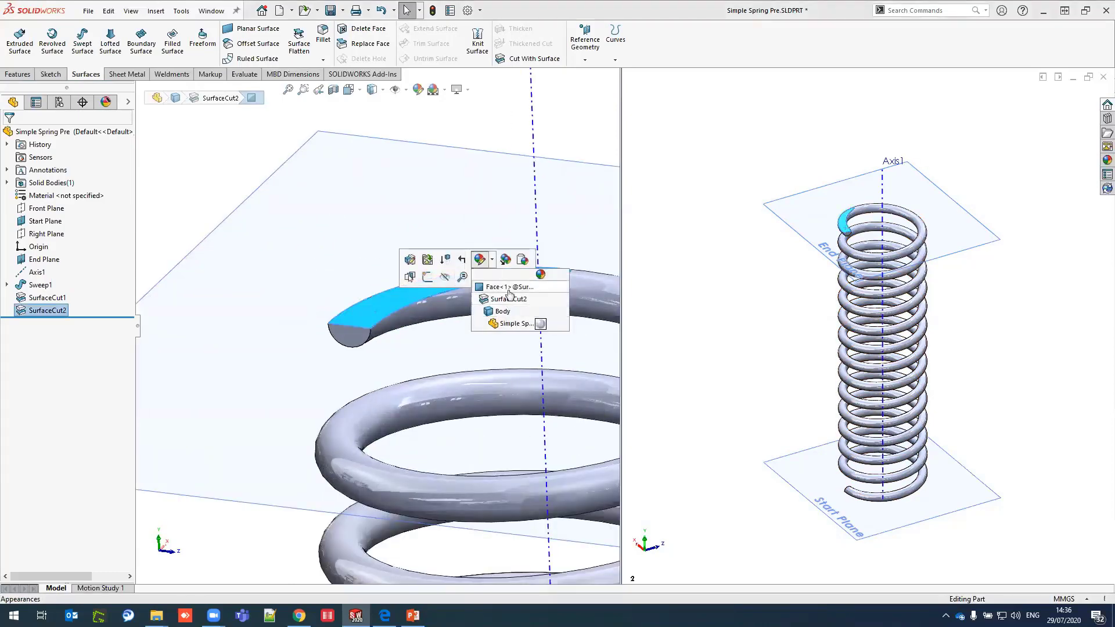
pyautogui.click(509, 294)
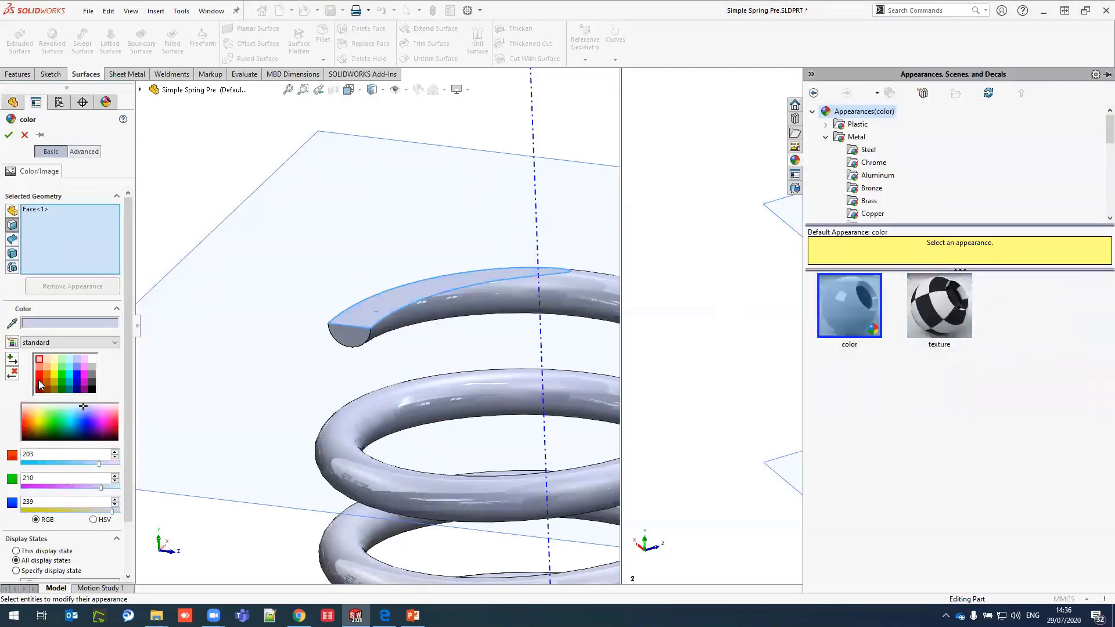
pyautogui.click(39, 374)
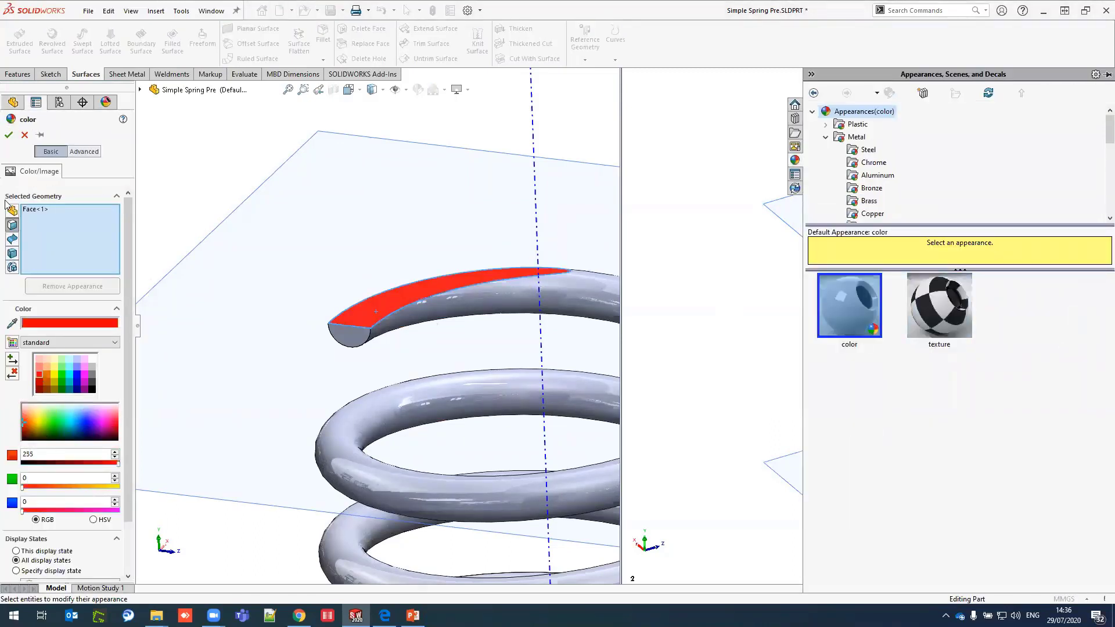
pyautogui.click(9, 136)
# Step: Zoom around and reselect the red end face to check the colour
pyautogui.scroll(2, 387, 350)
pyautogui.scroll(4, 386, 350)
pyautogui.scroll(3, 386, 350)
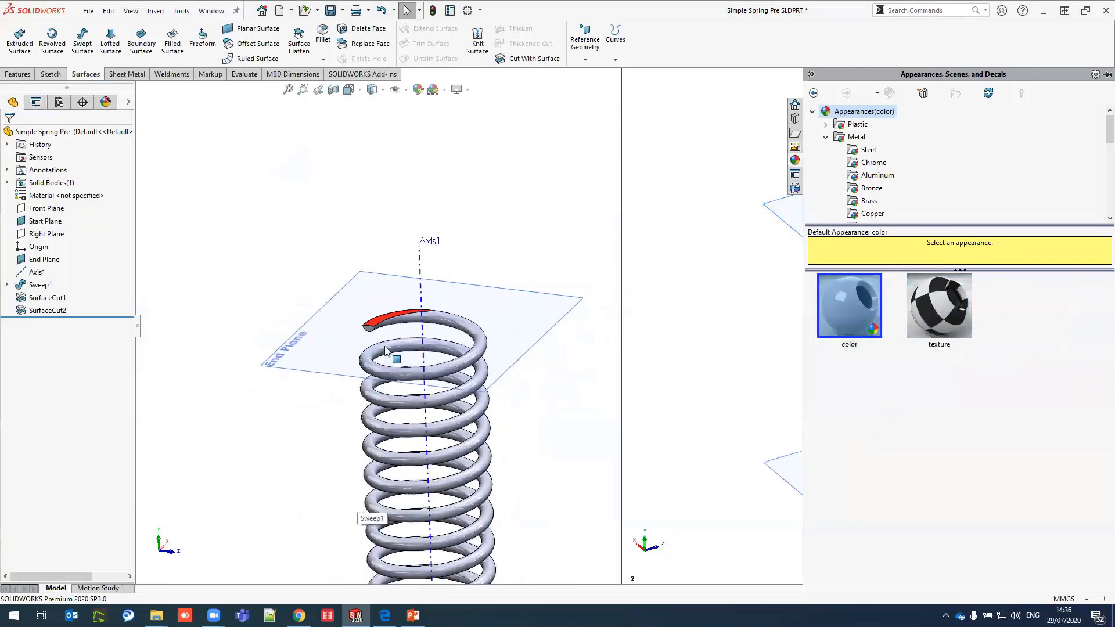
pyautogui.scroll(-3, 386, 350)
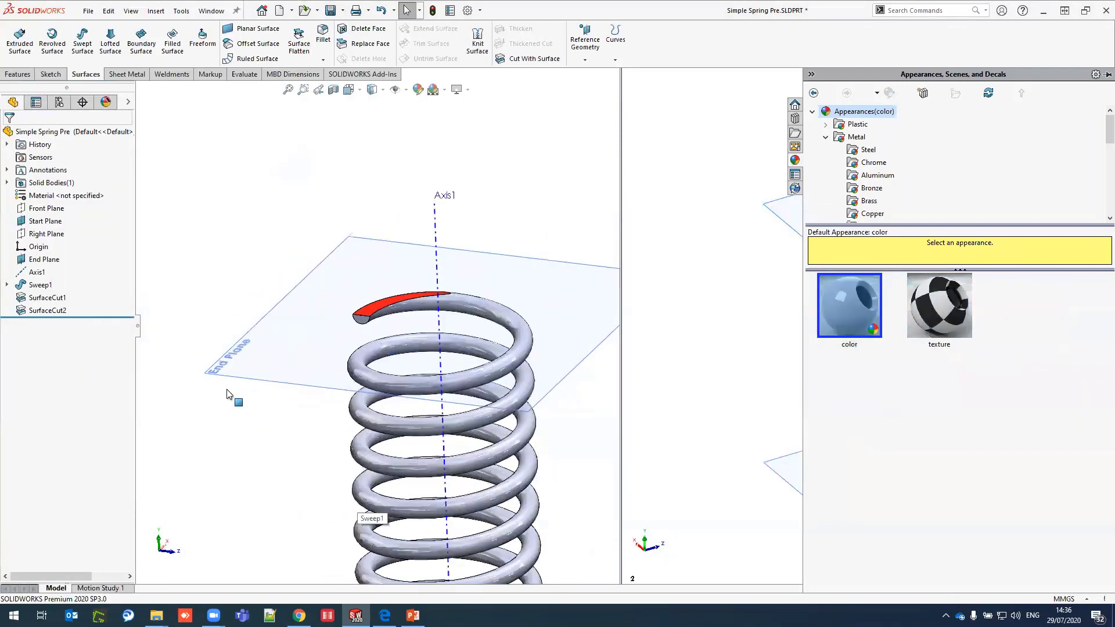
pyautogui.click(387, 308)
pyautogui.click(245, 523)
pyautogui.scroll(-2, 238, 520)
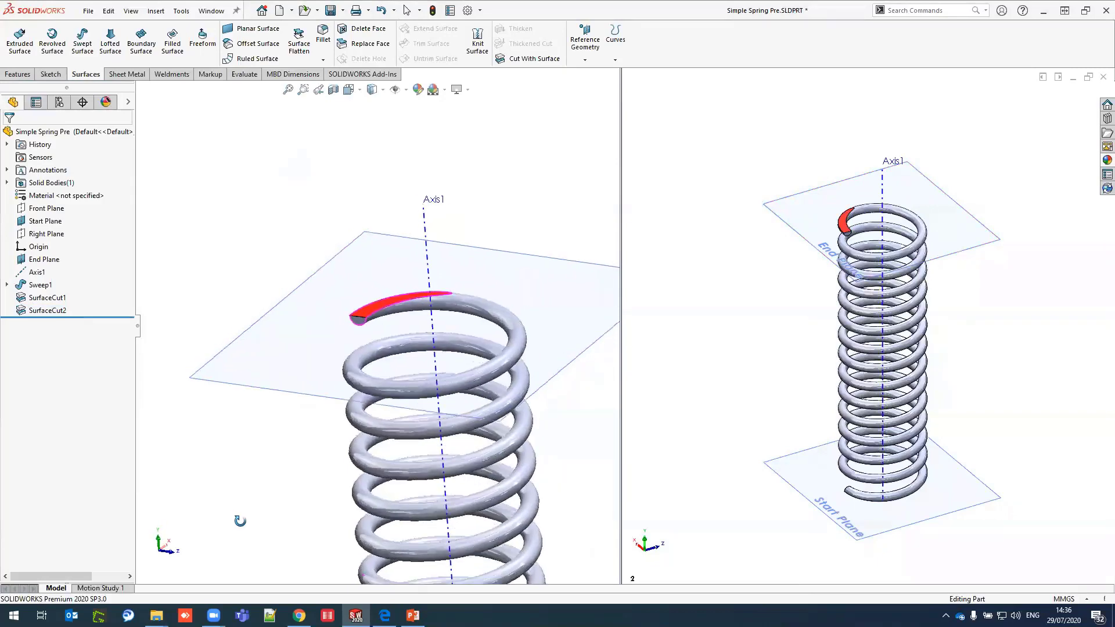
pyautogui.scroll(2, 357, 309)
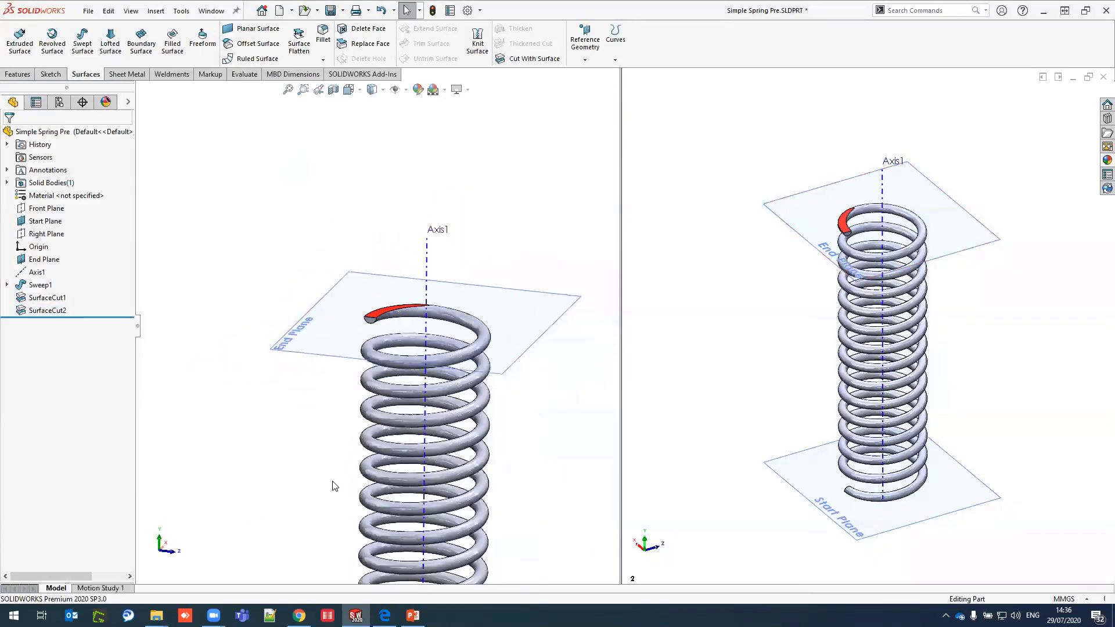
pyautogui.scroll(2, 335, 307)
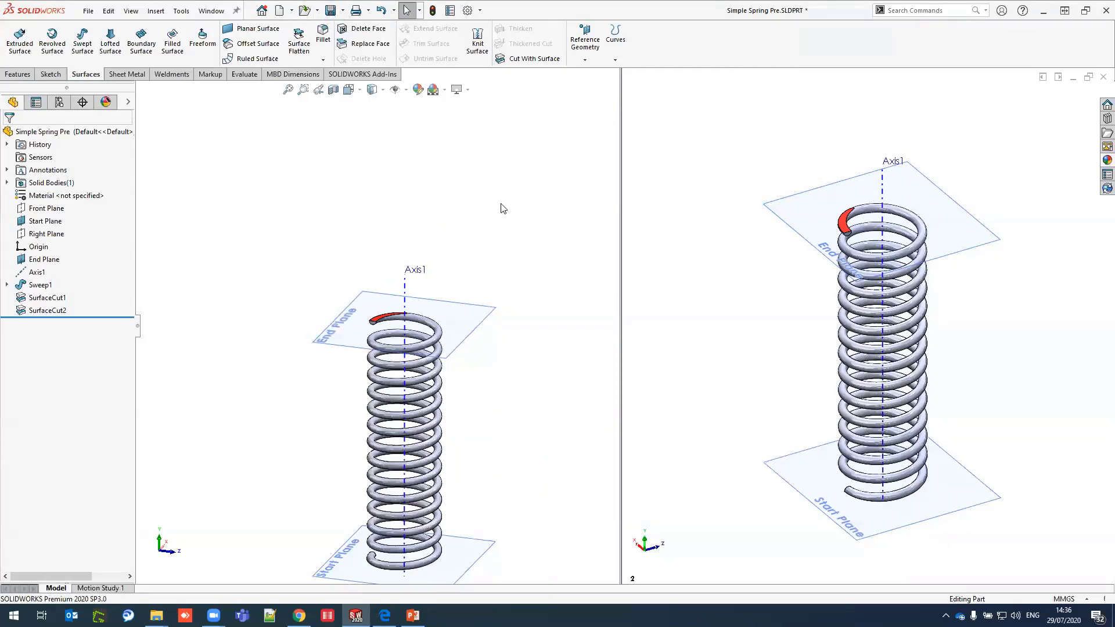
# Step: Open the Destination Assem assembly from recent documents, rebuild it and close the progress window
pyautogui.click(317, 11)
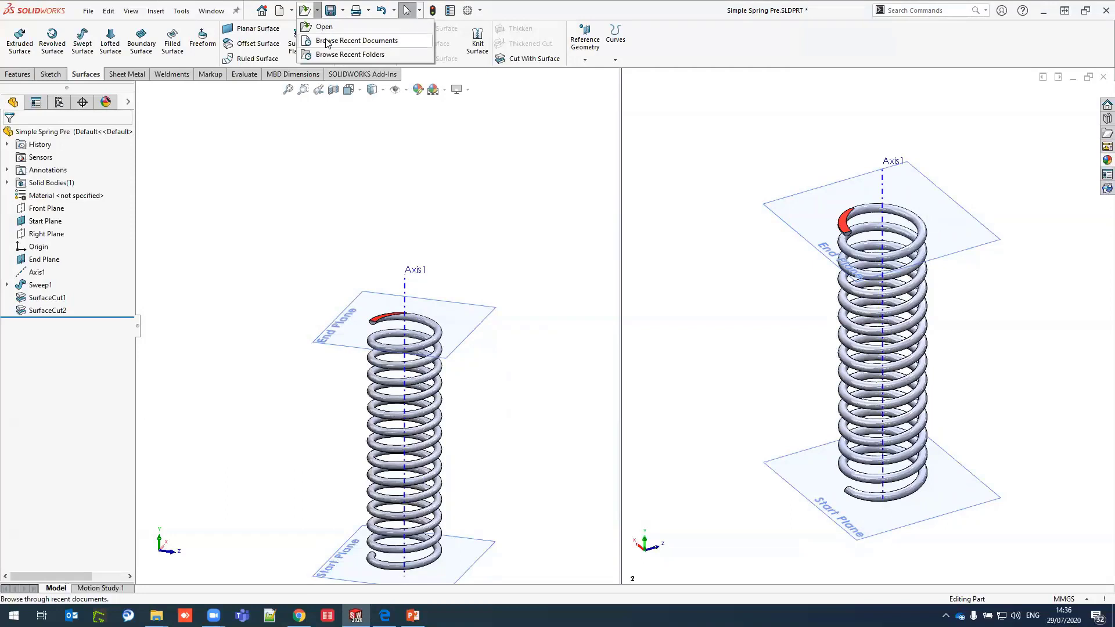
pyautogui.click(357, 41)
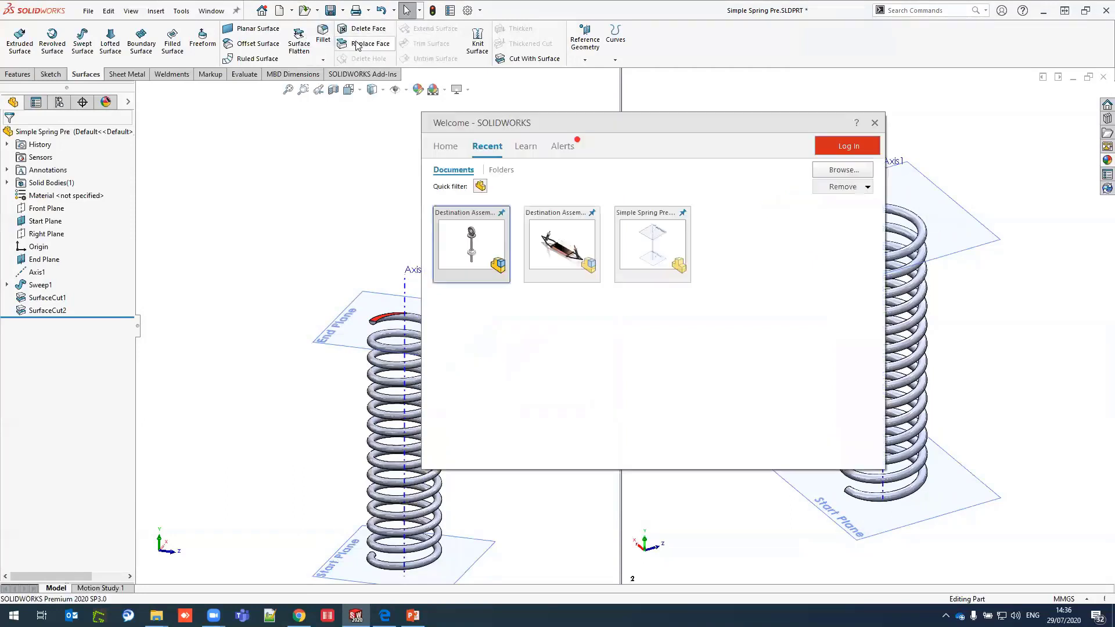
pyautogui.click(485, 244)
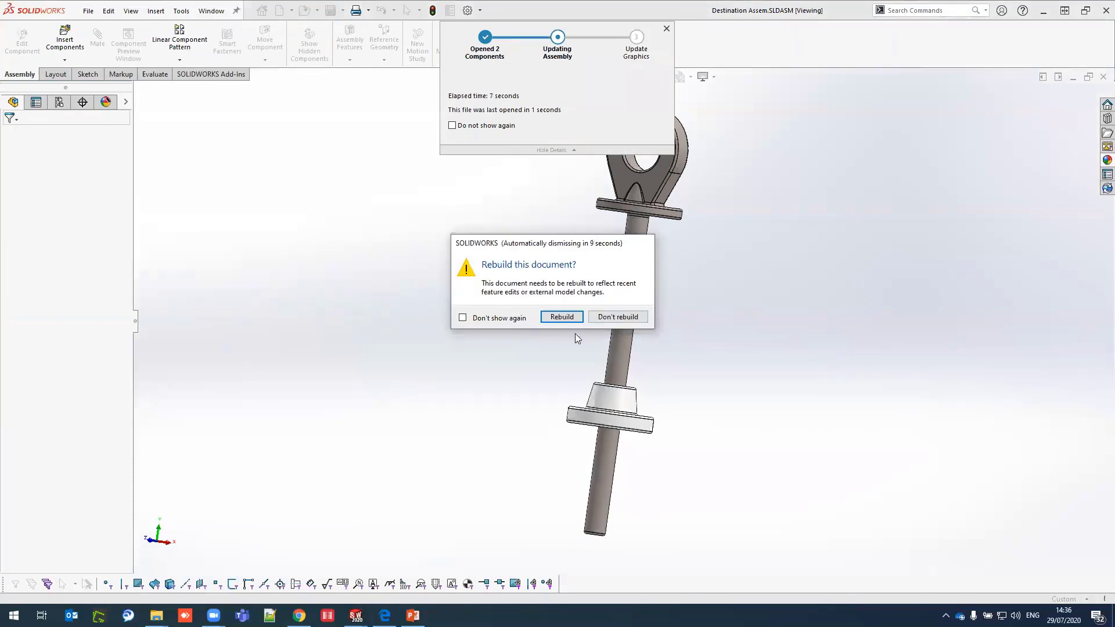
pyautogui.click(558, 317)
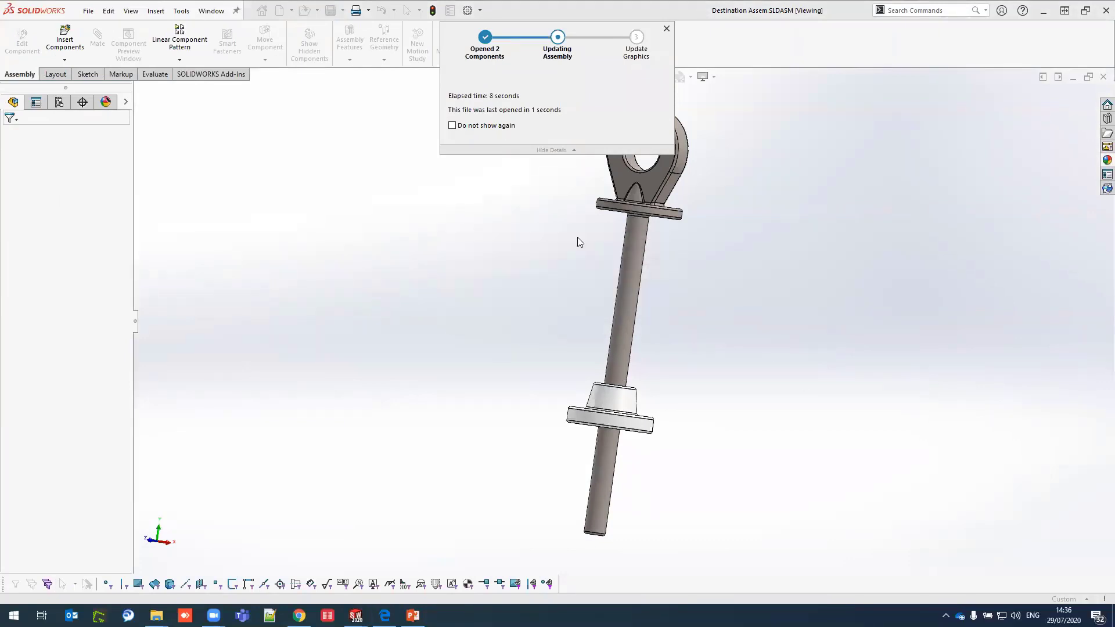
pyautogui.click(666, 29)
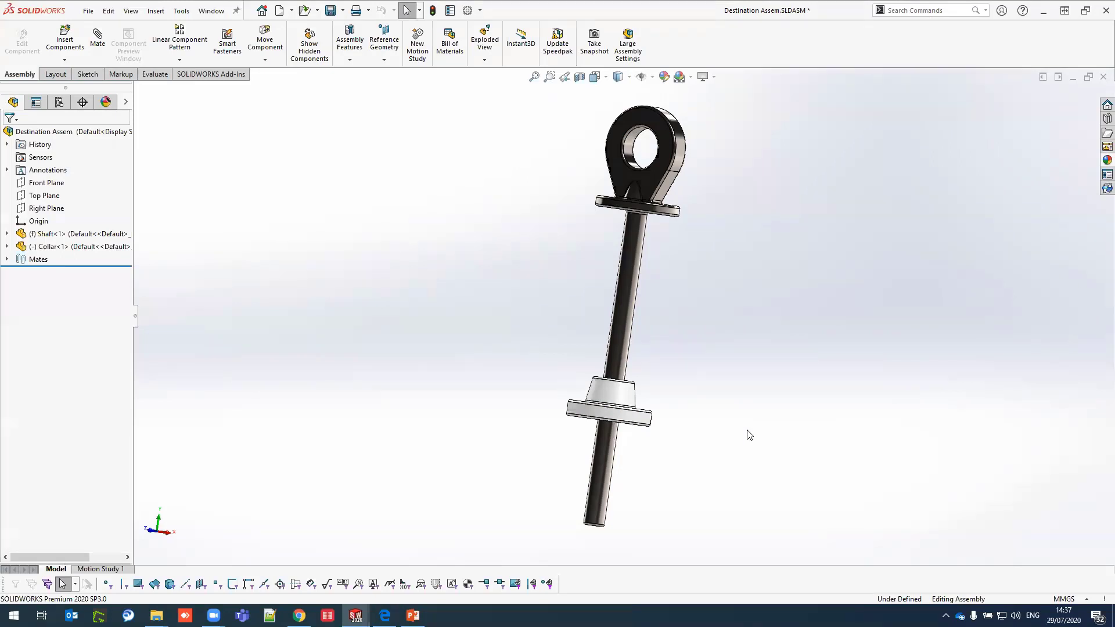
# Step: Drag the Collar down to the shaft's lower end, then start inserting a component
pyautogui.click(588, 430)
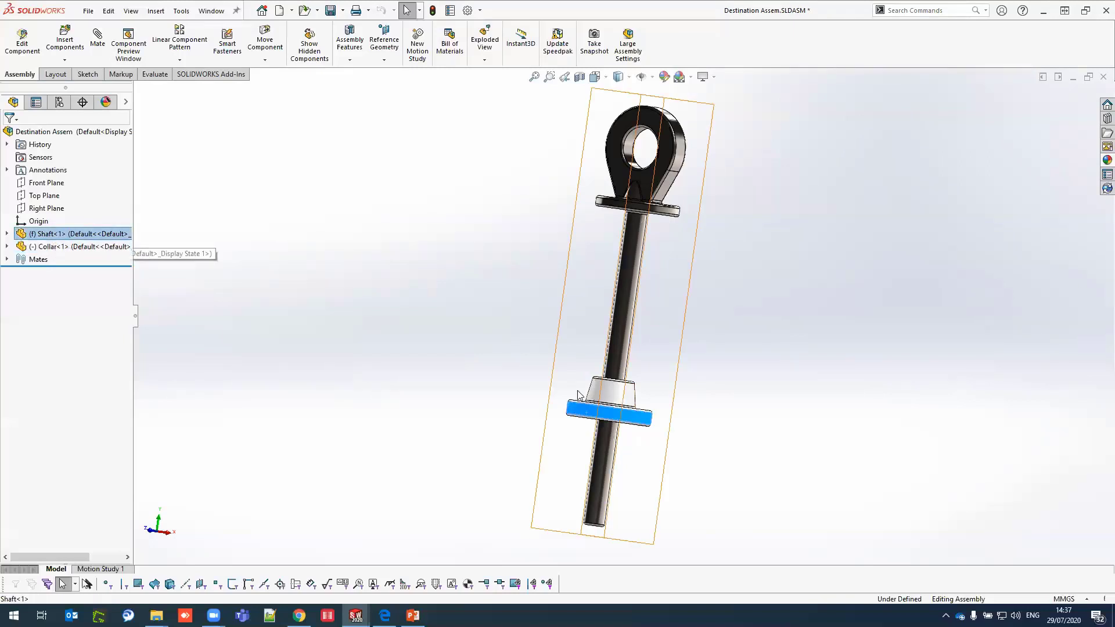
pyautogui.press('Escape')
pyautogui.click(585, 424)
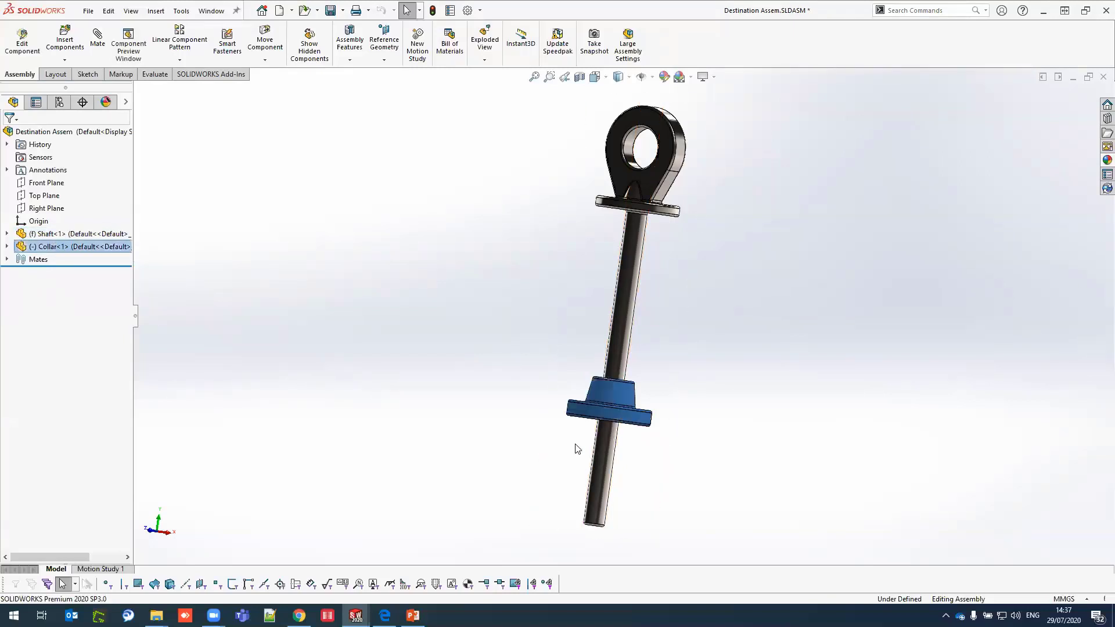
pyautogui.moveTo(582, 418); pyautogui.dragTo(560, 569)
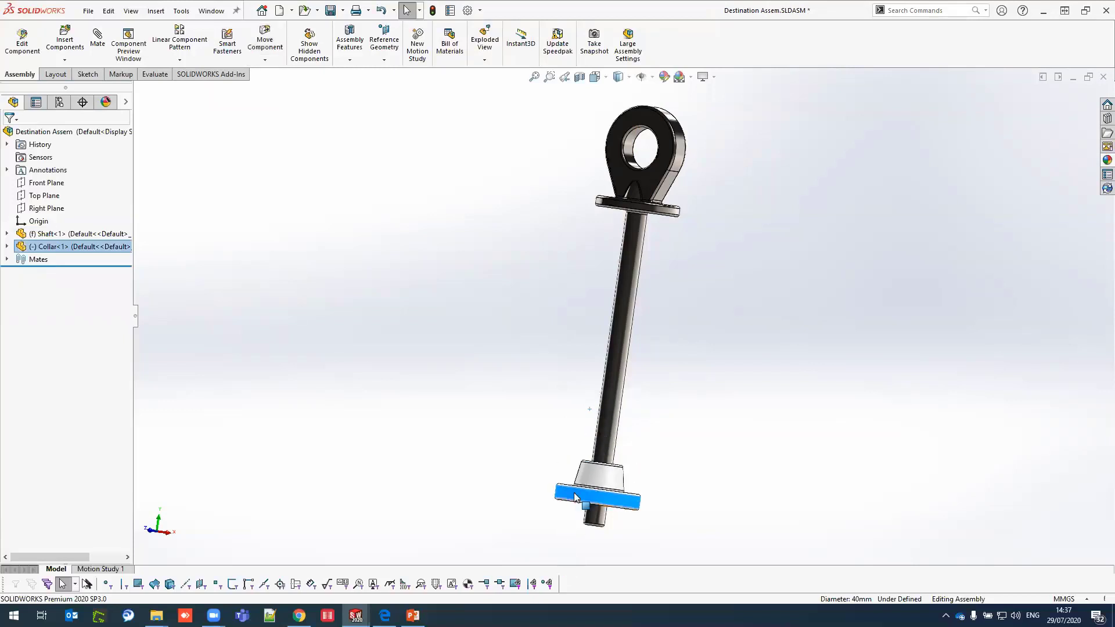
pyautogui.moveTo(599, 495); pyautogui.dragTo(536, 324)
pyautogui.click(536, 324)
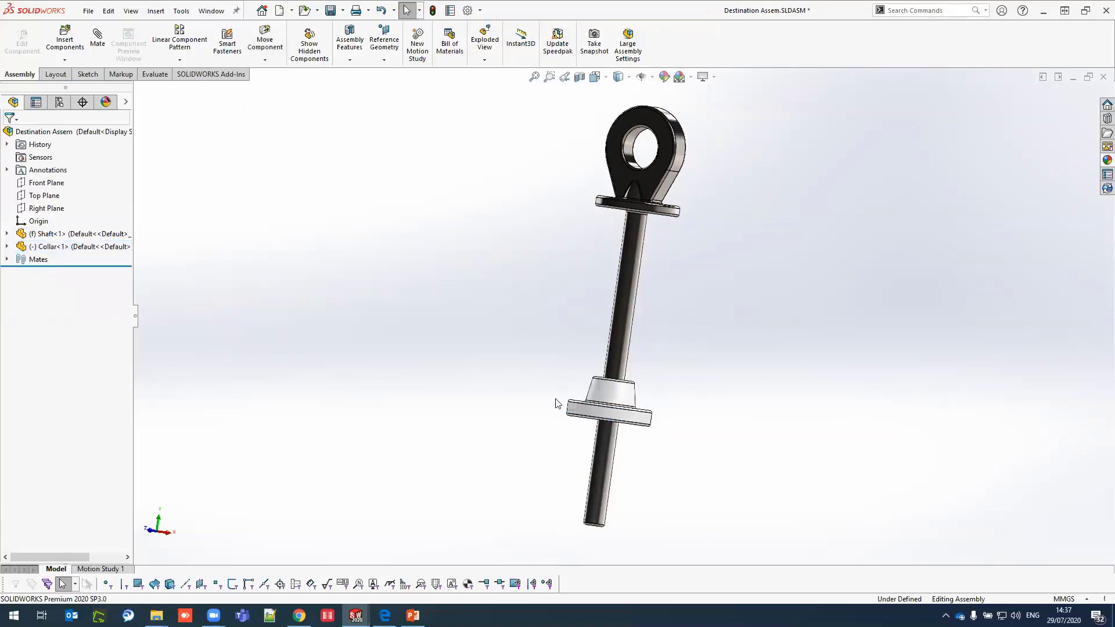
pyautogui.moveTo(557, 401); pyautogui.dragTo(517, 536)
pyautogui.click(517, 536)
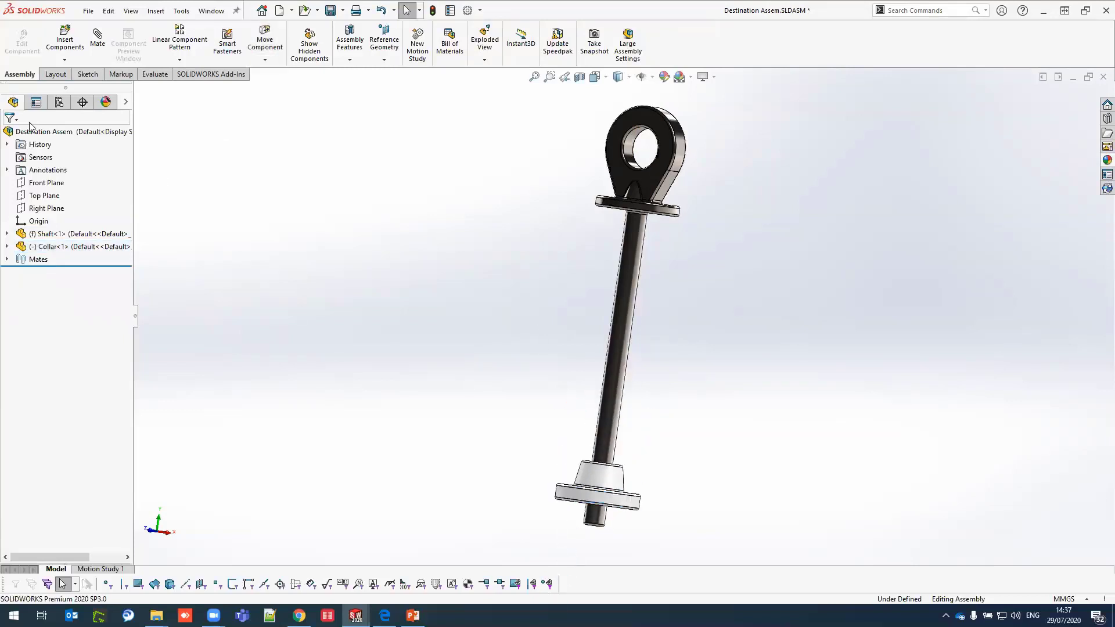
pyautogui.click(64, 39)
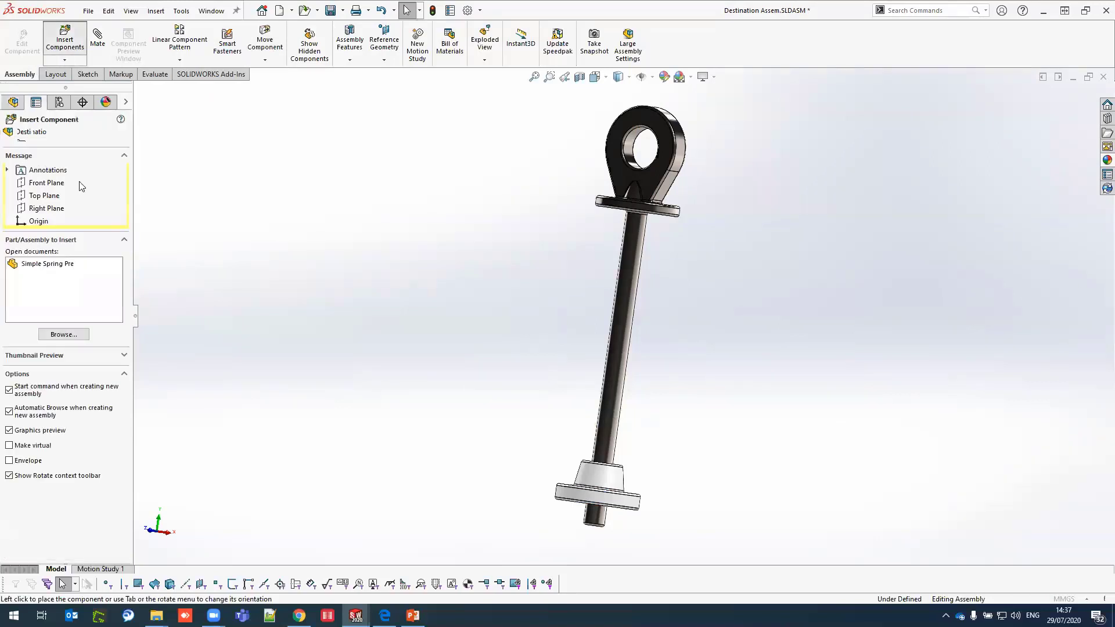
# Step: Place Simple Spring Pre beside the shaft and mate its Axis1 concentric with the Shaft
pyautogui.click(63, 270)
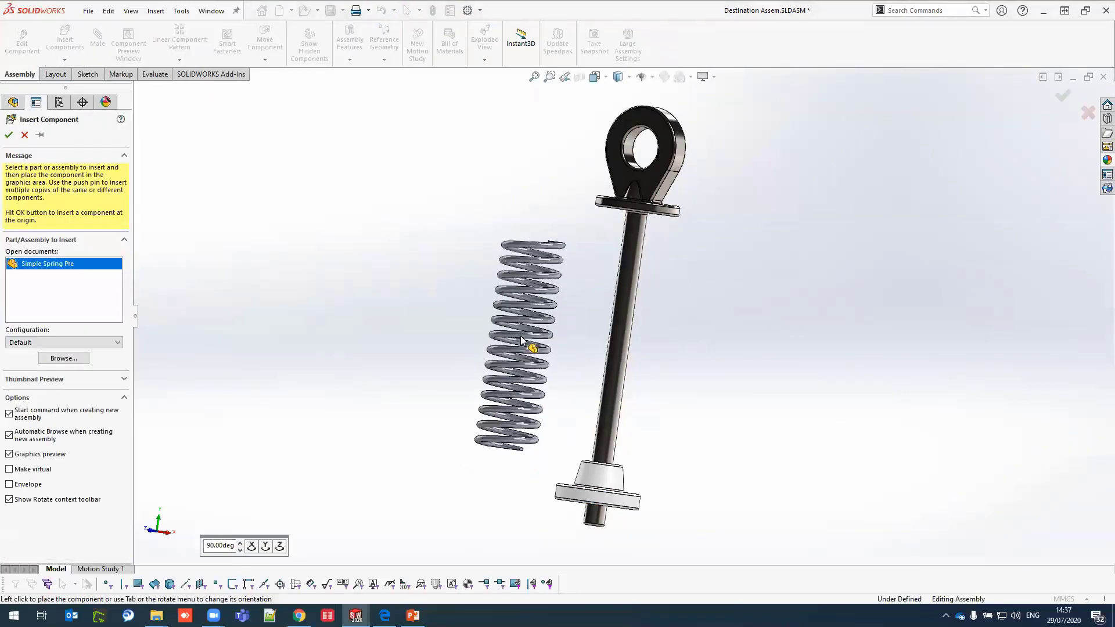
pyautogui.click(522, 340)
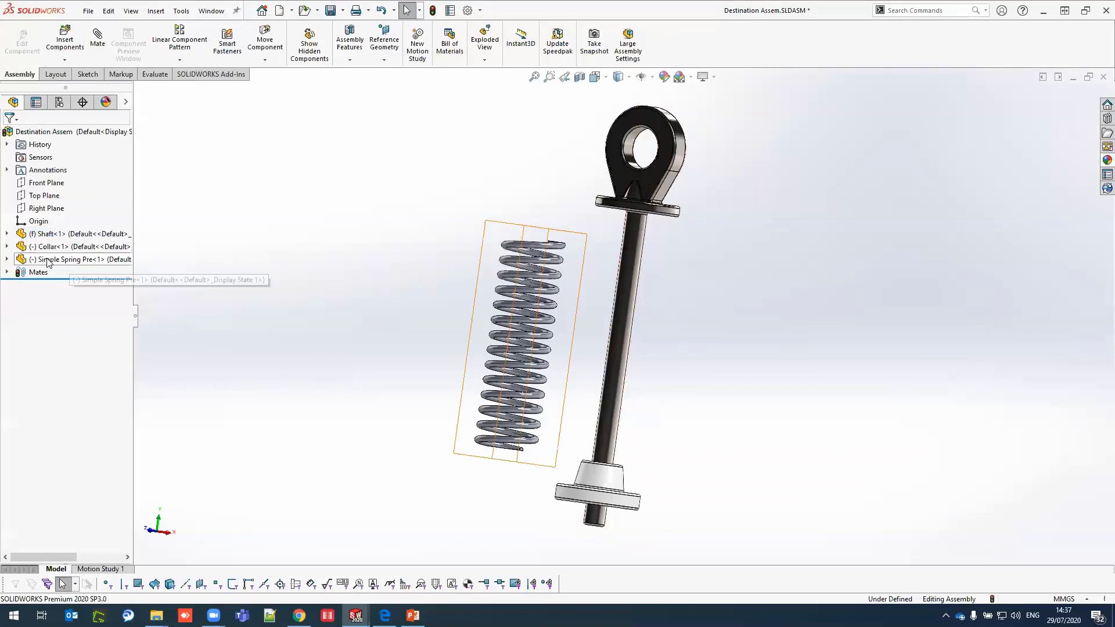
pyautogui.click(49, 262)
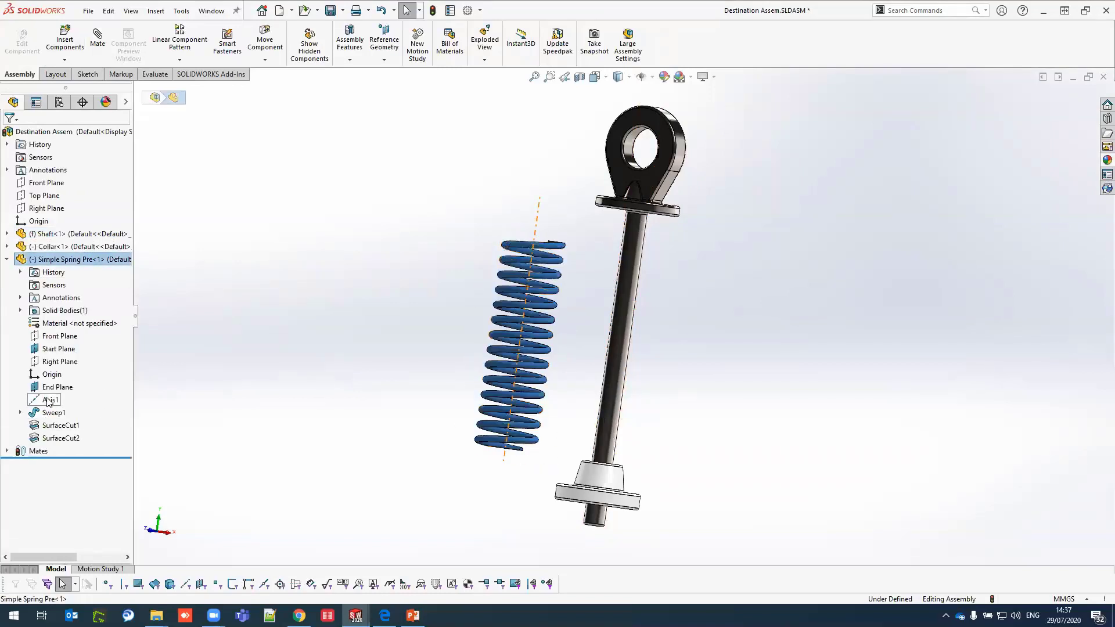
pyautogui.click(49, 400)
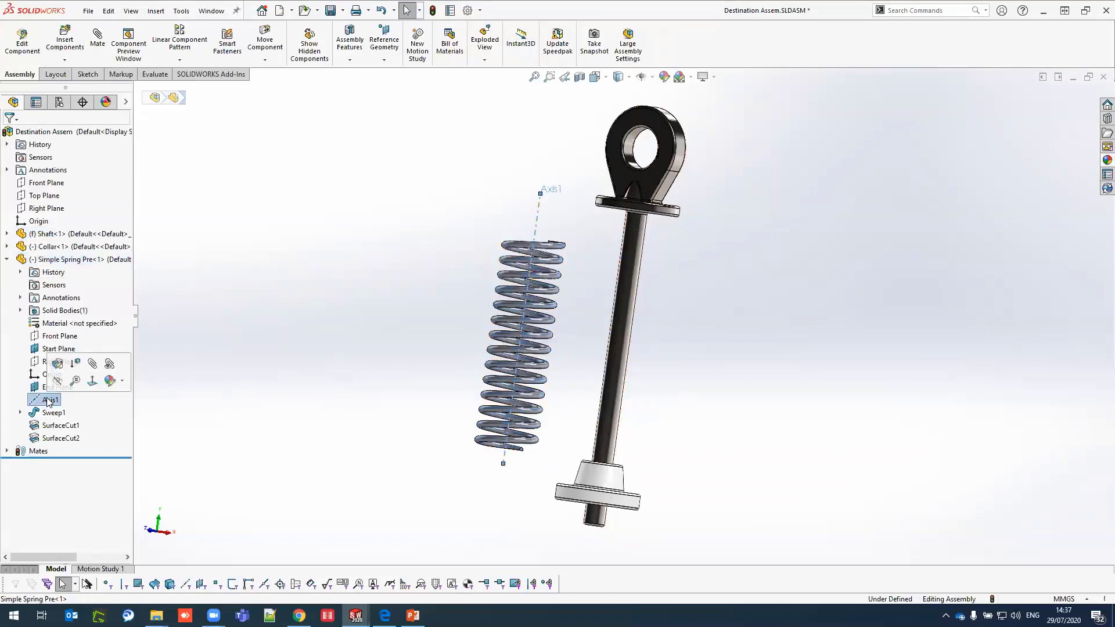
pyautogui.keyDown('ctrl'); pyautogui.click(619, 384); pyautogui.keyUp('ctrl')
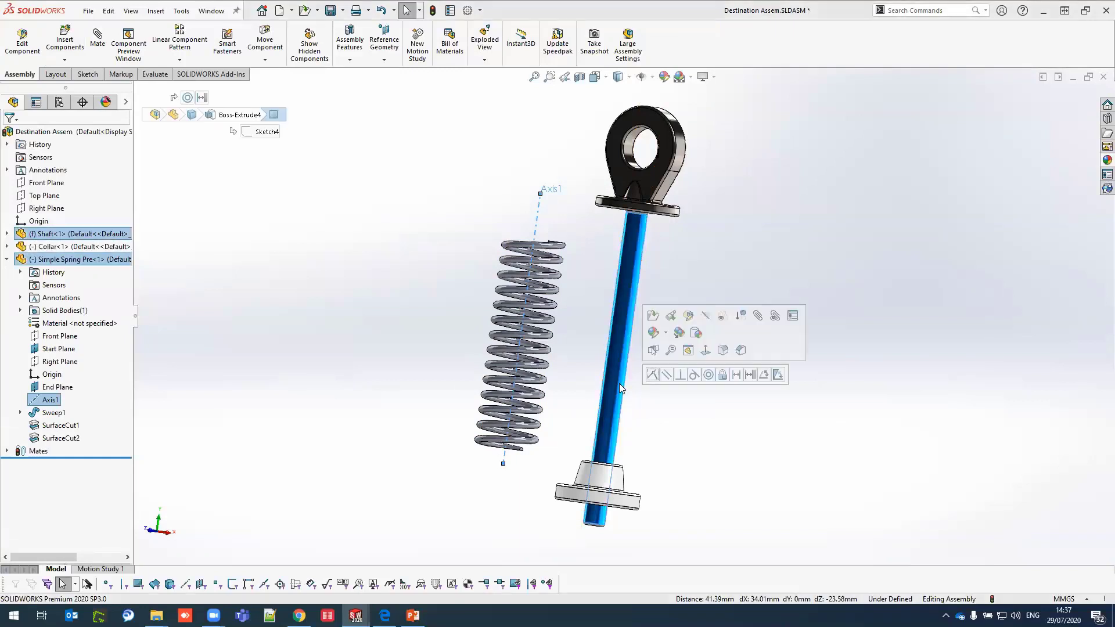
pyautogui.click(709, 374)
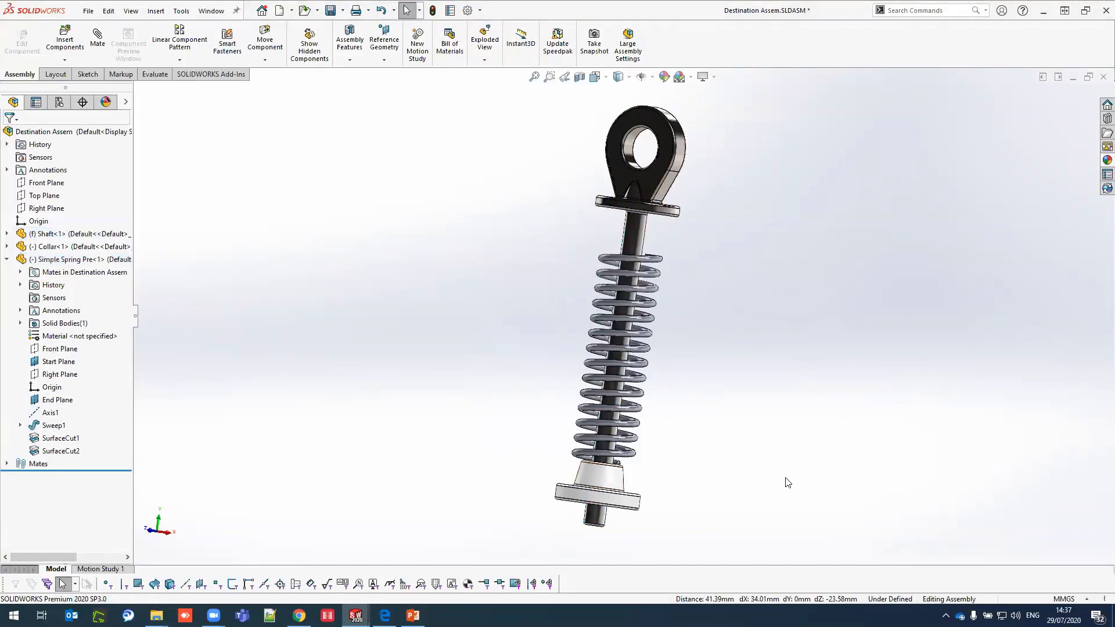
# Step: Mate the spring's flat lower end face coincident with the collar's top face
pyautogui.moveTo(788, 484)
pyautogui.mouseDown(button='middle')
pyautogui.moveTo(799, 498)
pyautogui.moveTo(756, 464)
pyautogui.mouseUp(button='middle')
pyautogui.scroll(-3, 744, 459)
pyautogui.scroll(-3, 722, 451)
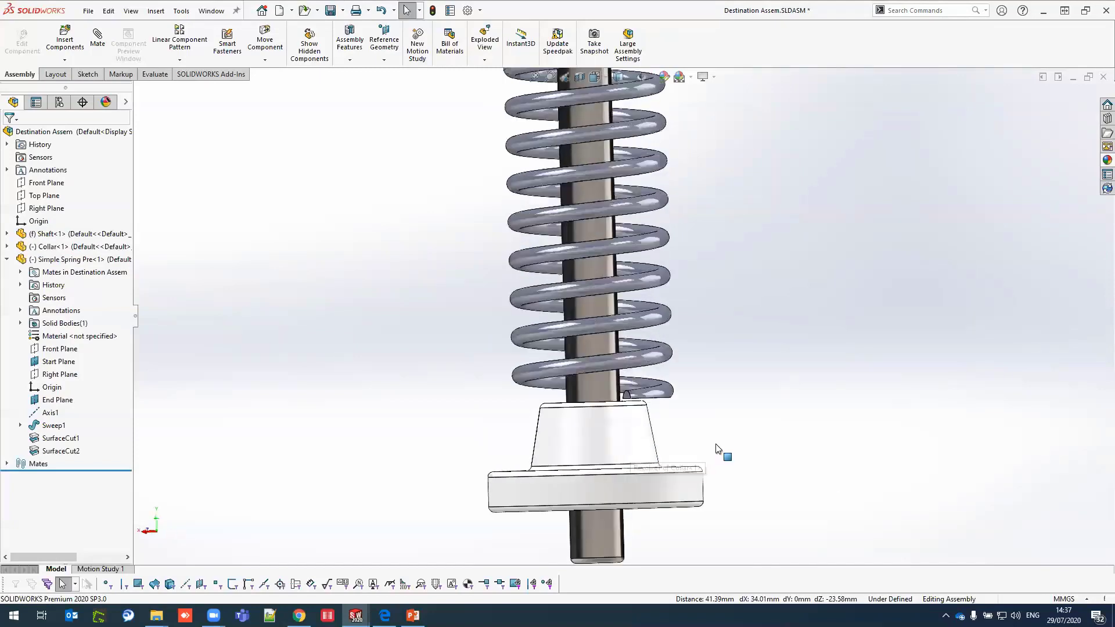
pyautogui.scroll(-3, 668, 366)
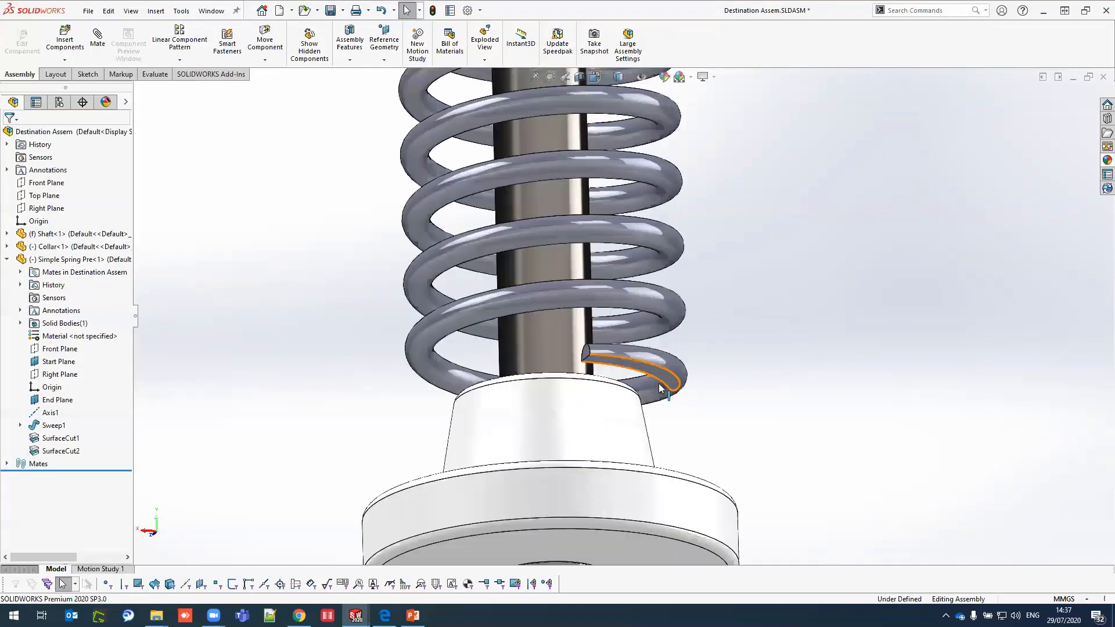
pyautogui.scroll(-3, 666, 367)
pyautogui.click(666, 367)
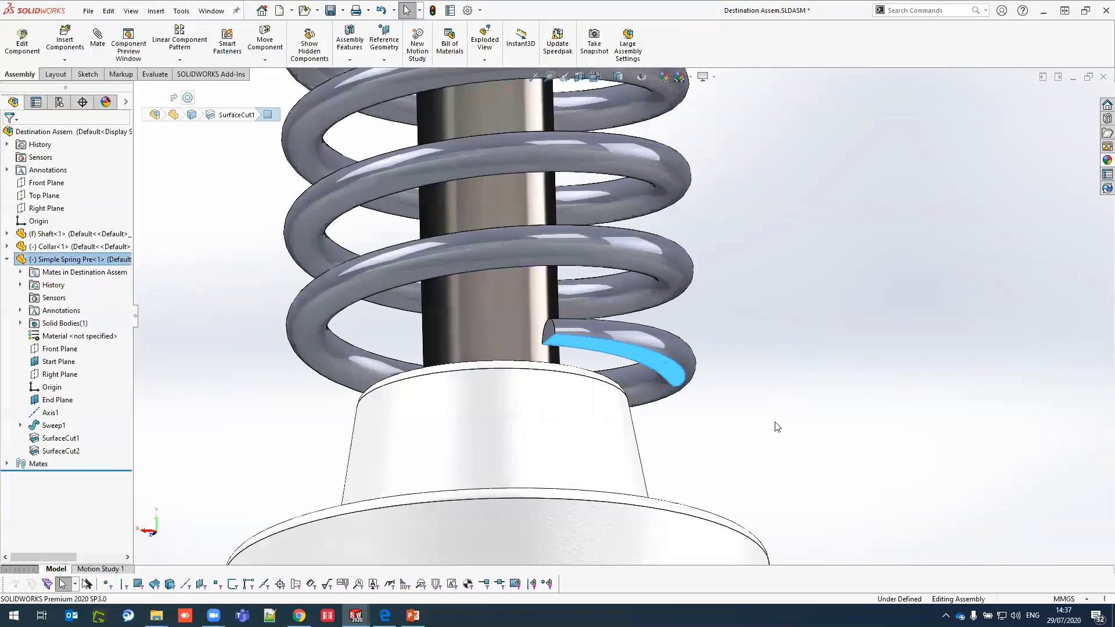
pyautogui.moveTo(782, 465); pyautogui.dragTo(755, 473, button='middle')
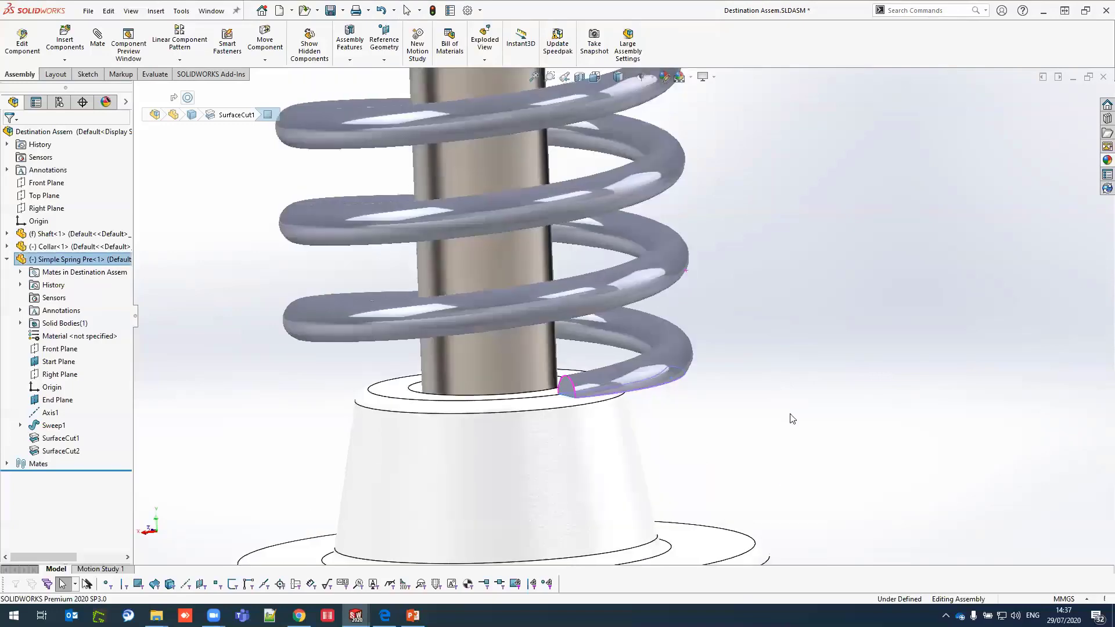
pyautogui.keyDown('ctrl'); pyautogui.click(715, 547); pyautogui.keyUp('ctrl')
pyautogui.click(747, 531)
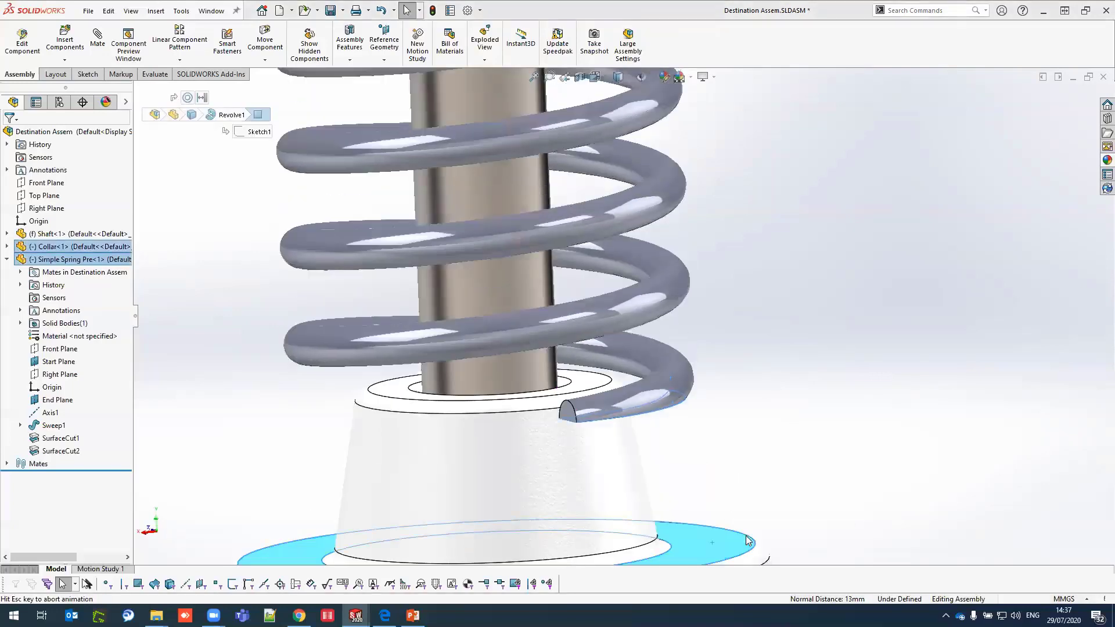
pyautogui.scroll(6, 690, 275)
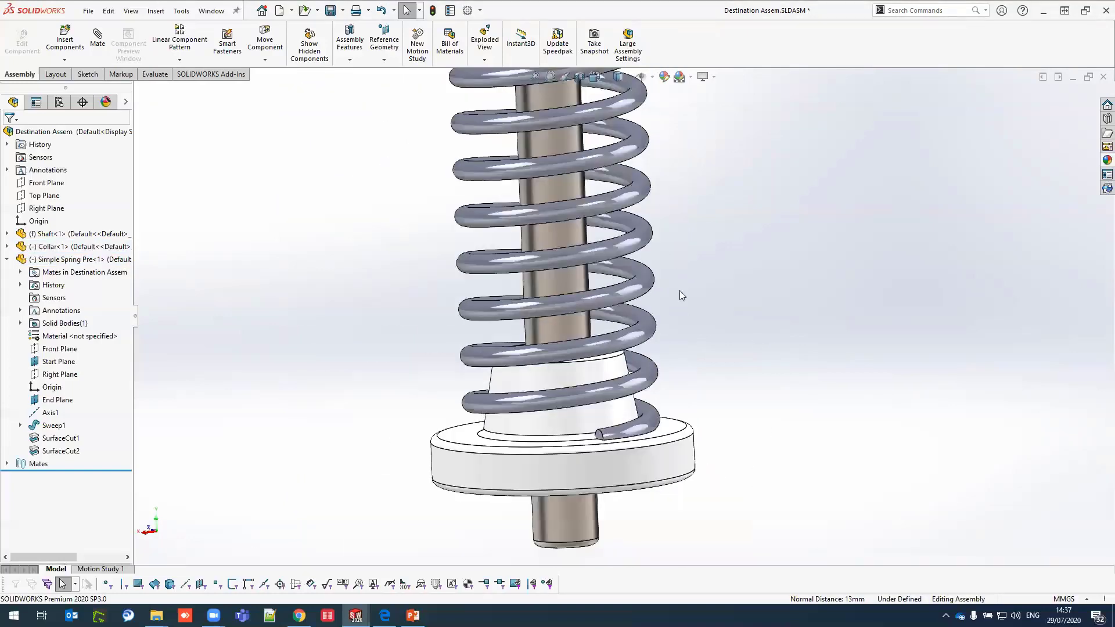
pyautogui.scroll(2, 684, 221)
pyautogui.scroll(2, 639, 197)
pyautogui.scroll(1, 592, 177)
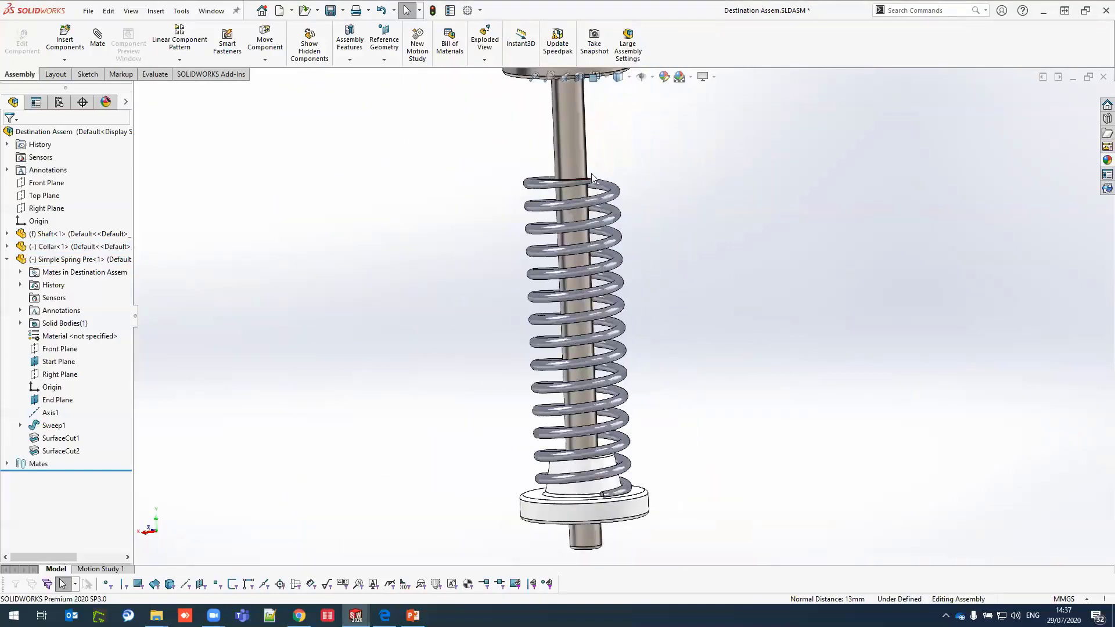
pyautogui.moveTo(720, 221); pyautogui.dragTo(734, 275, button='middle')
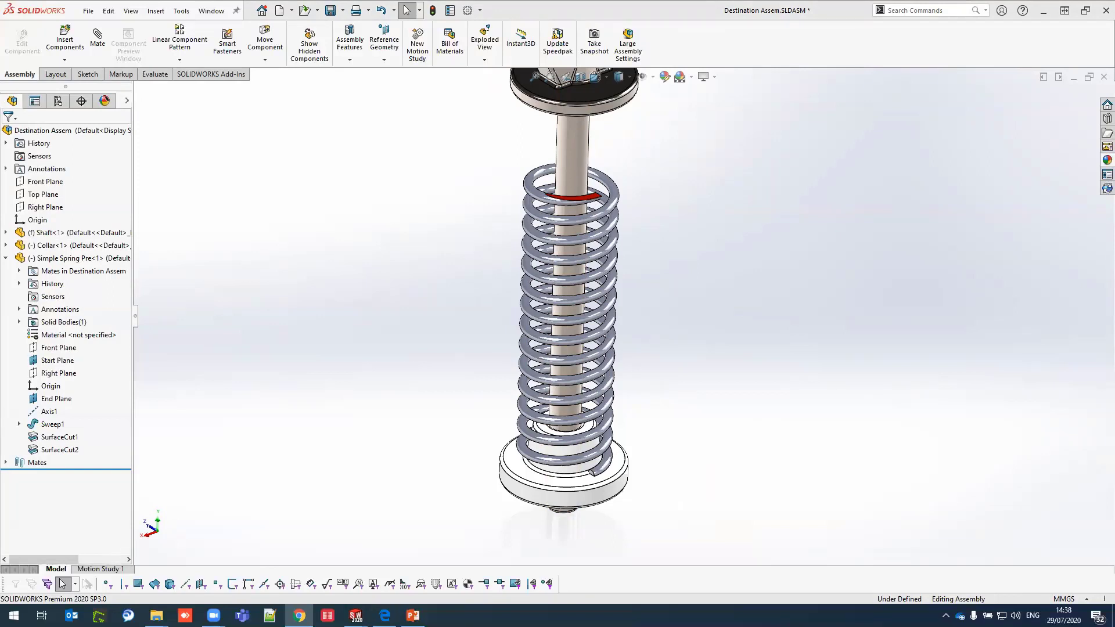
pyautogui.click(57, 401)
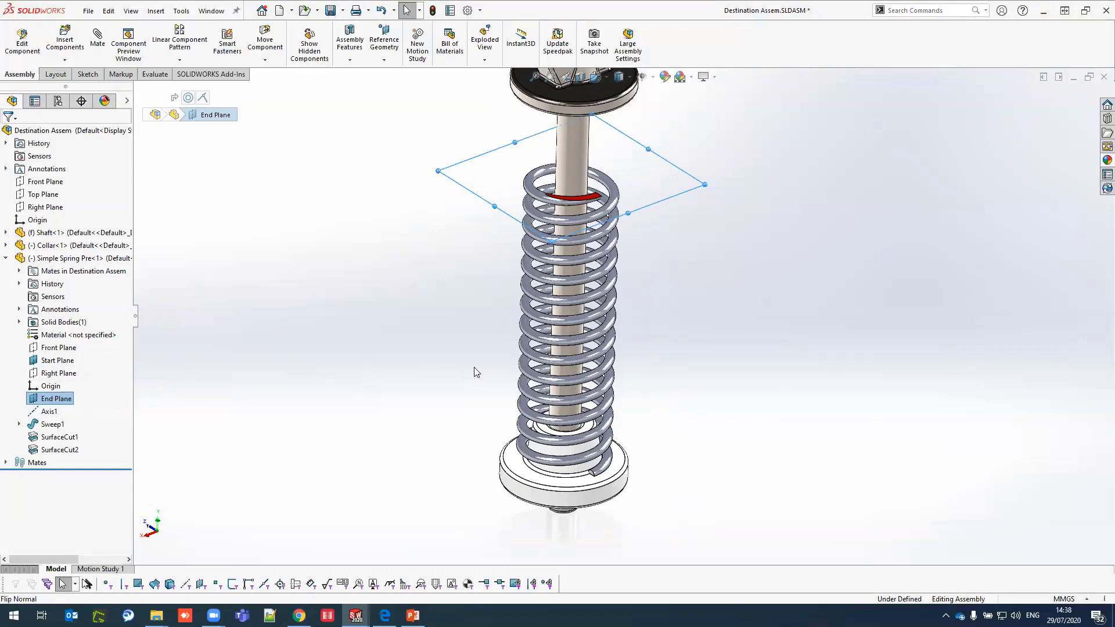
pyautogui.moveTo(424, 465); pyautogui.dragTo(429, 336, button='middle')
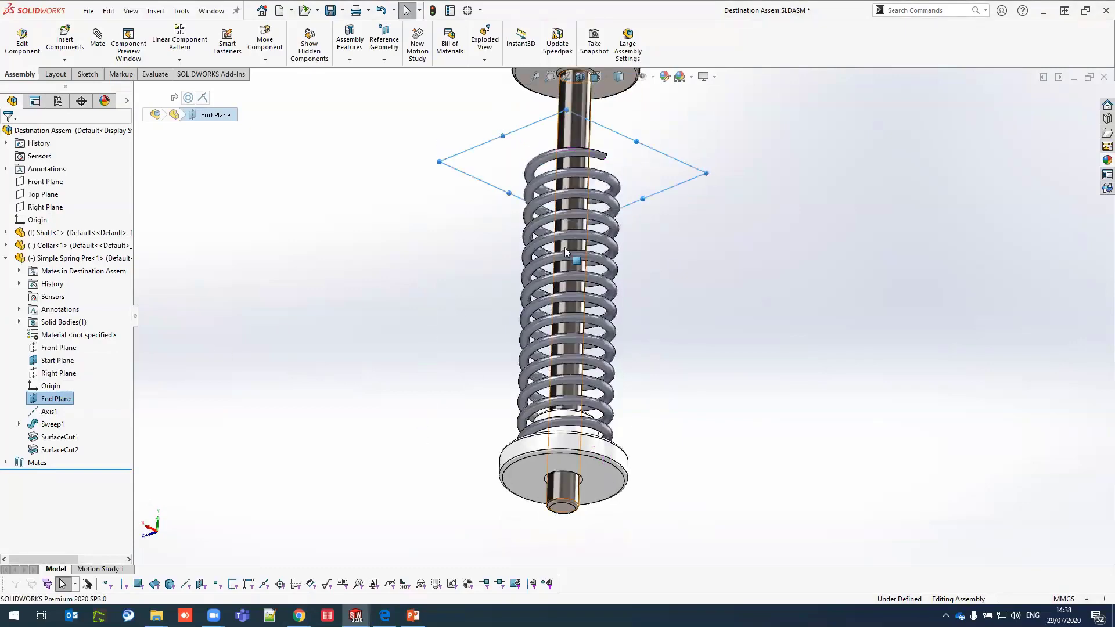
pyautogui.scroll(-3, 566, 122)
pyautogui.moveTo(567, 122); pyautogui.dragTo(562, 133, button='middle')
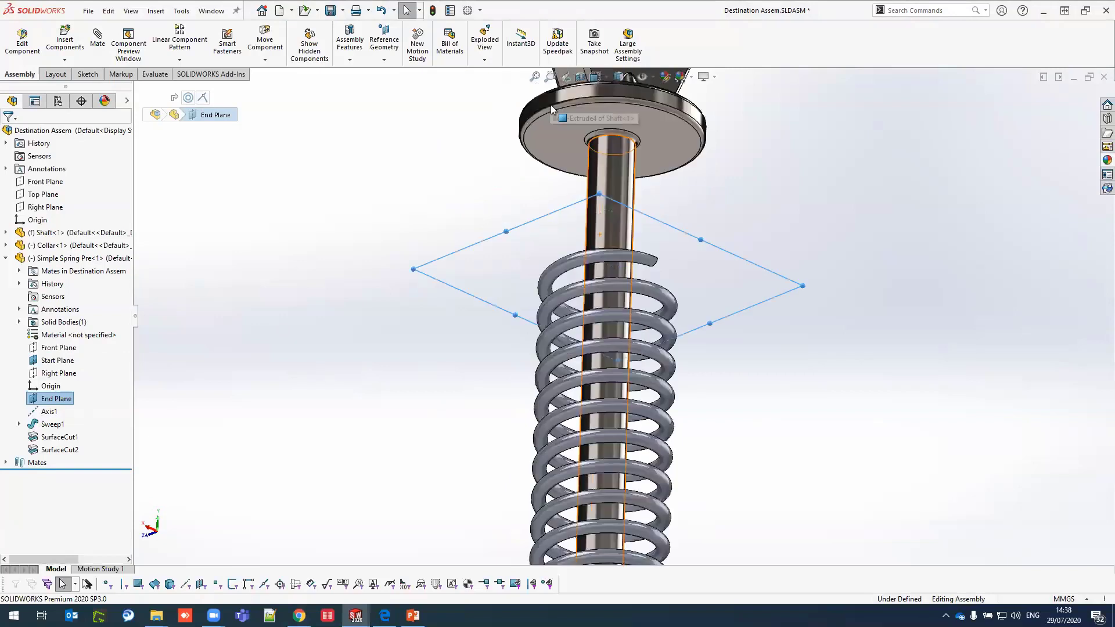
pyautogui.click(562, 133)
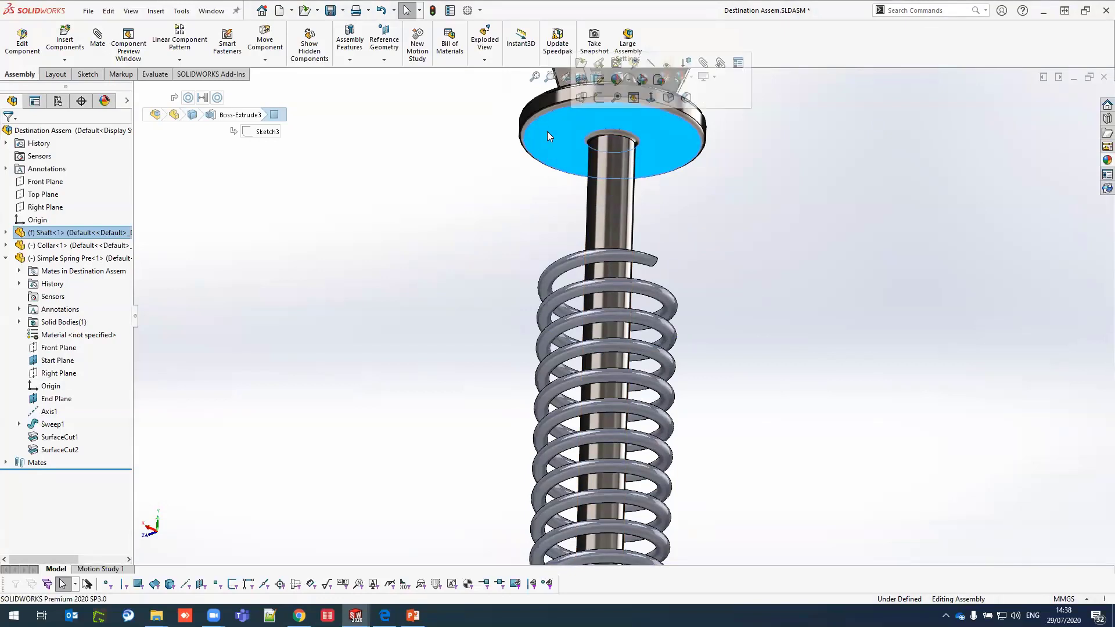
pyautogui.click(503, 189)
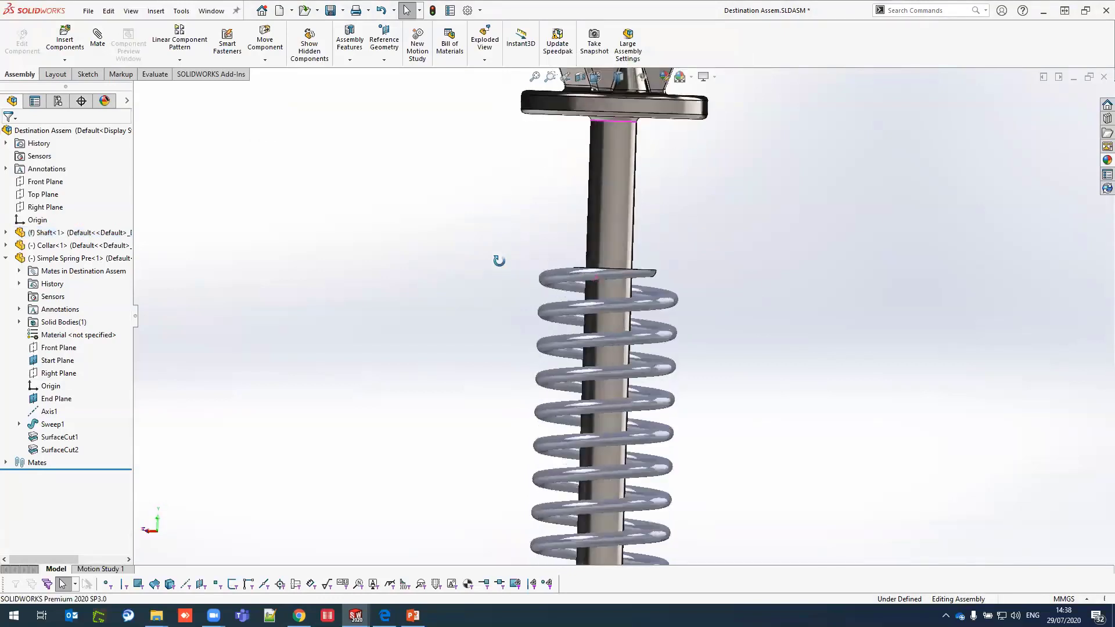
pyautogui.moveTo(502, 224); pyautogui.dragTo(473, 239, button='middle')
pyautogui.click(578, 126)
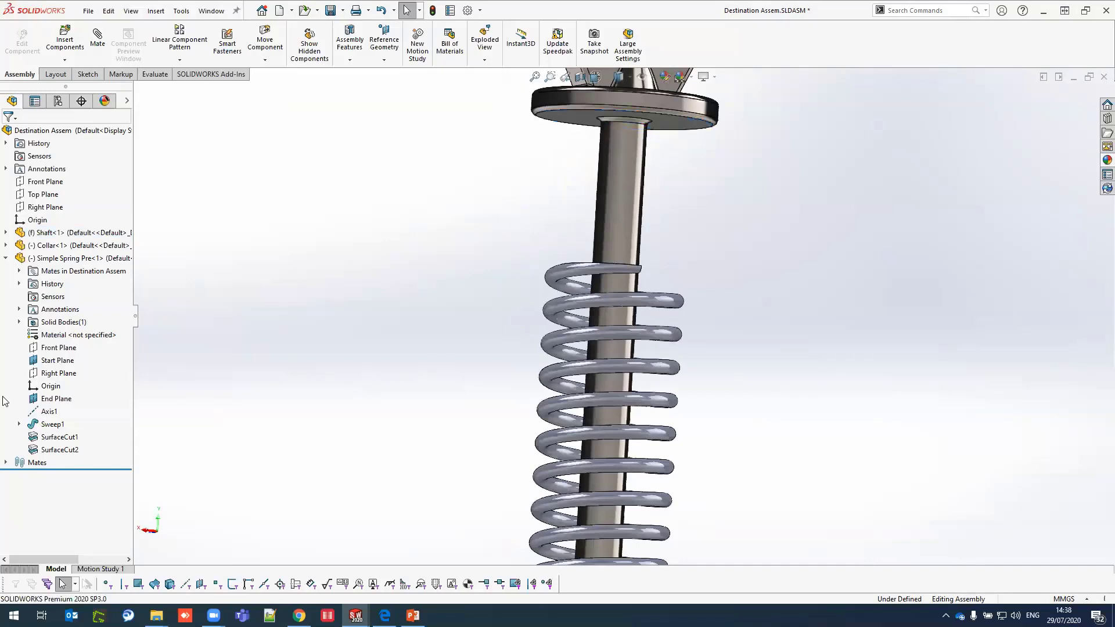
# Step: Edit the spring in context, setting End Plane's first reference to the flange underside, Coincident
pyautogui.click(58, 406)
pyautogui.click(67, 370)
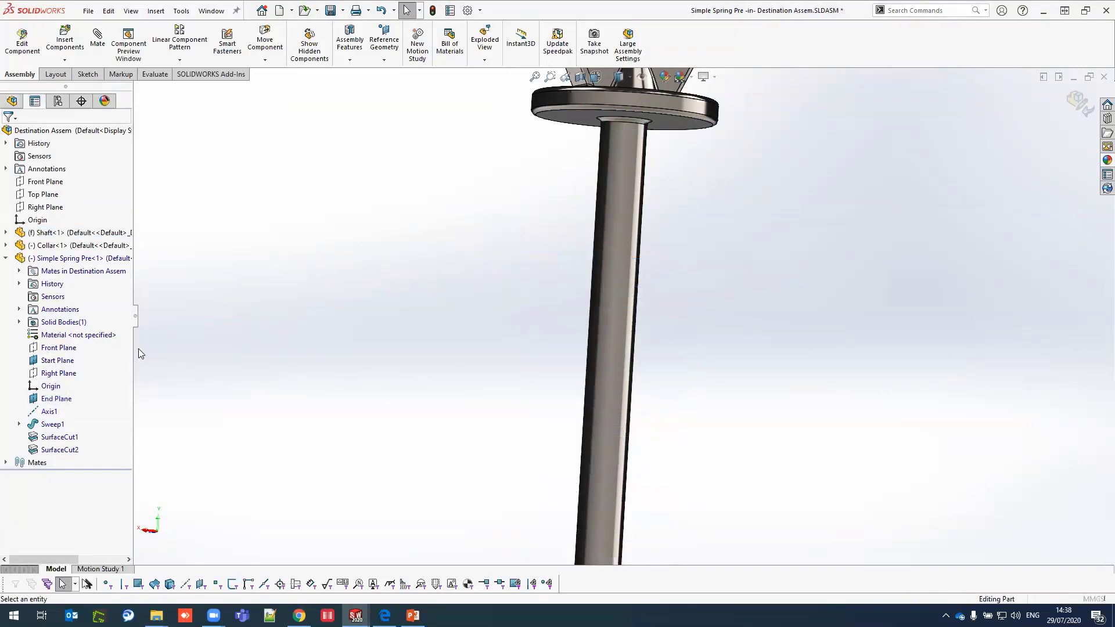
pyautogui.click(84, 384)
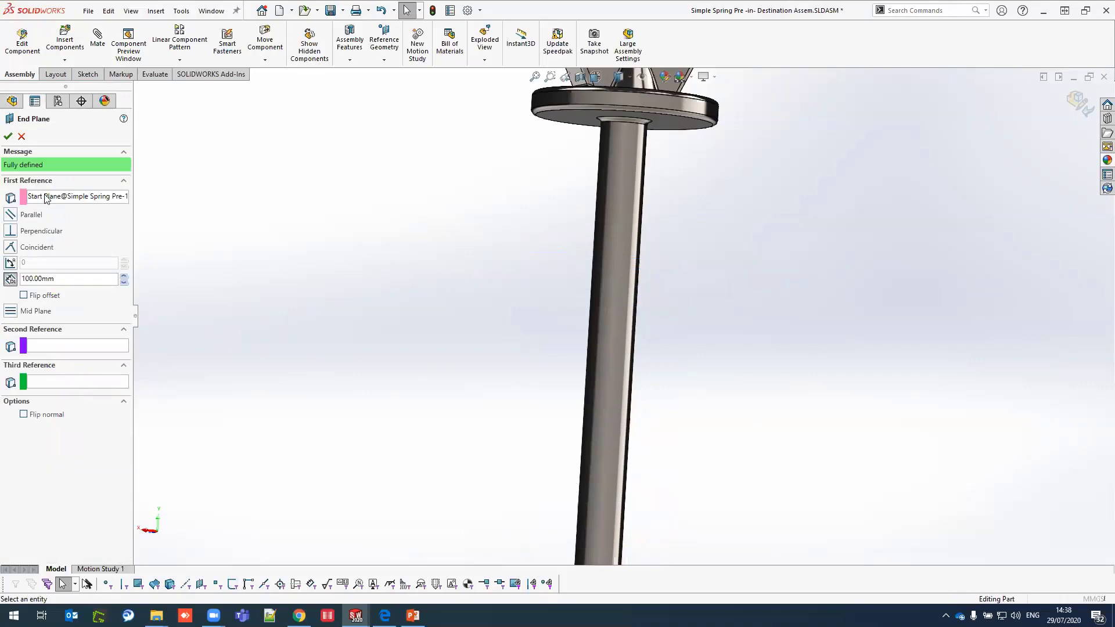
pyautogui.click(61, 199)
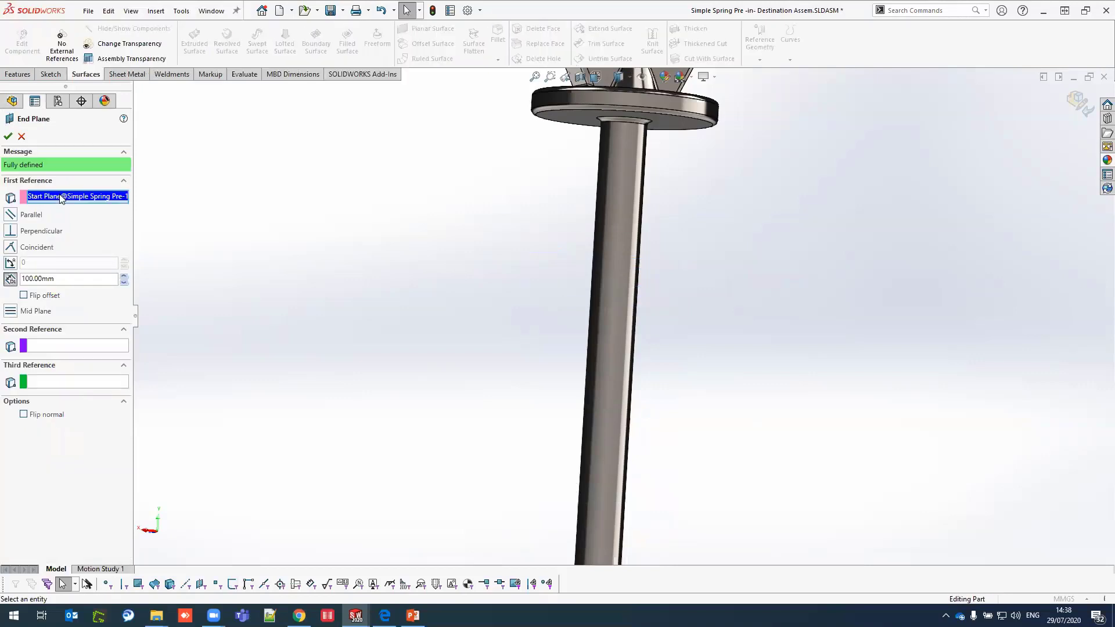
pyautogui.click(584, 123)
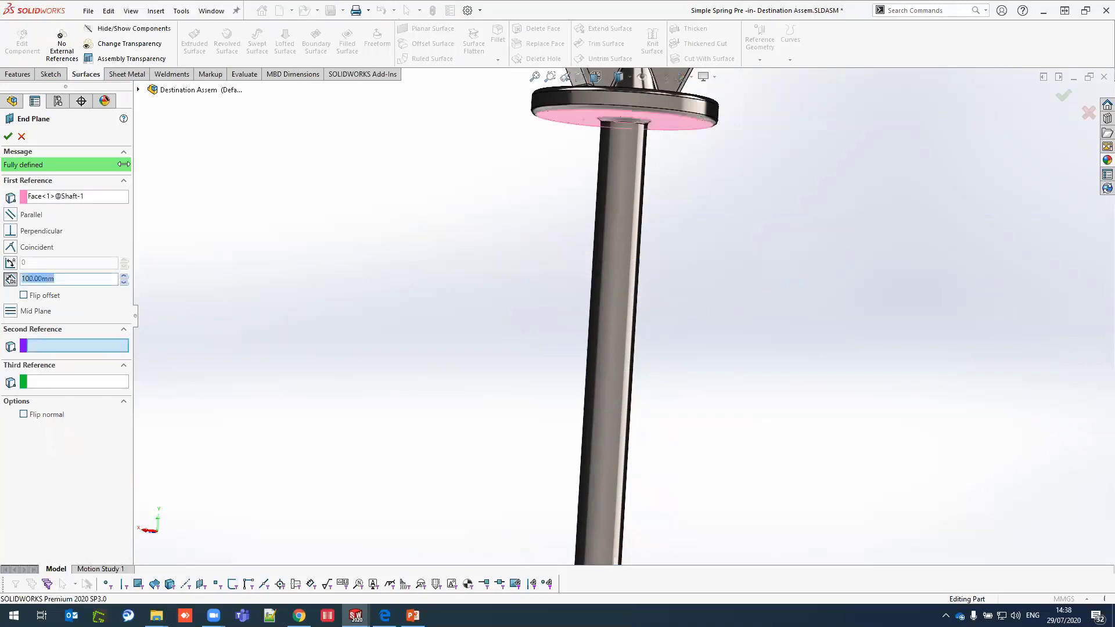
pyautogui.click(10, 247)
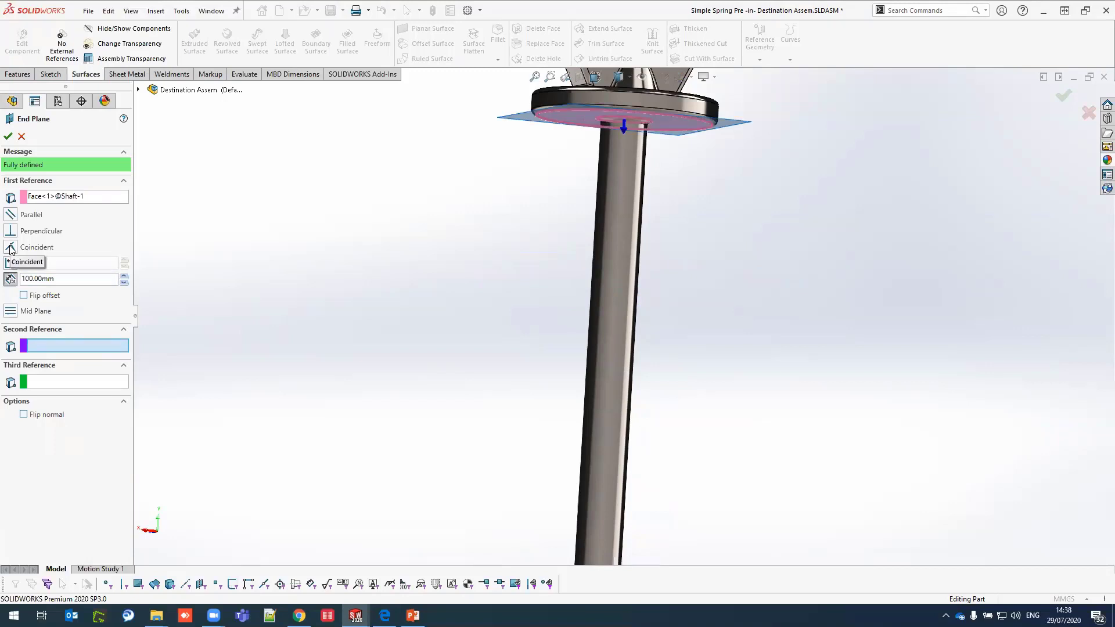
pyautogui.click(9, 136)
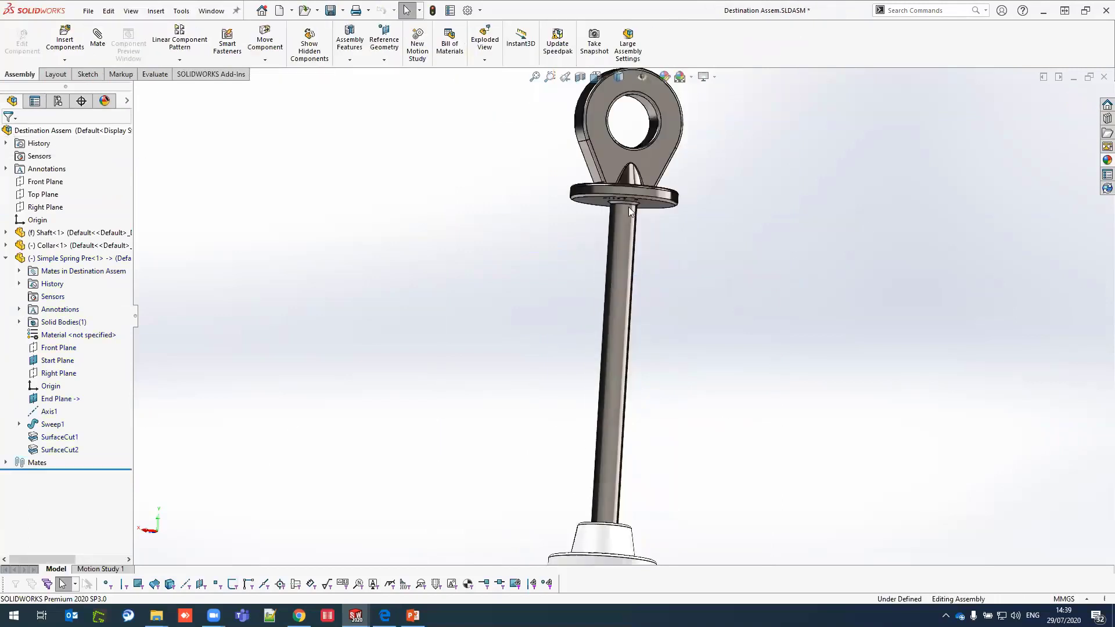
# Step: Select the spring's SurfaceCut features, then exit in-context editing and select the spring component
pyautogui.click(60, 440)
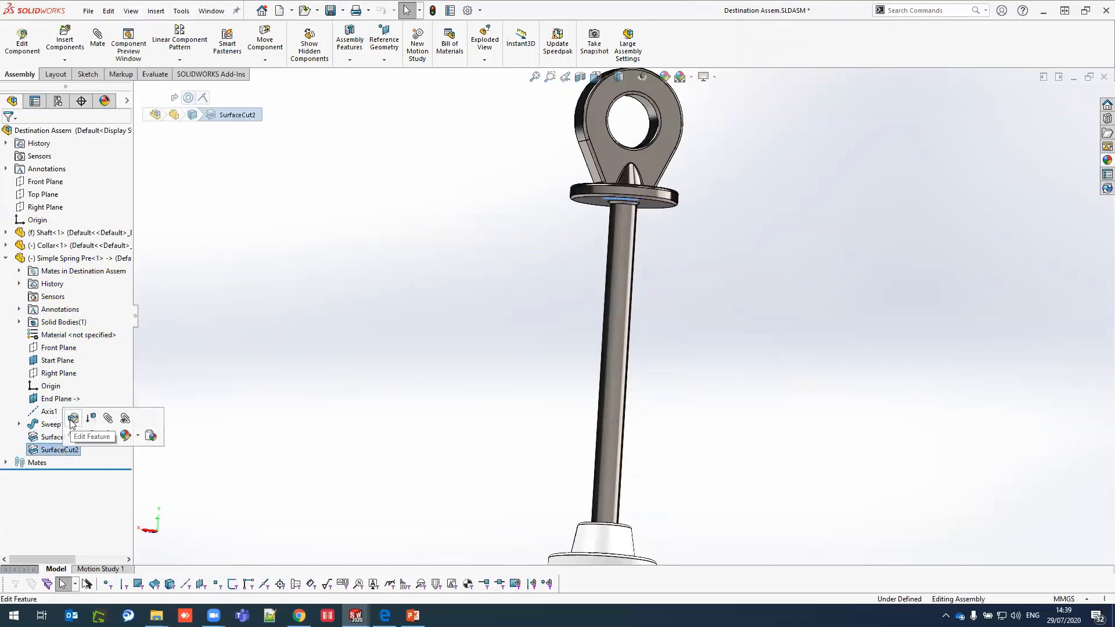
pyautogui.click(71, 421)
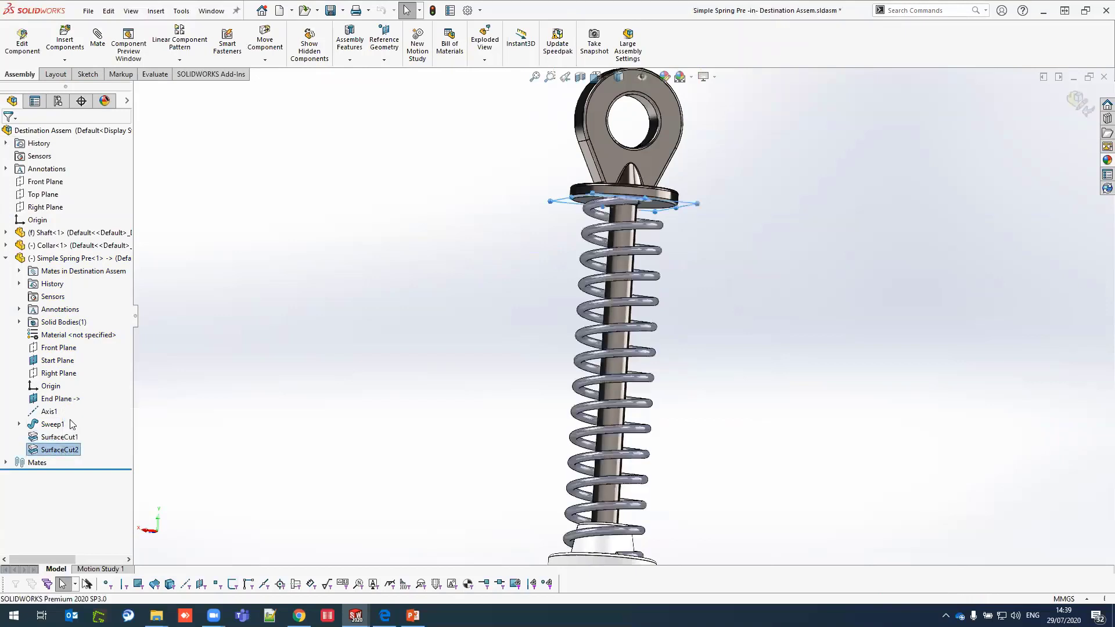
pyautogui.click(46, 258)
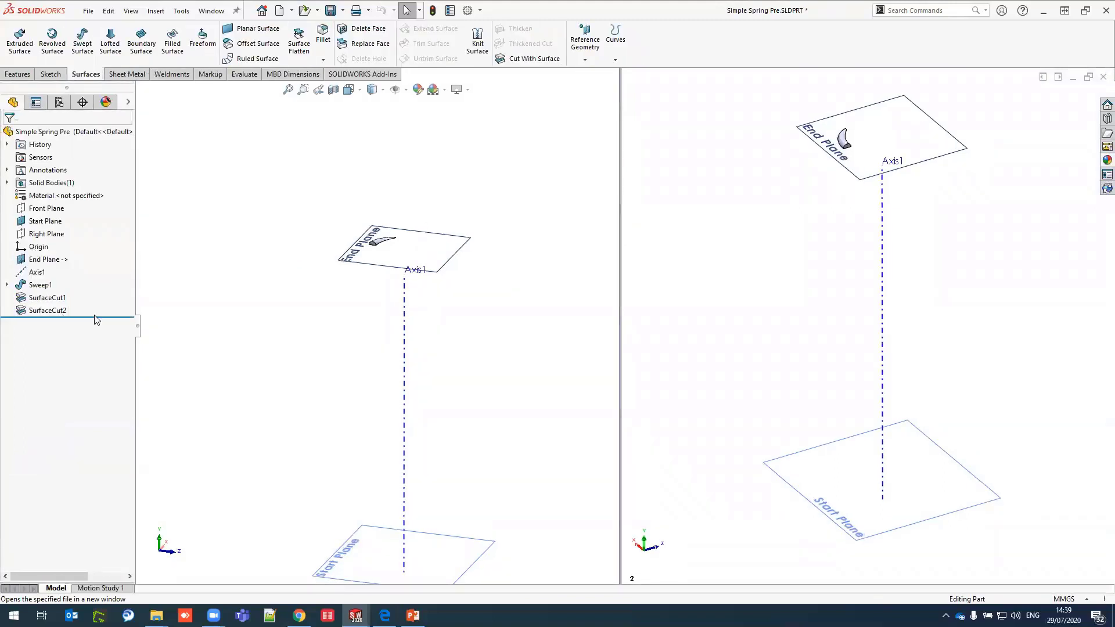
# Step: Roll back the spring's feature tree and re-apply SurfaceCut2 using End Plane as cutting surface
pyautogui.moveTo(95, 317)
pyautogui.mouseDown()
pyautogui.moveTo(91, 291)
pyautogui.moveTo(91, 303)
pyautogui.mouseUp()
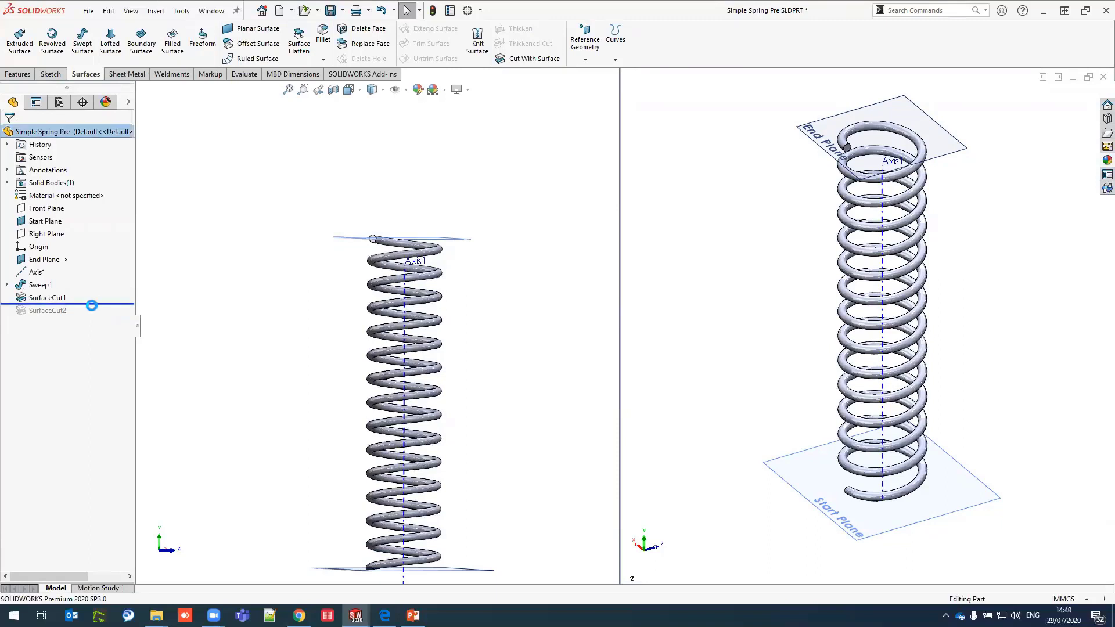
pyautogui.moveTo(97, 304); pyautogui.dragTo(93, 318)
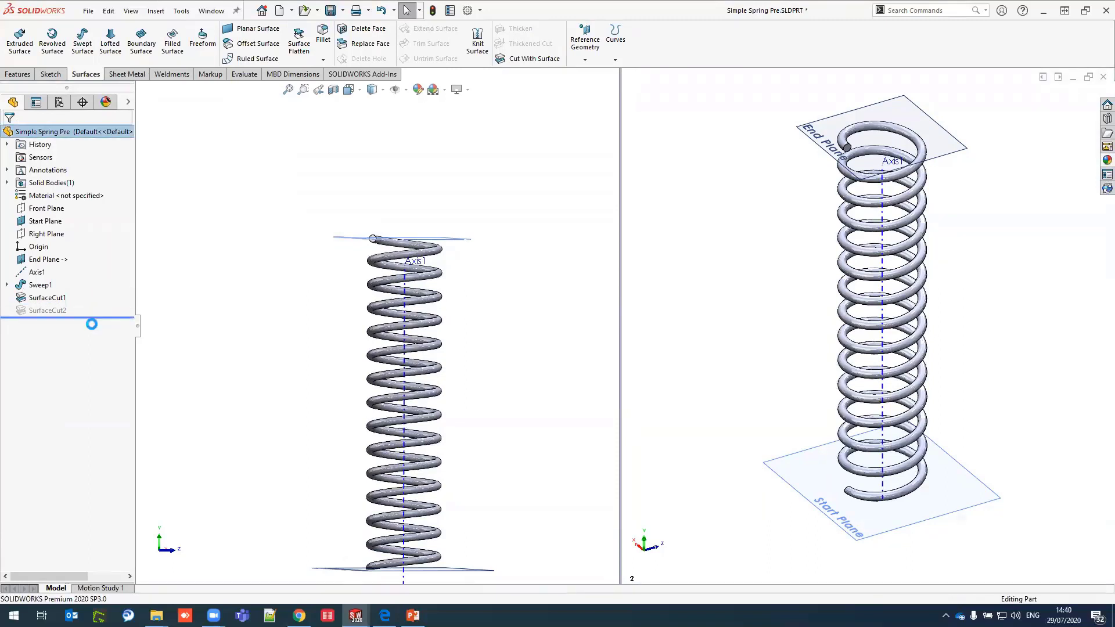
pyautogui.click(46, 311)
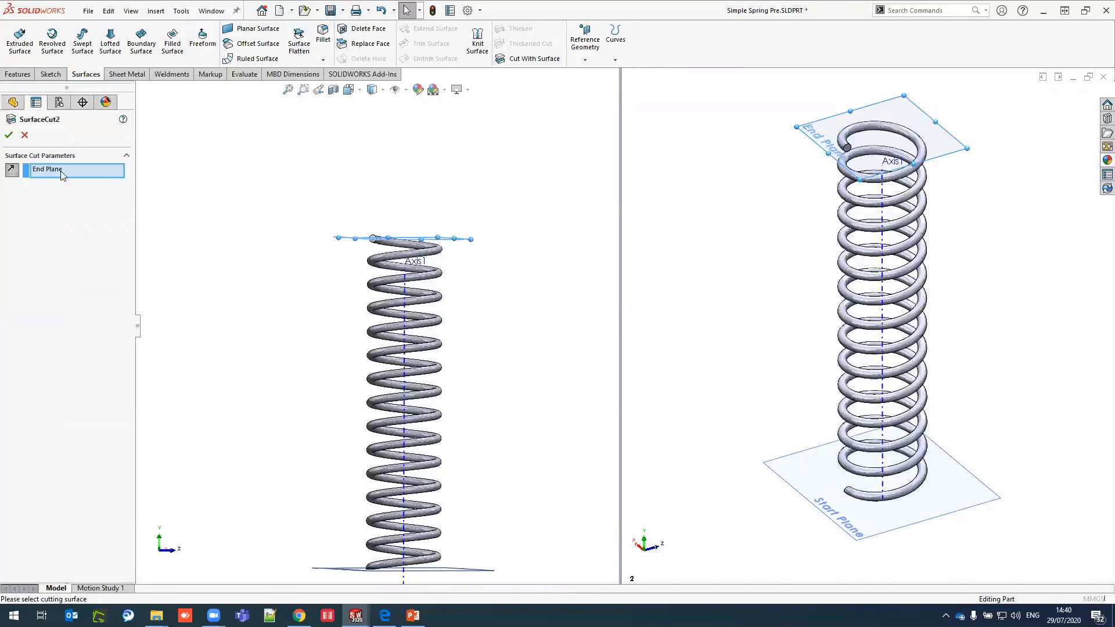
pyautogui.click(11, 135)
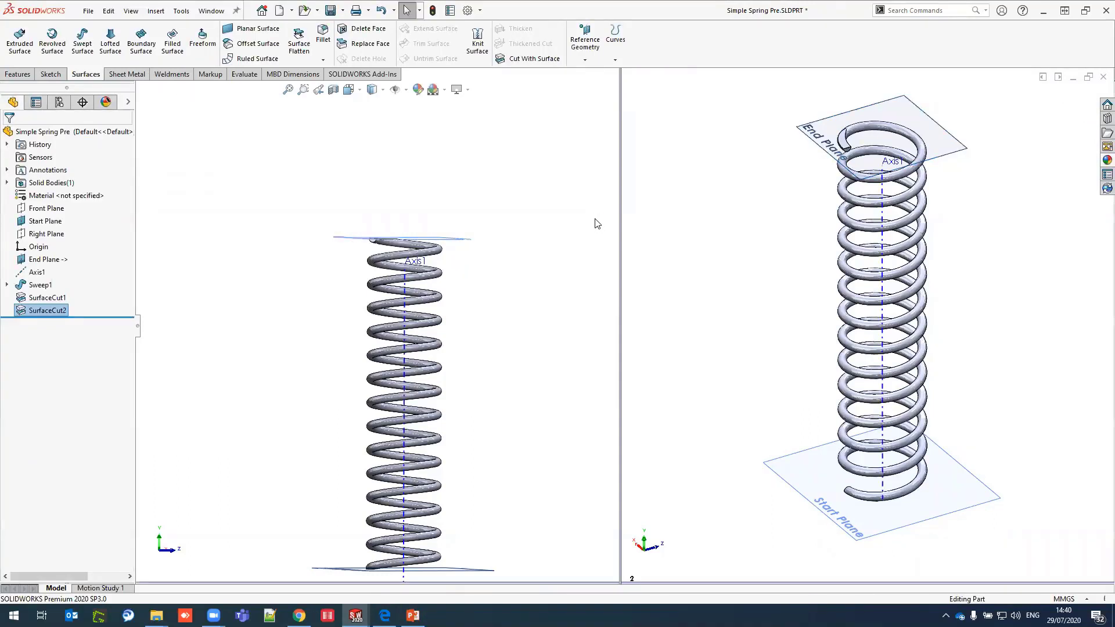
pyautogui.click(598, 223)
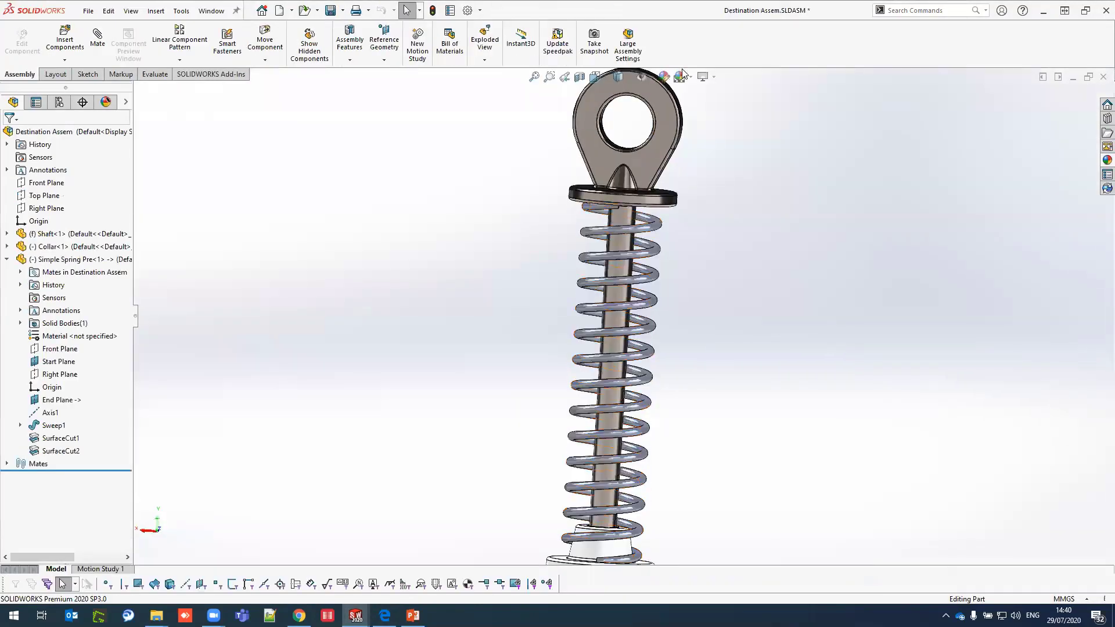
# Step: Undo the collar's upward move and drag the Collar down, stretching the flexible spring
pyautogui.click(7, 259)
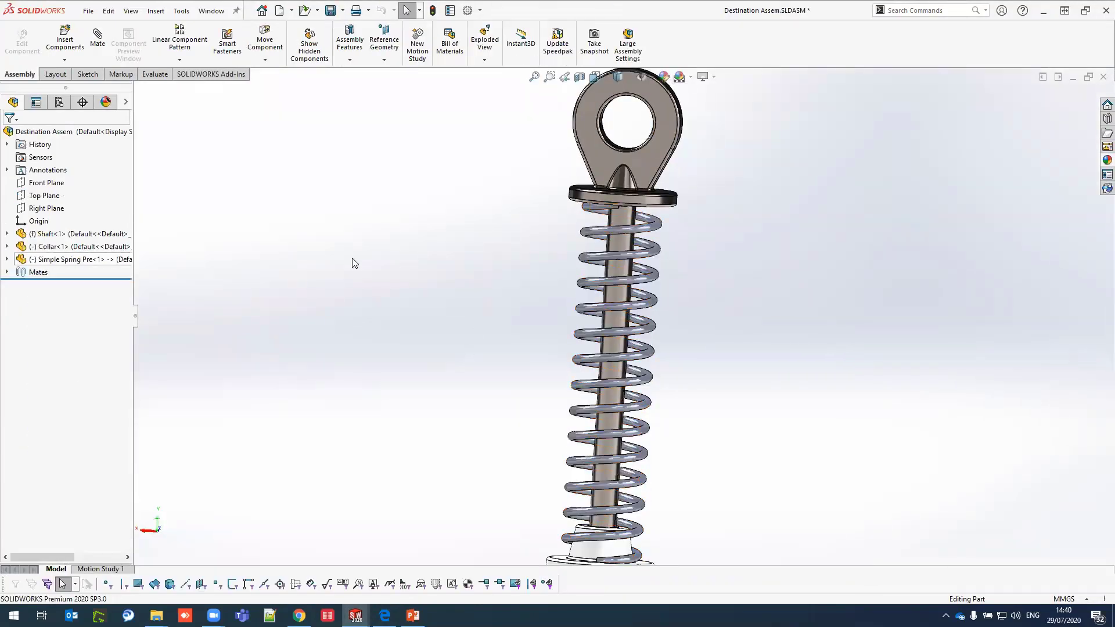
pyautogui.scroll(3, 626, 228)
pyautogui.moveTo(703, 336); pyautogui.dragTo(653, 327, button='middle')
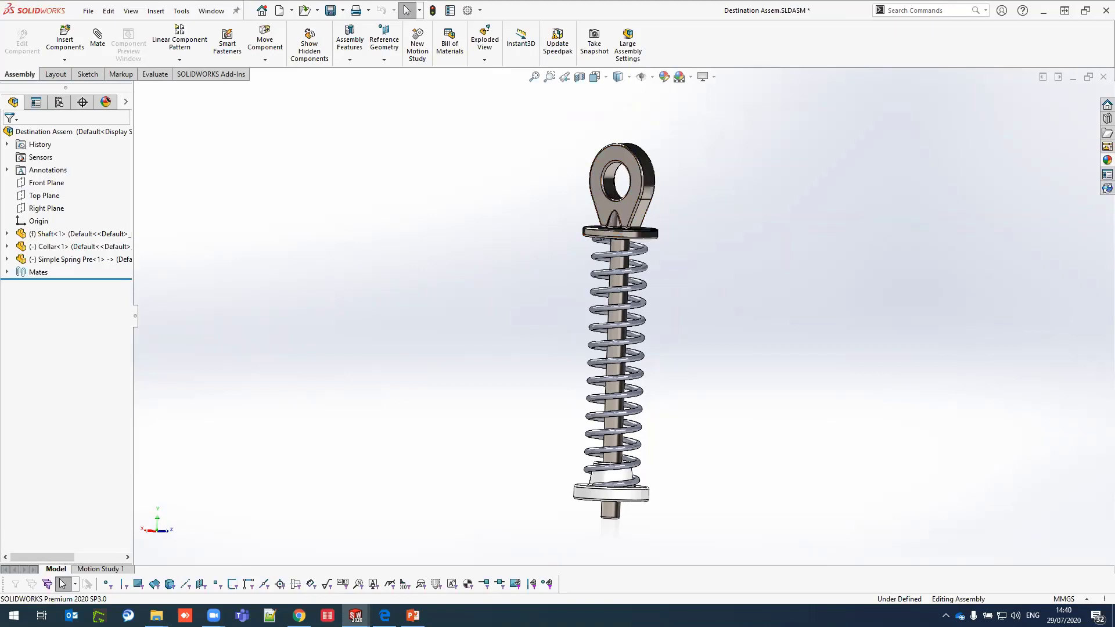
pyautogui.moveTo(584, 492); pyautogui.dragTo(582, 371)
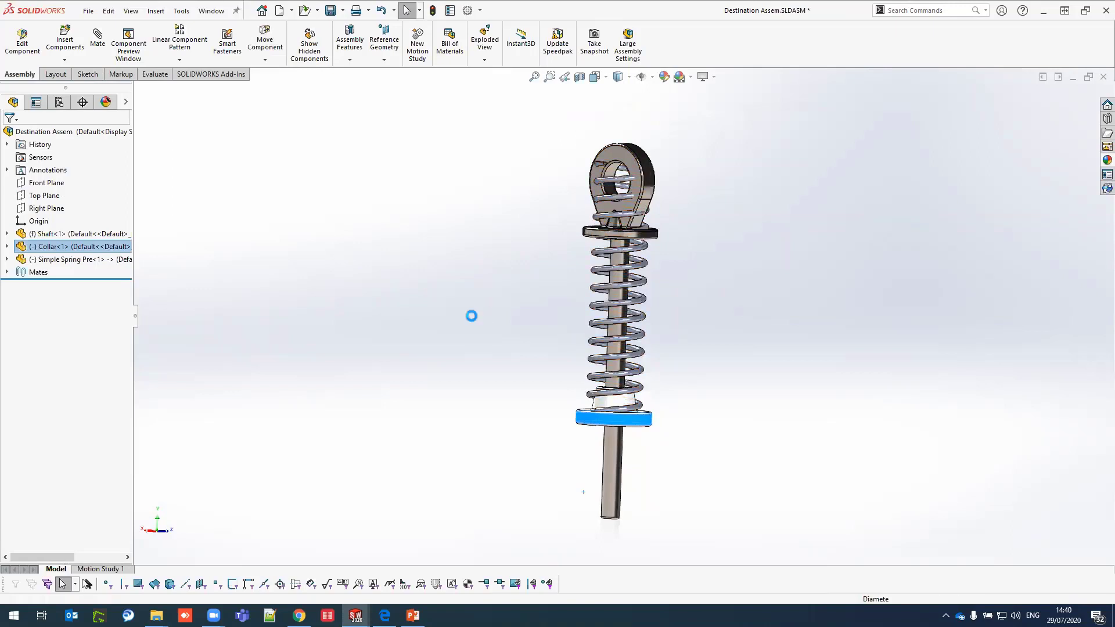
pyautogui.hotkey('ctrl', 'z')
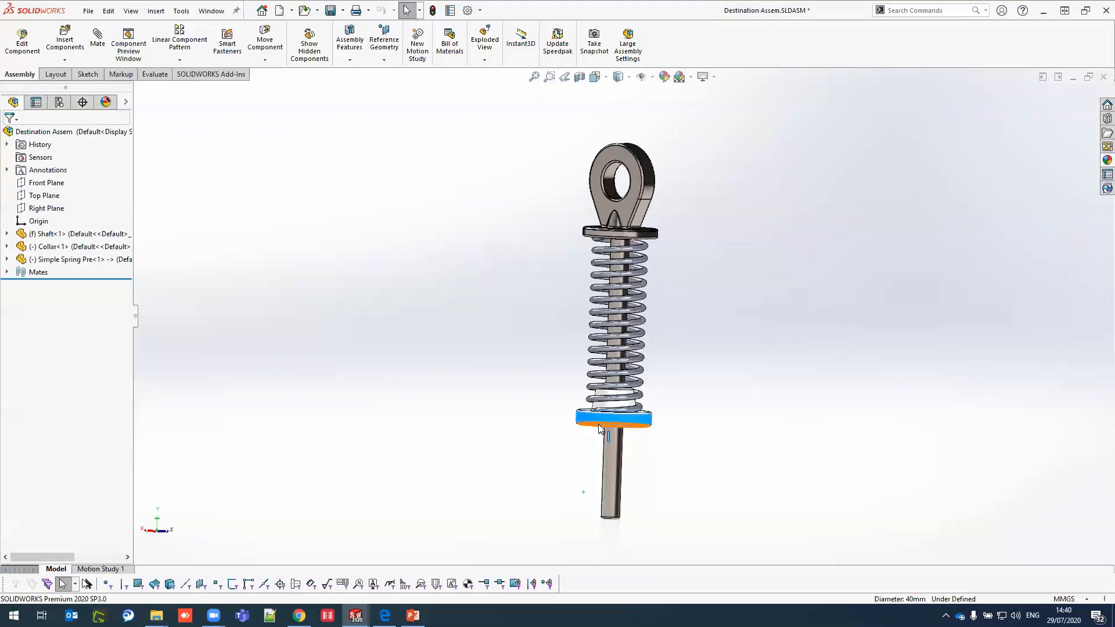
pyautogui.moveTo(614, 420); pyautogui.dragTo(587, 533)
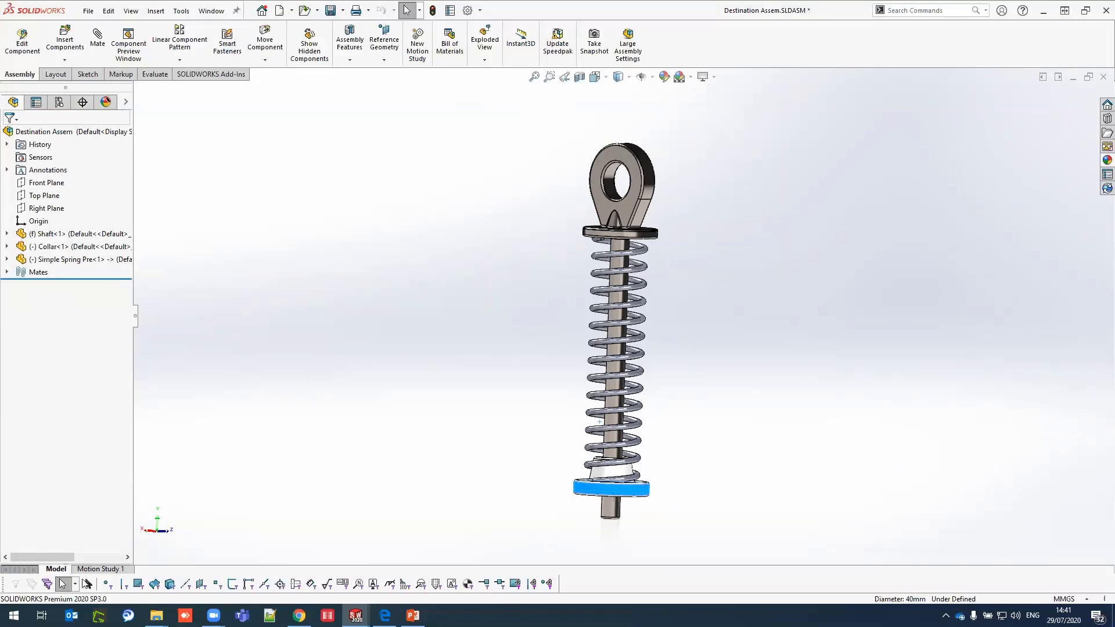
pyautogui.click(57, 261)
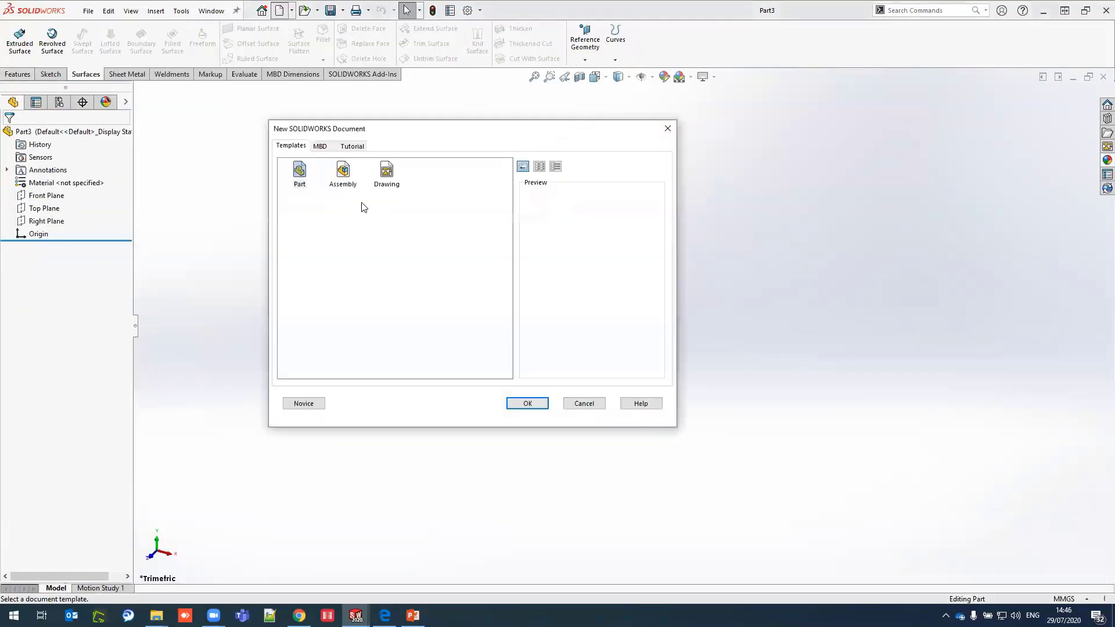
# Step: Create a new assembly and place Shaft.SLDPRT as its first component
pyautogui.doubleClick(342, 172)
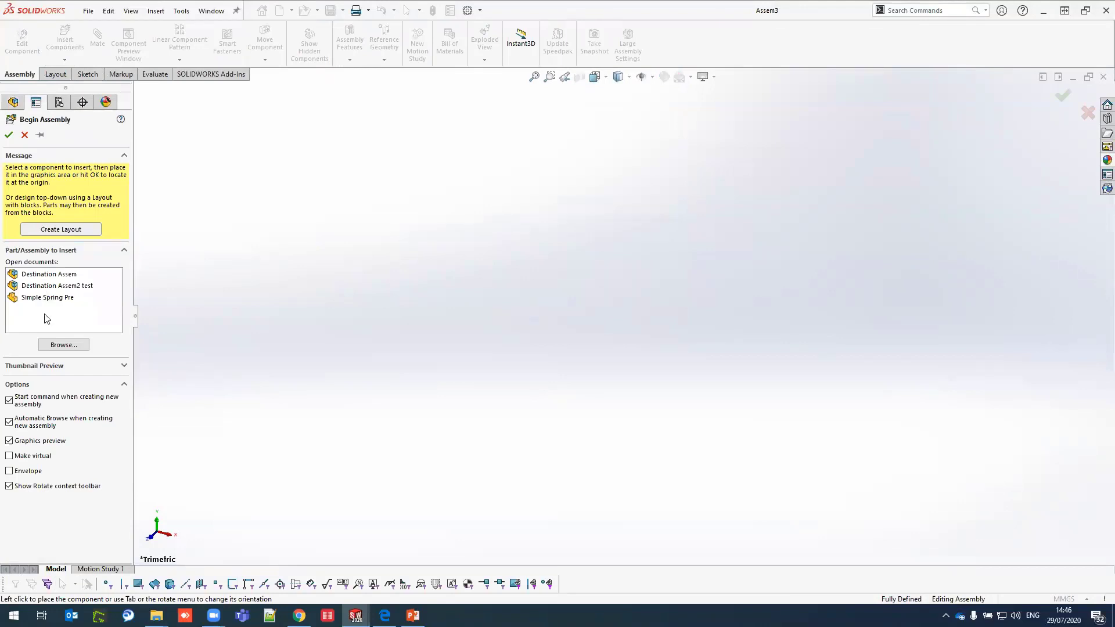
pyautogui.click(60, 347)
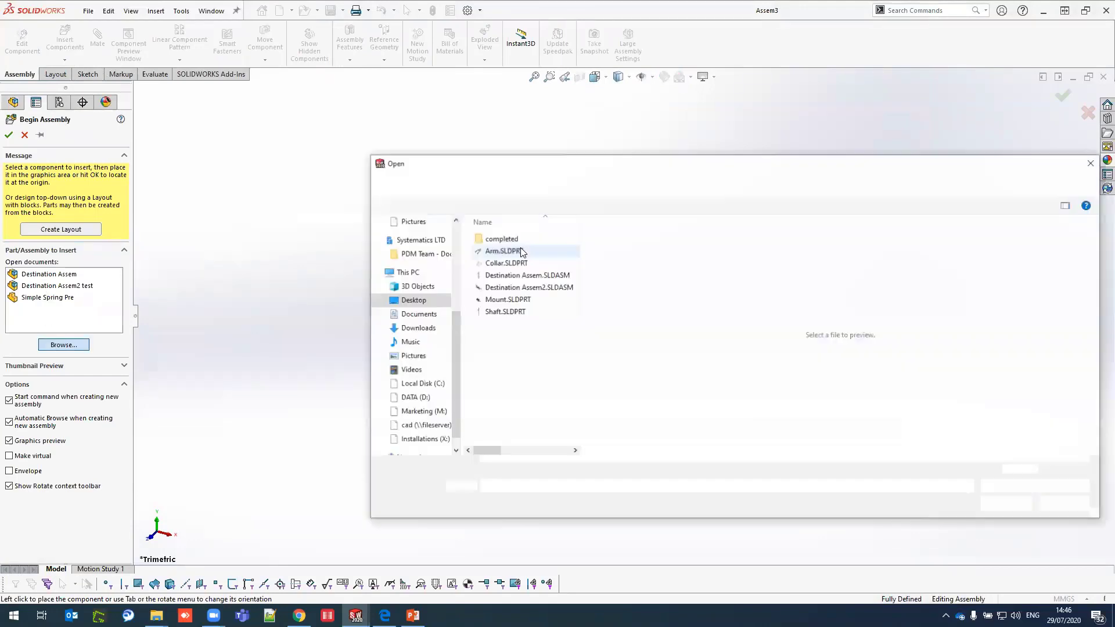
pyautogui.click(504, 312)
pyautogui.click(994, 504)
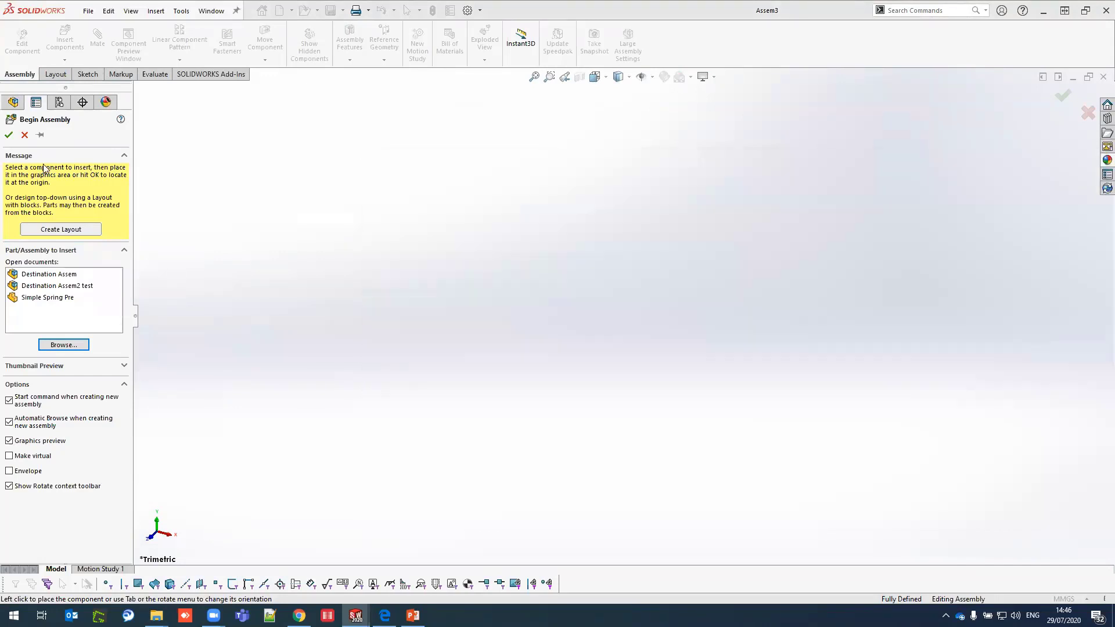
pyautogui.click(40, 135)
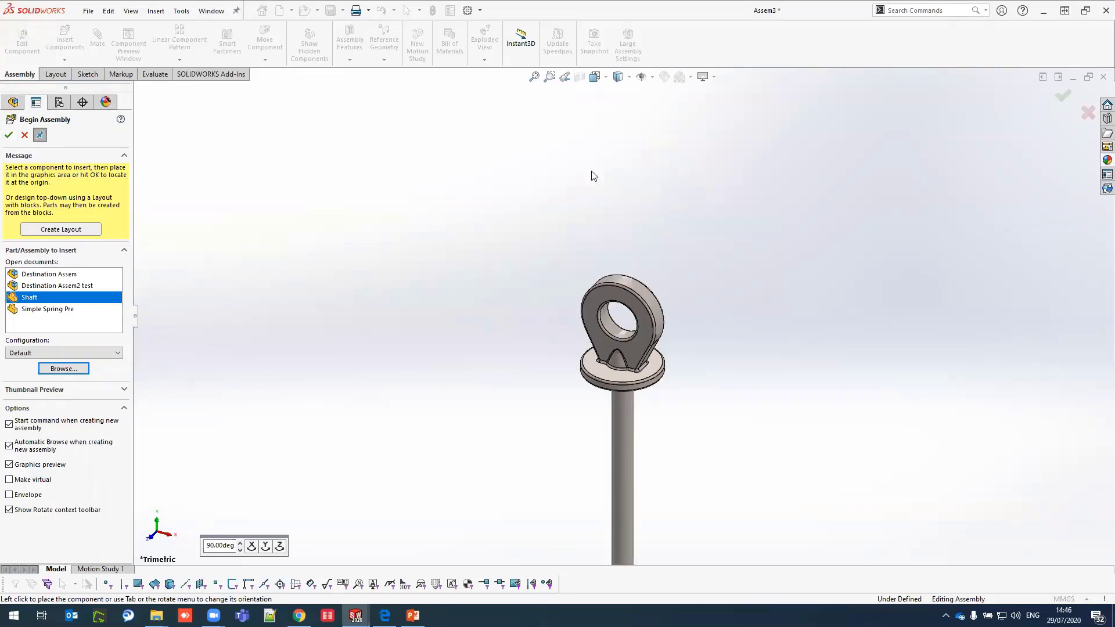
pyautogui.click(574, 191)
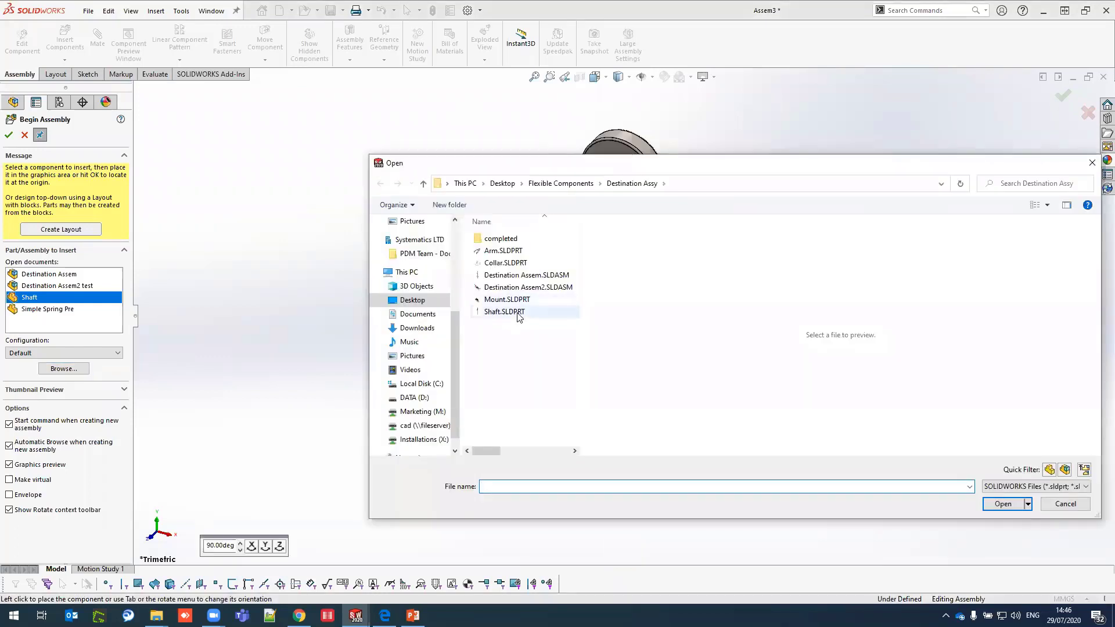
# Step: Insert Collar.SLDPRT and place it beside the shaft
pyautogui.click(505, 263)
pyautogui.click(1003, 504)
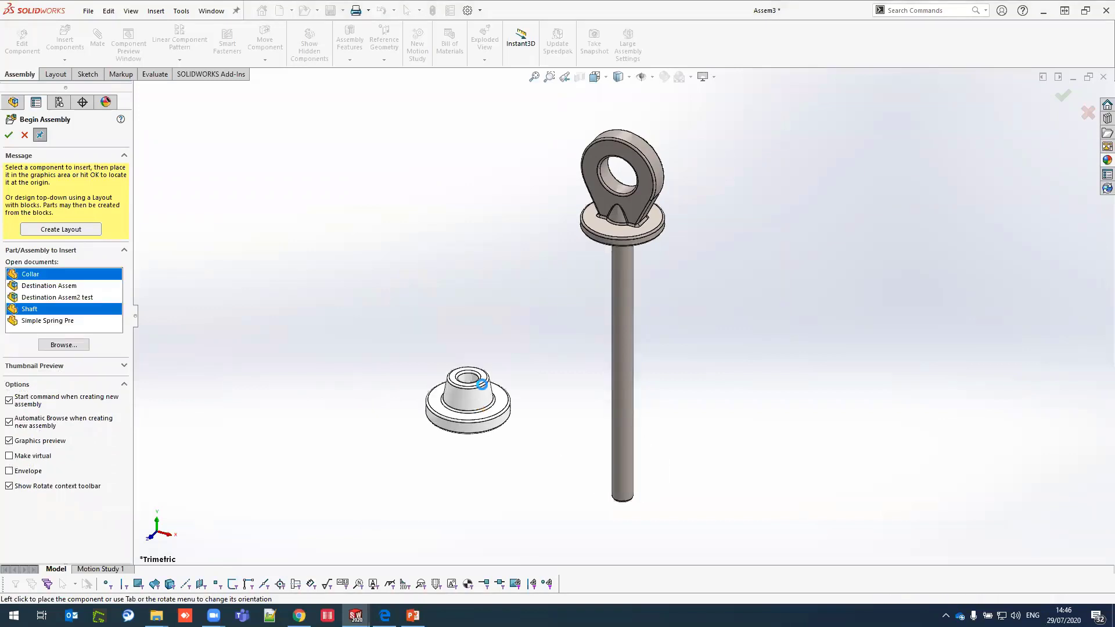
pyautogui.click(469, 404)
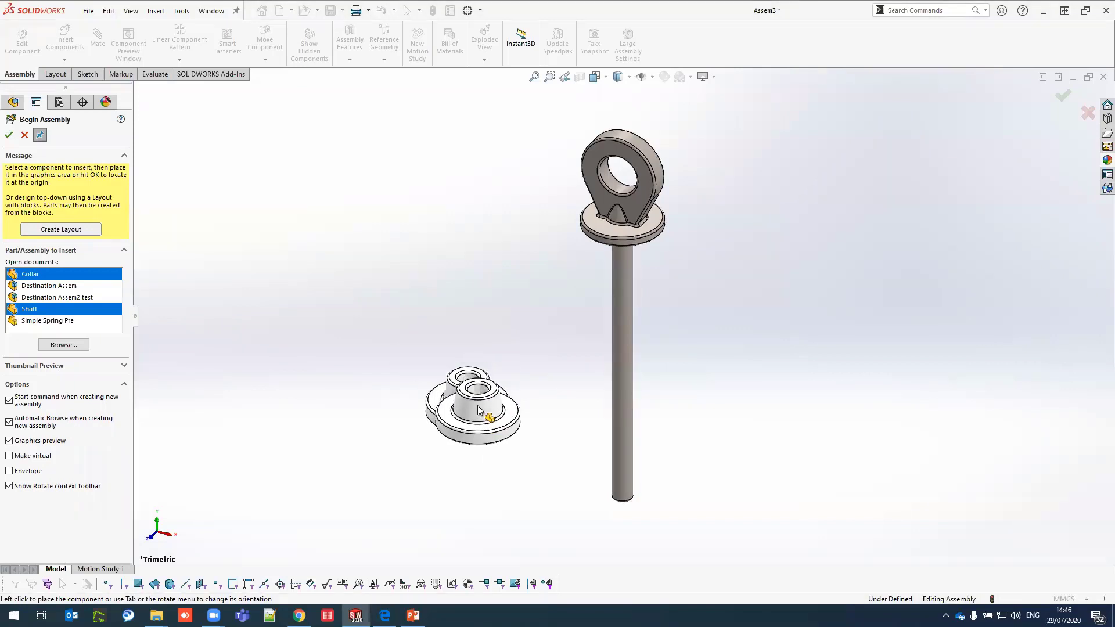
pyautogui.press('Escape')
# Step: Mate the Collar's inner edge concentric with the Shaft
pyautogui.click(476, 378)
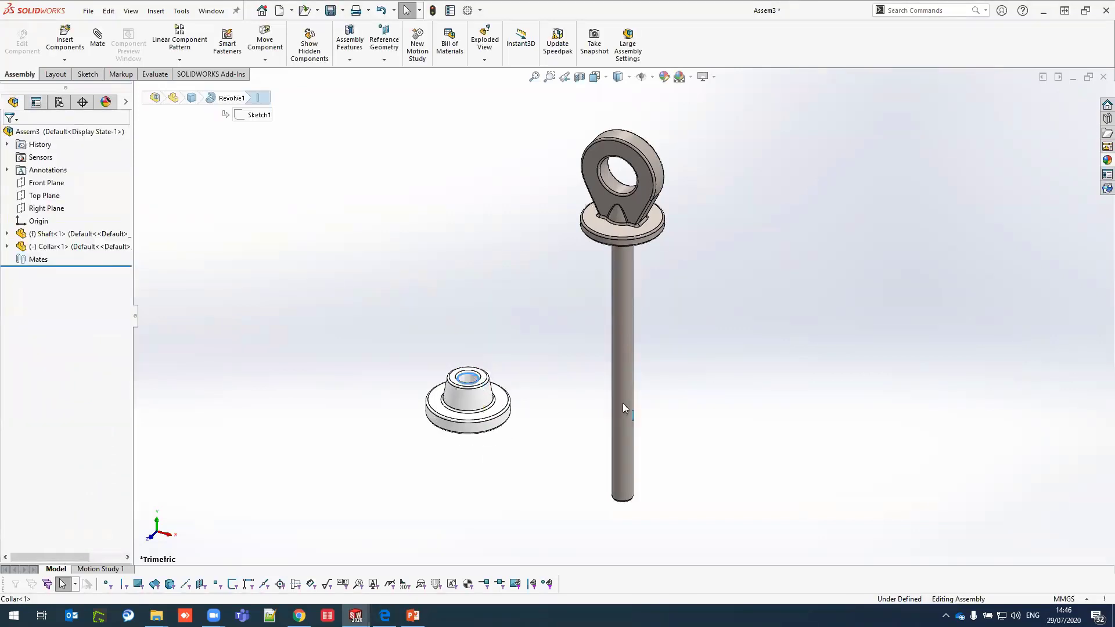
pyautogui.keyDown('ctrl'); pyautogui.click(626, 416); pyautogui.keyUp('ctrl')
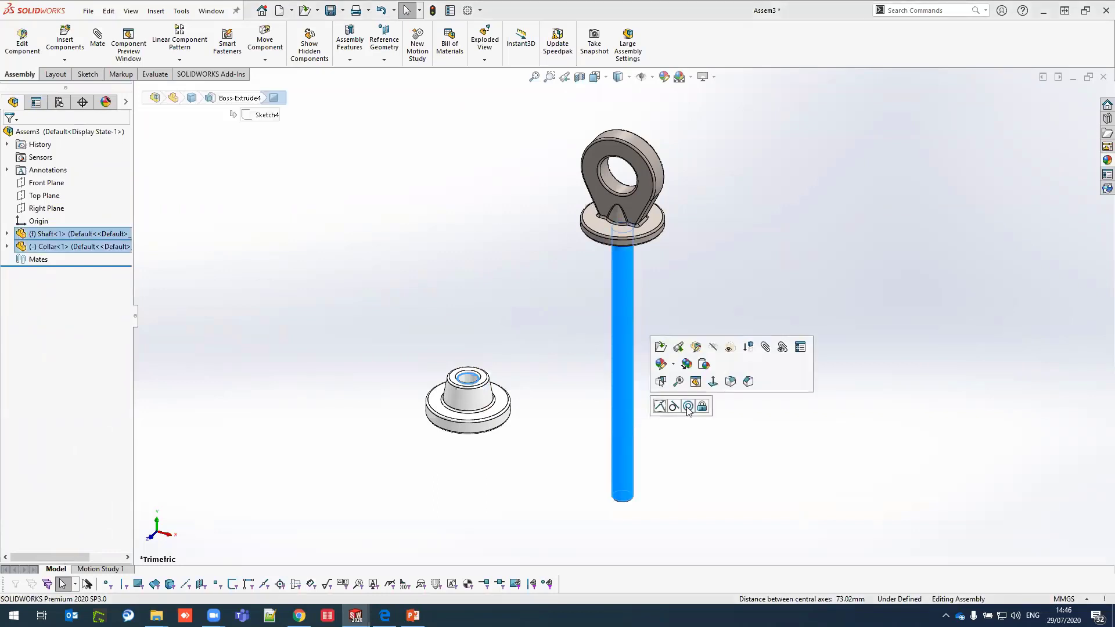
pyautogui.click(687, 406)
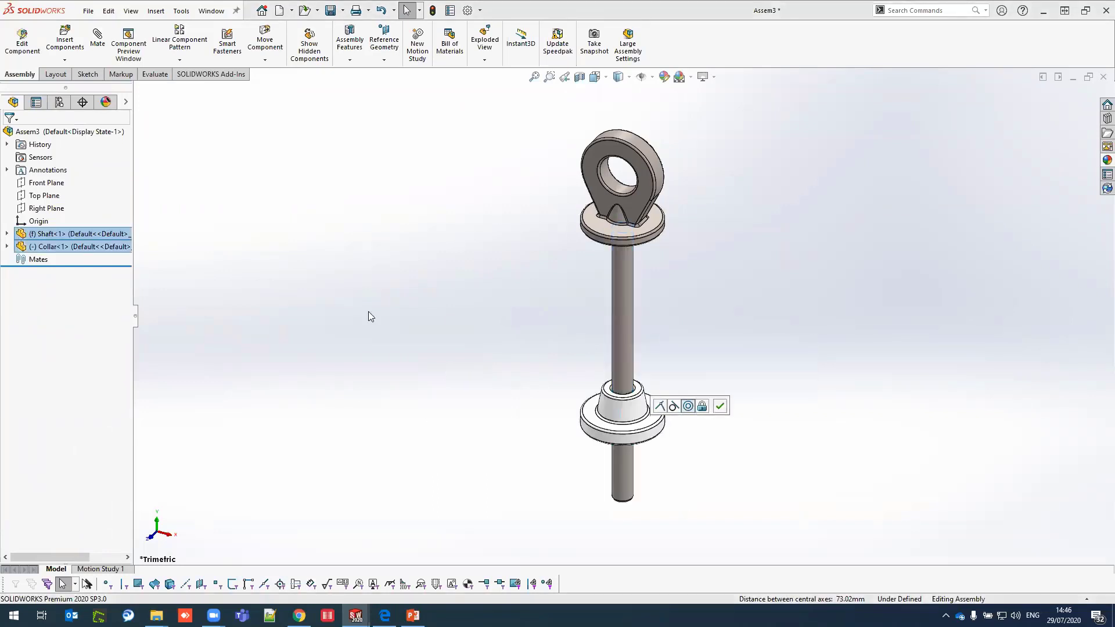
# Step: Start an advanced Limit Distance mate between the collar face and the shaft face
pyautogui.click(97, 40)
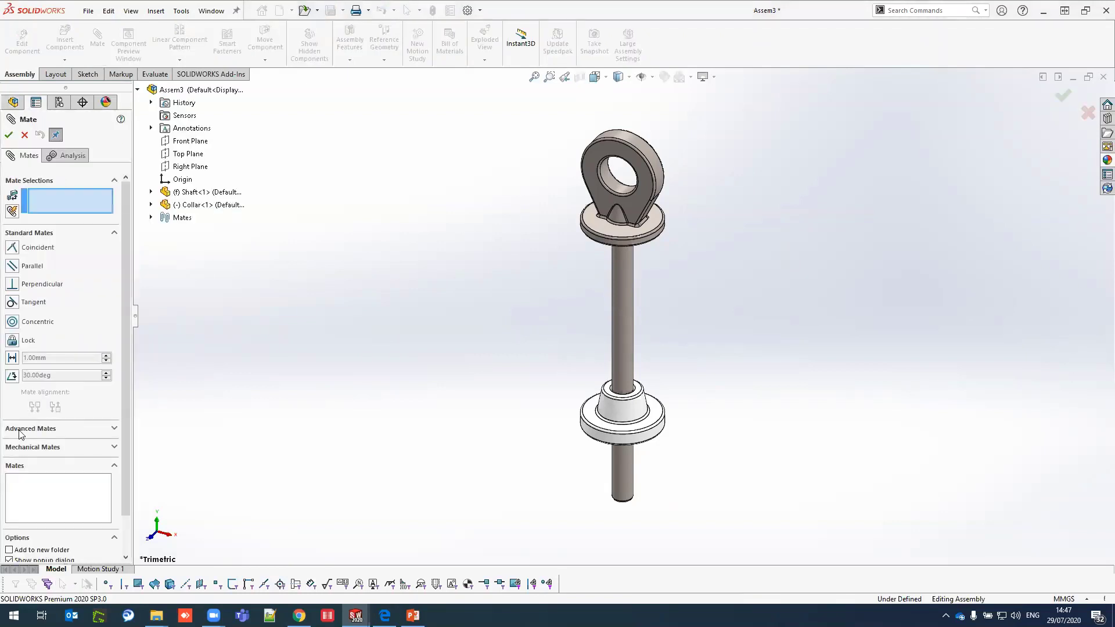
pyautogui.click(26, 430)
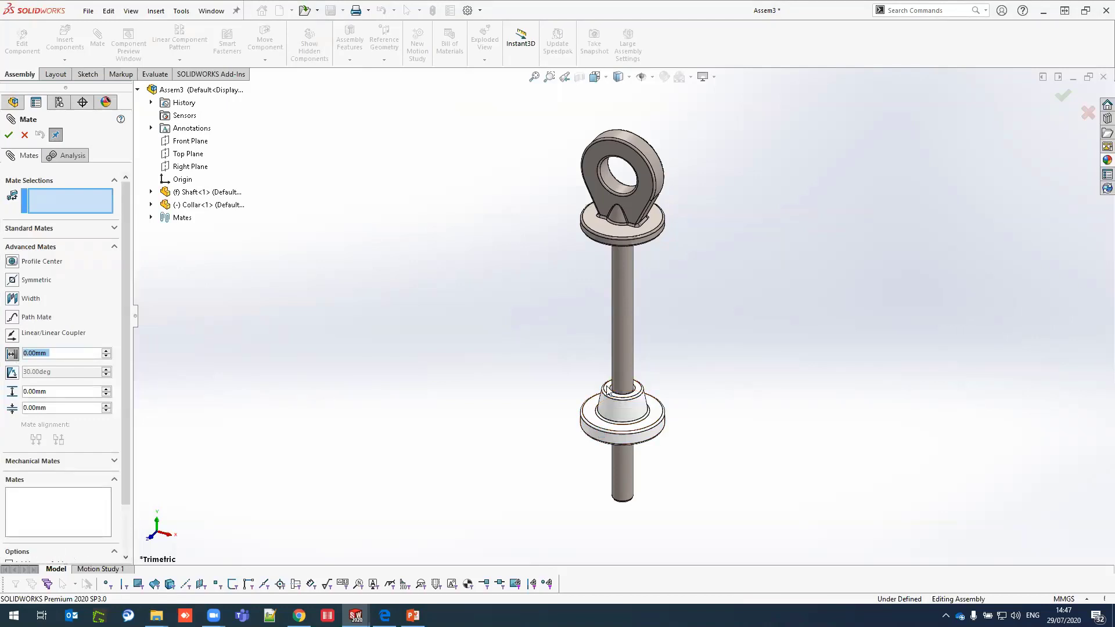
pyautogui.click(510, 395)
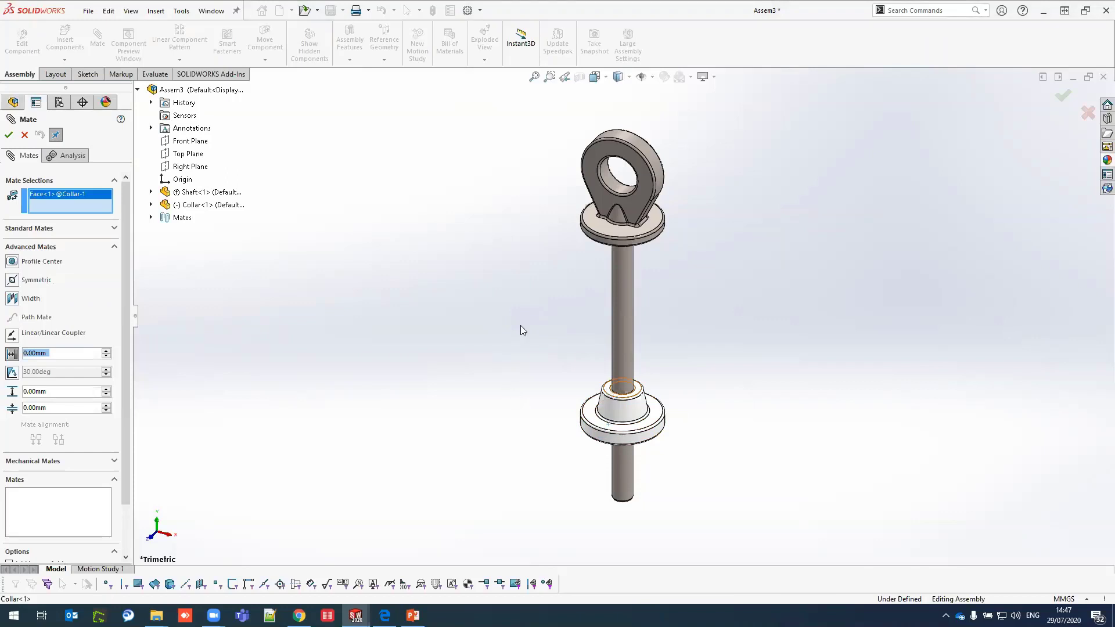
pyautogui.click(513, 229)
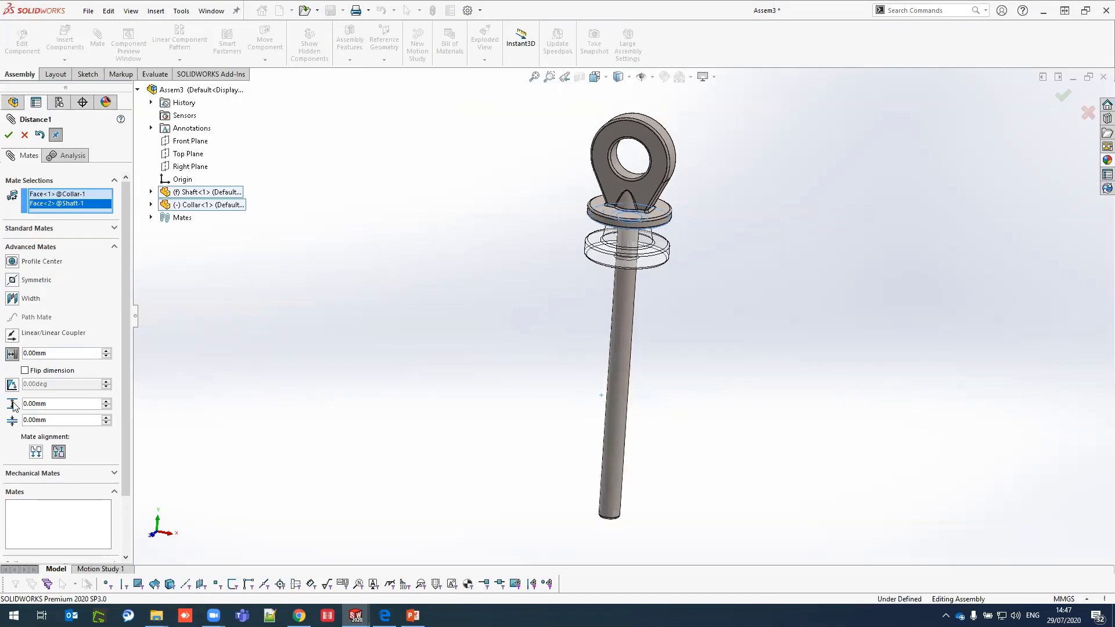
pyautogui.click(107, 401)
pyautogui.click(106, 400)
pyautogui.click(106, 401)
pyautogui.click(107, 418)
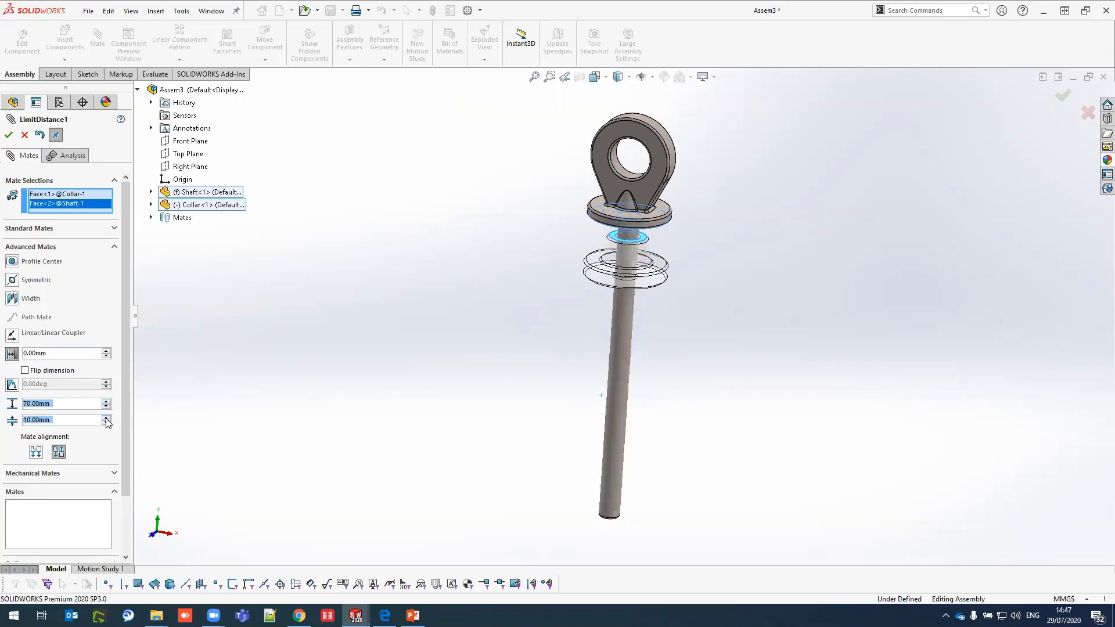
pyautogui.click(106, 418)
pyautogui.click(106, 418)
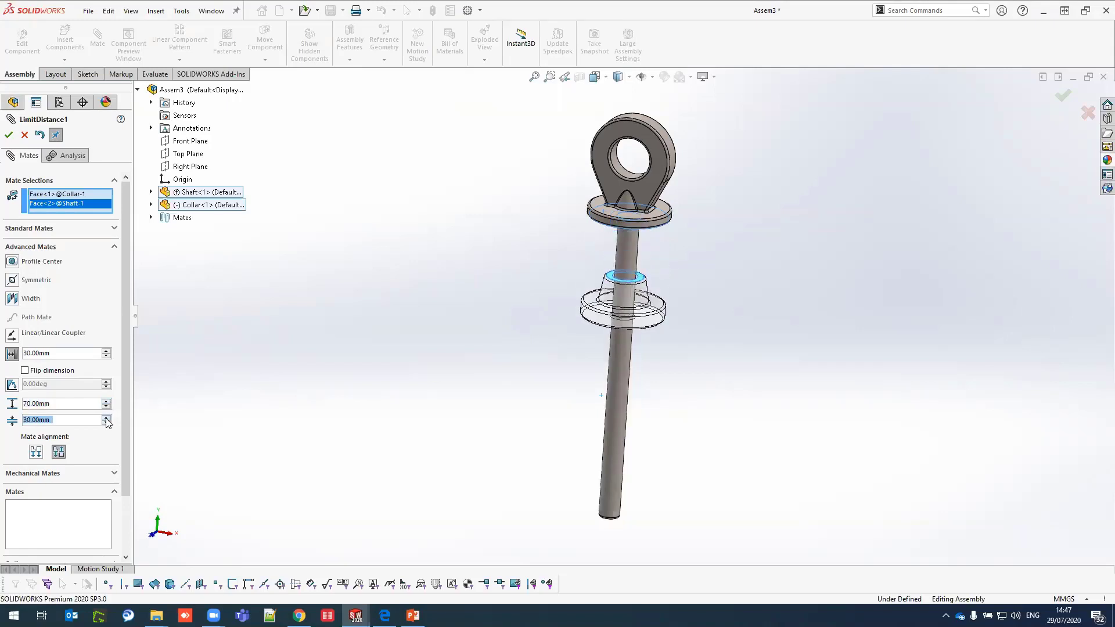
pyautogui.click(106, 418)
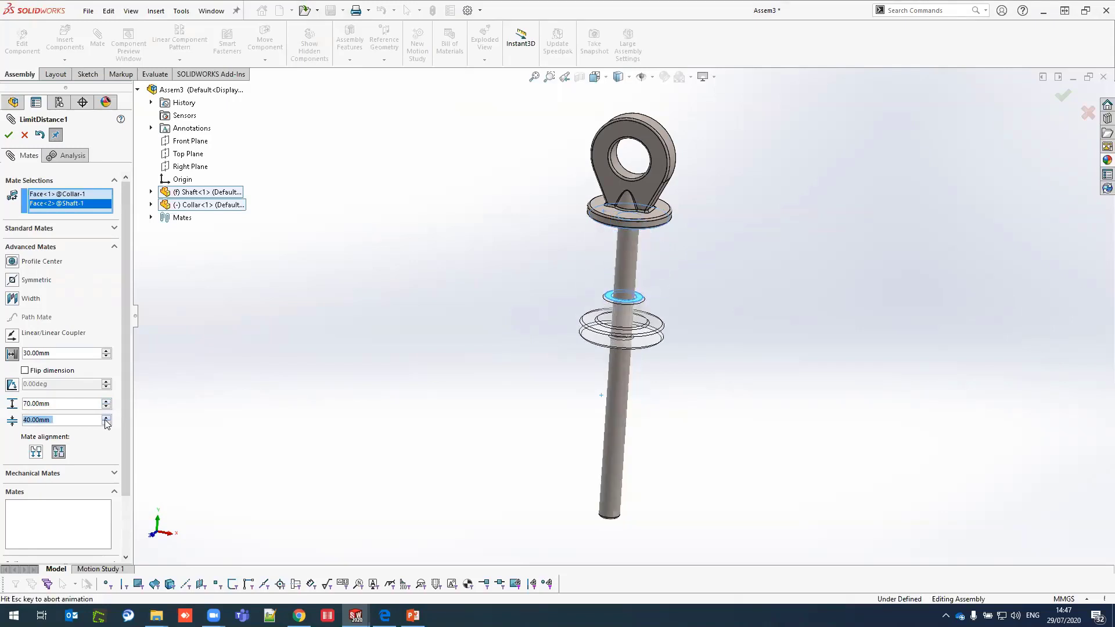
pyautogui.click(107, 419)
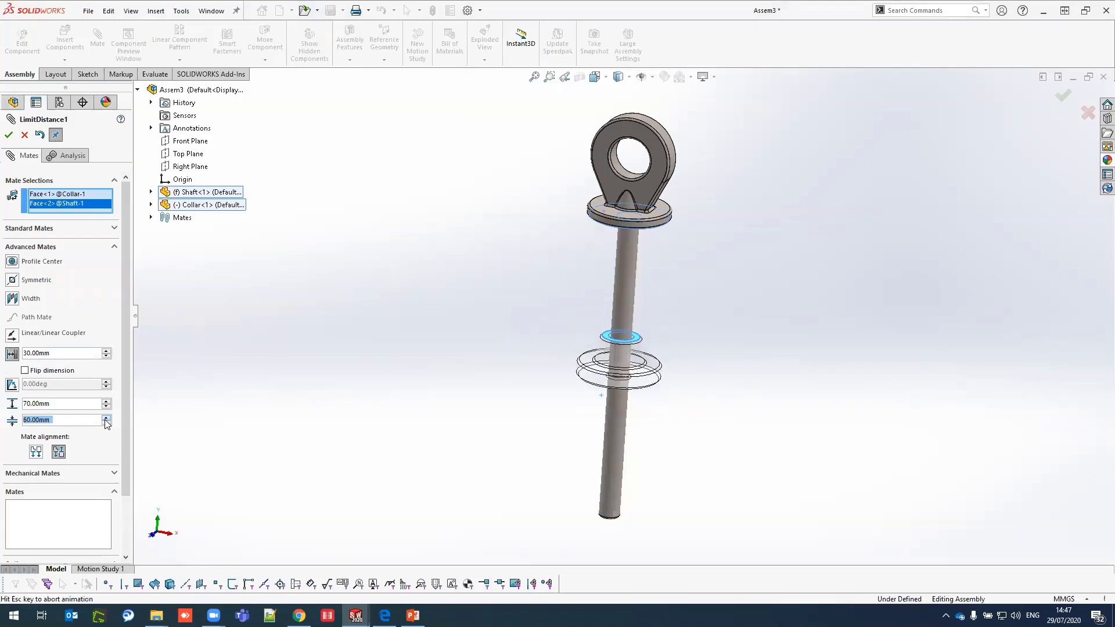
pyautogui.click(106, 418)
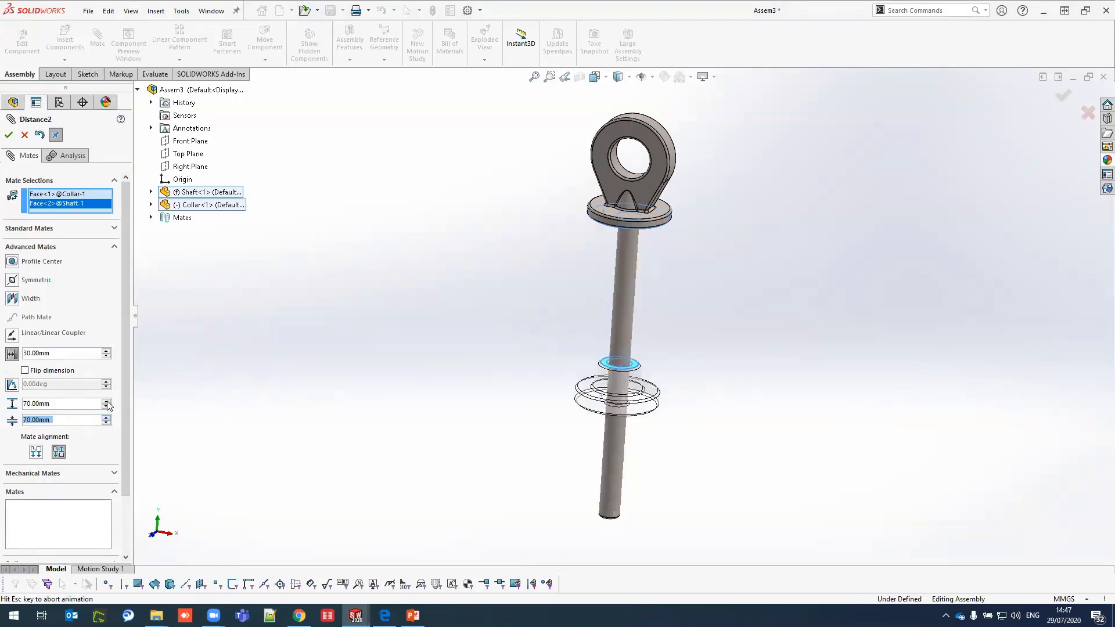
pyautogui.click(107, 405)
pyautogui.click(107, 405)
pyautogui.click(106, 405)
pyautogui.click(107, 406)
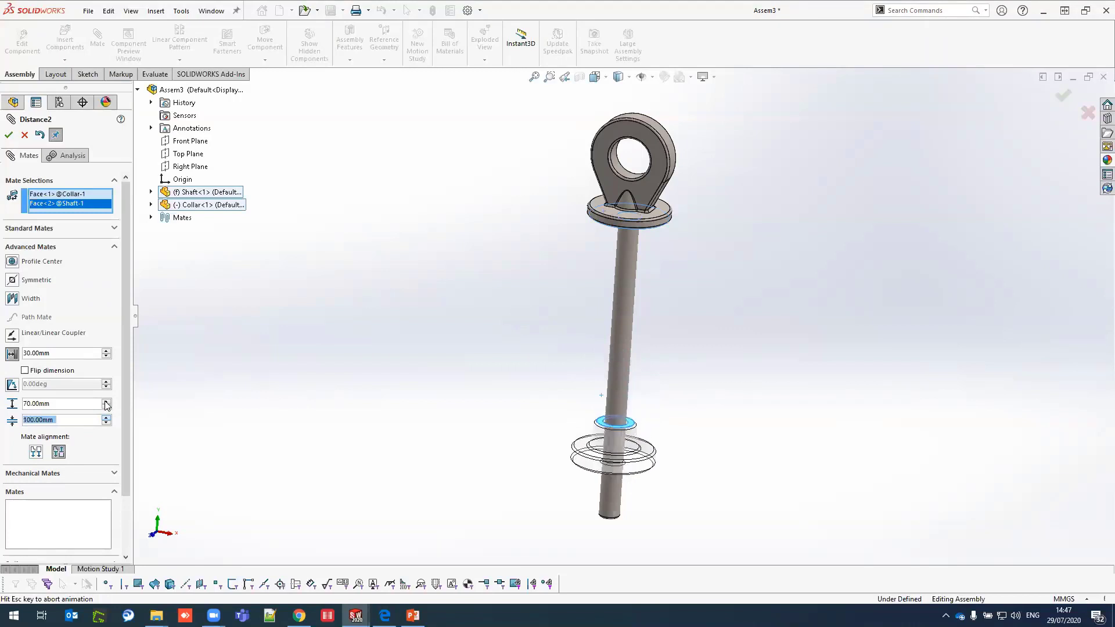
pyautogui.click(107, 406)
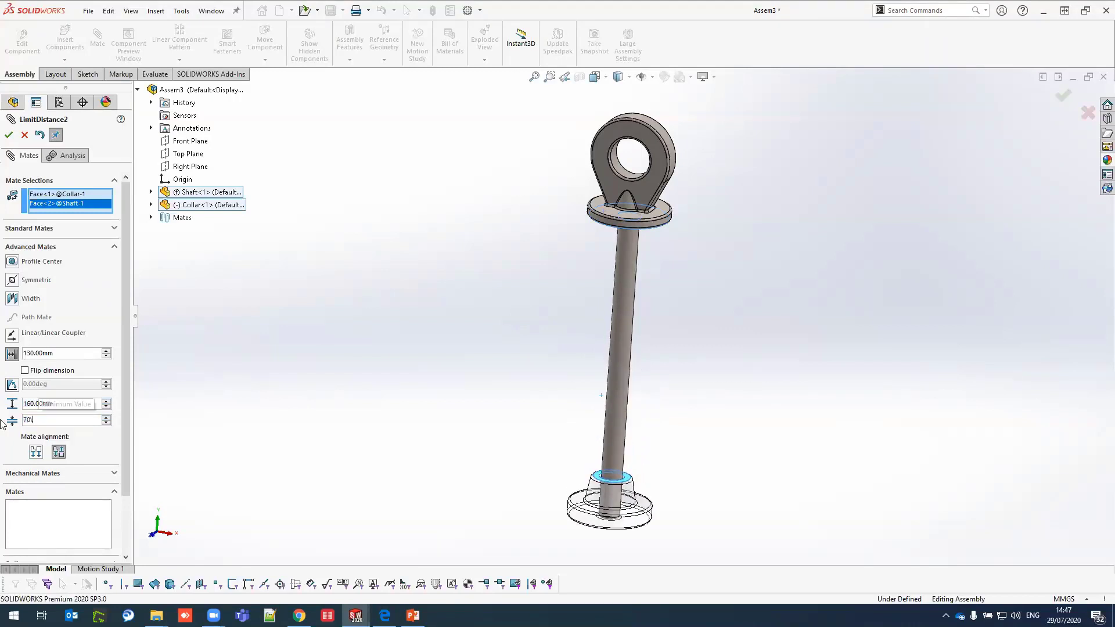
# Step: Set the limit distance to 70 mm minimum and 120 mm maximum, and apply it
pyautogui.write('70')
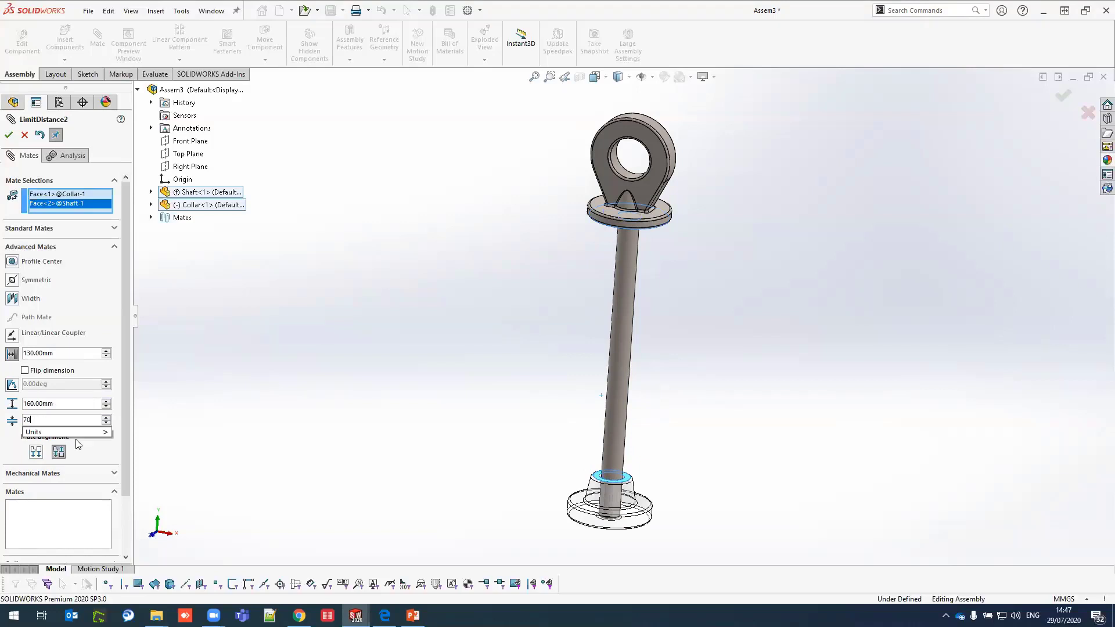
pyautogui.press('Return')
pyautogui.doubleClick(68, 403)
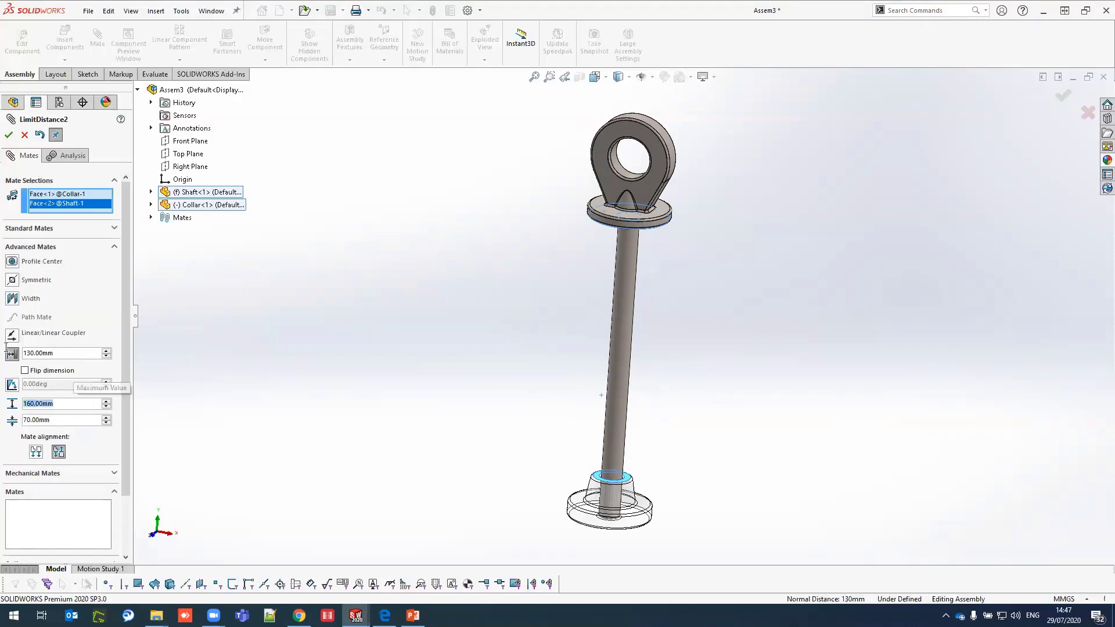
pyautogui.write('120')
pyautogui.press('Return')
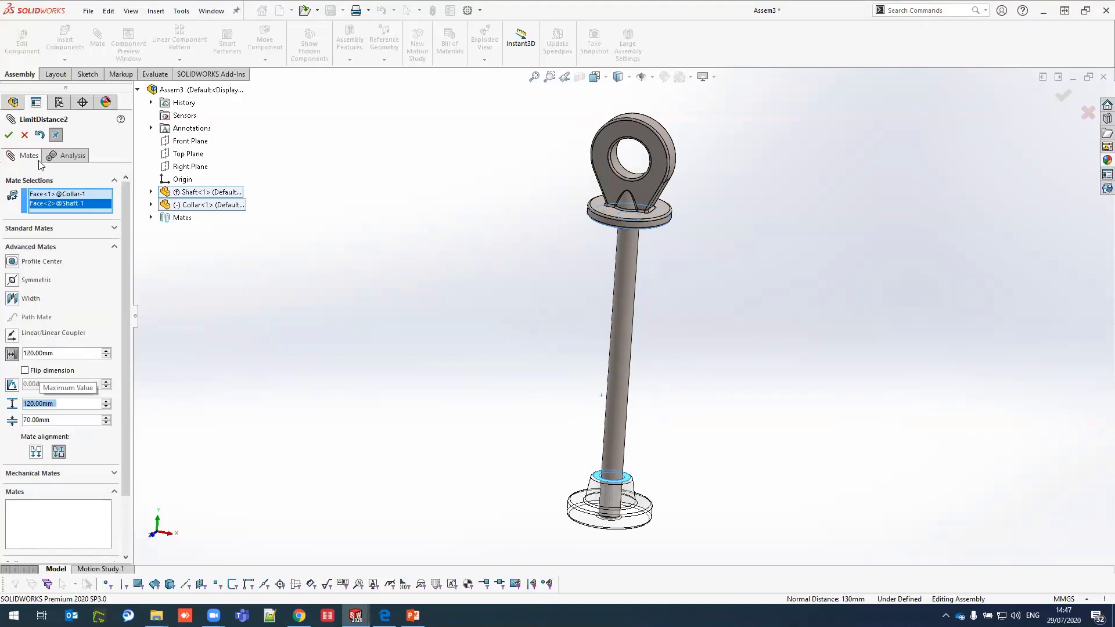
pyautogui.click(8, 135)
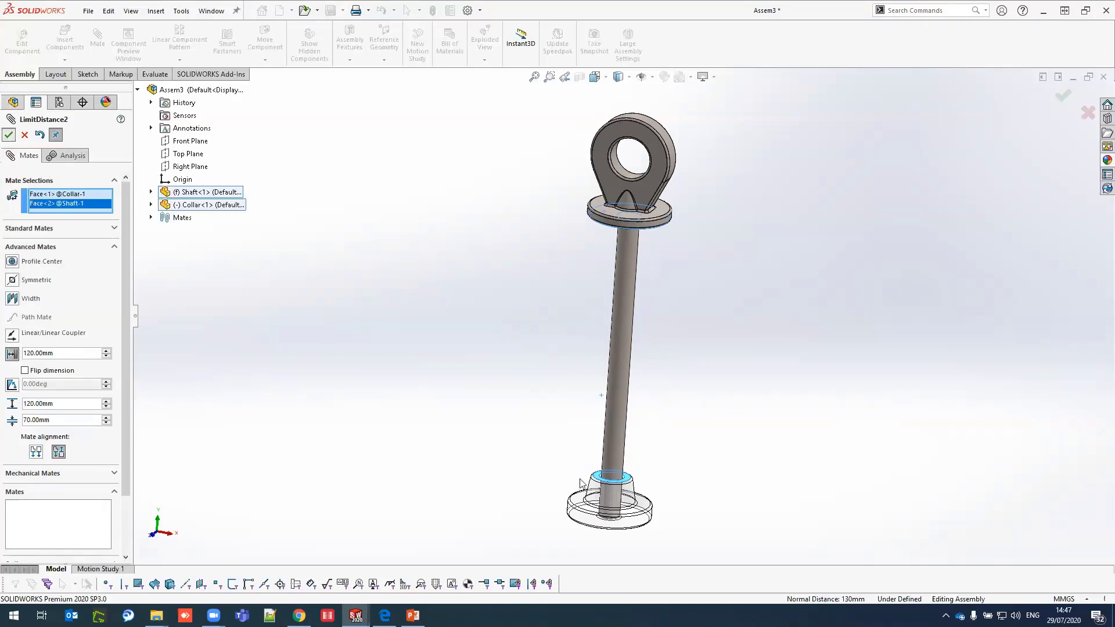
pyautogui.click(24, 134)
# Step: Drag the collar up the shaft to test its travel, then cancel a new mate
pyautogui.moveTo(599, 497); pyautogui.dragTo(614, 296)
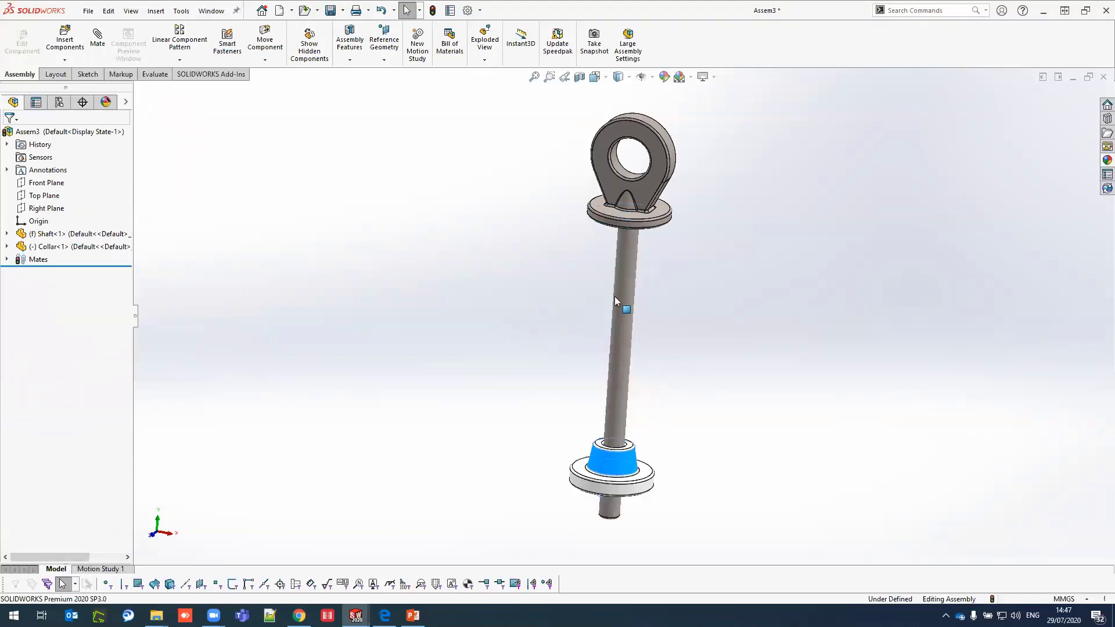
pyautogui.click(630, 473)
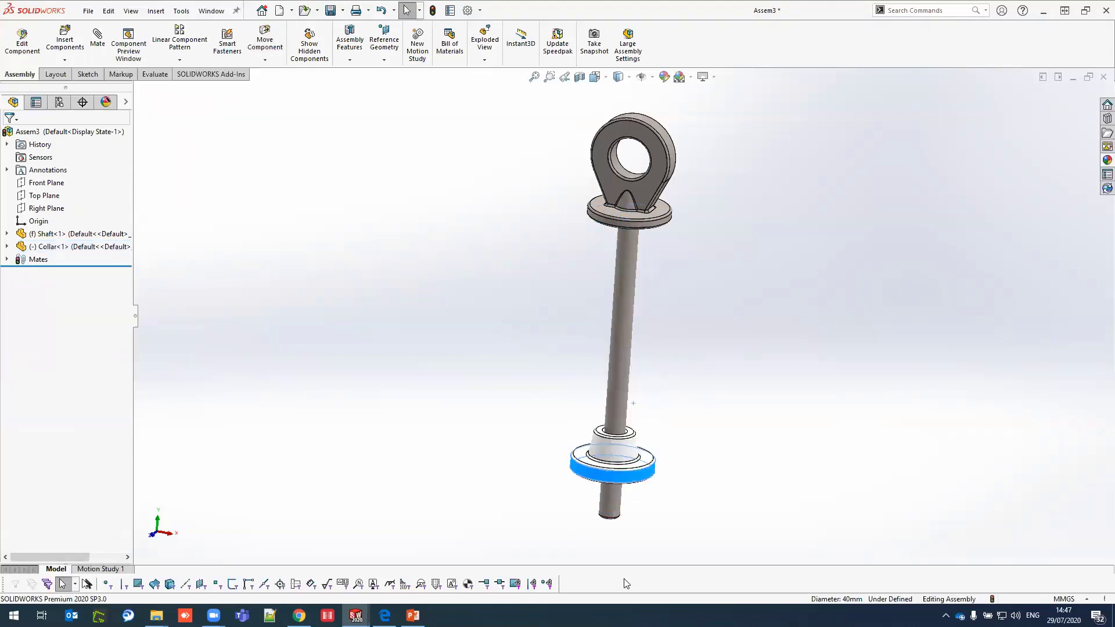
pyautogui.click(366, 391)
pyautogui.click(98, 40)
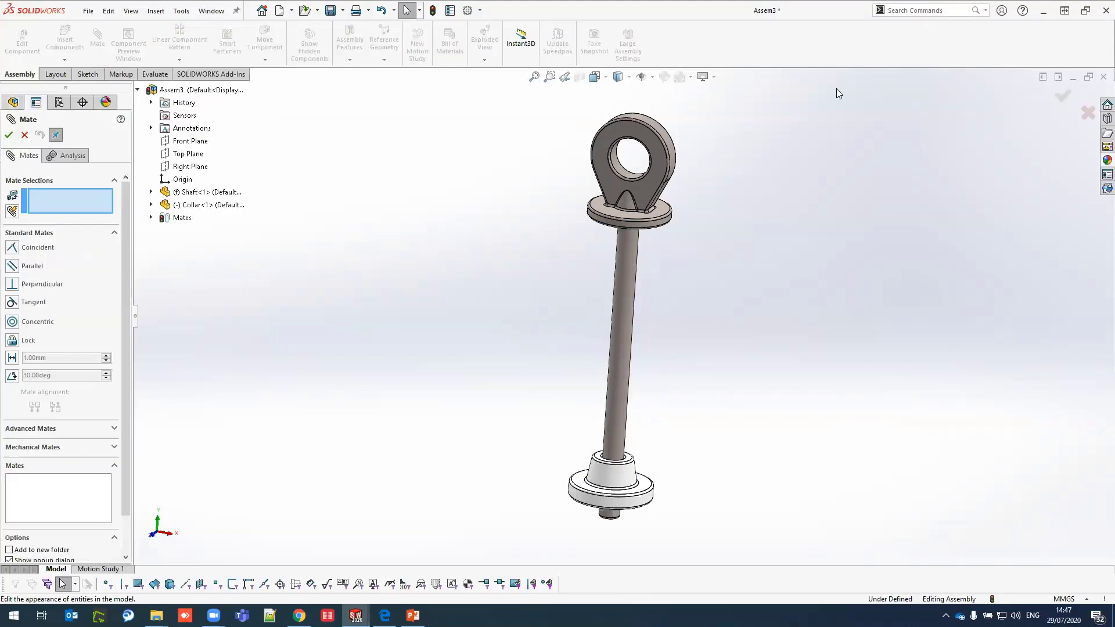
pyautogui.click(28, 138)
# Step: Insert Simple Spring Pre into Assem3 and mate its Axis1 concentric with the Shaft
pyautogui.click(72, 41)
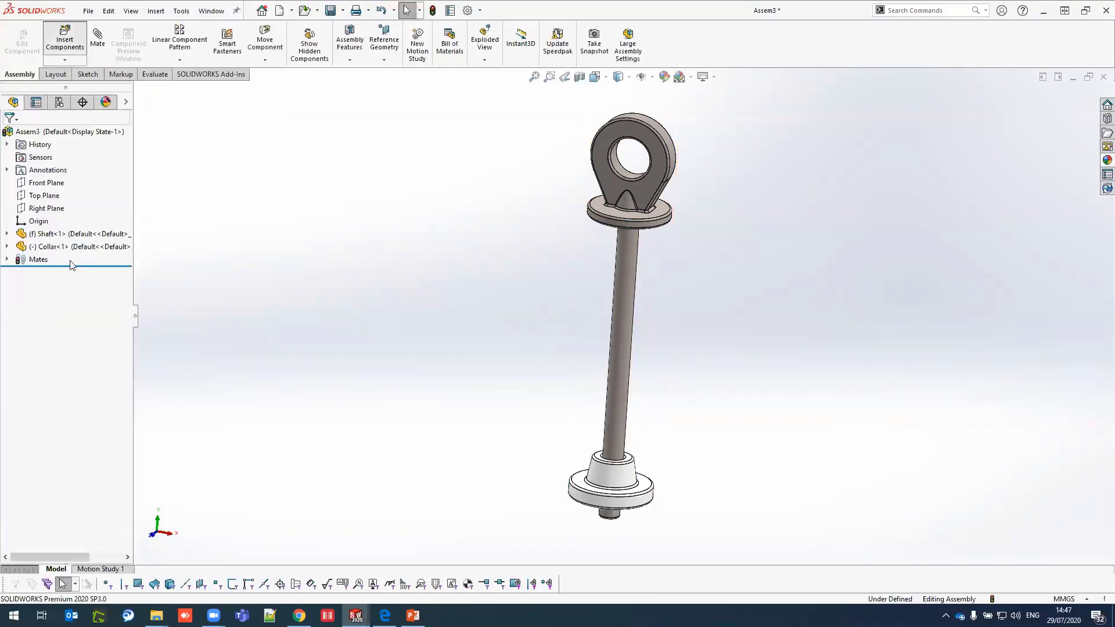
pyautogui.click(58, 288)
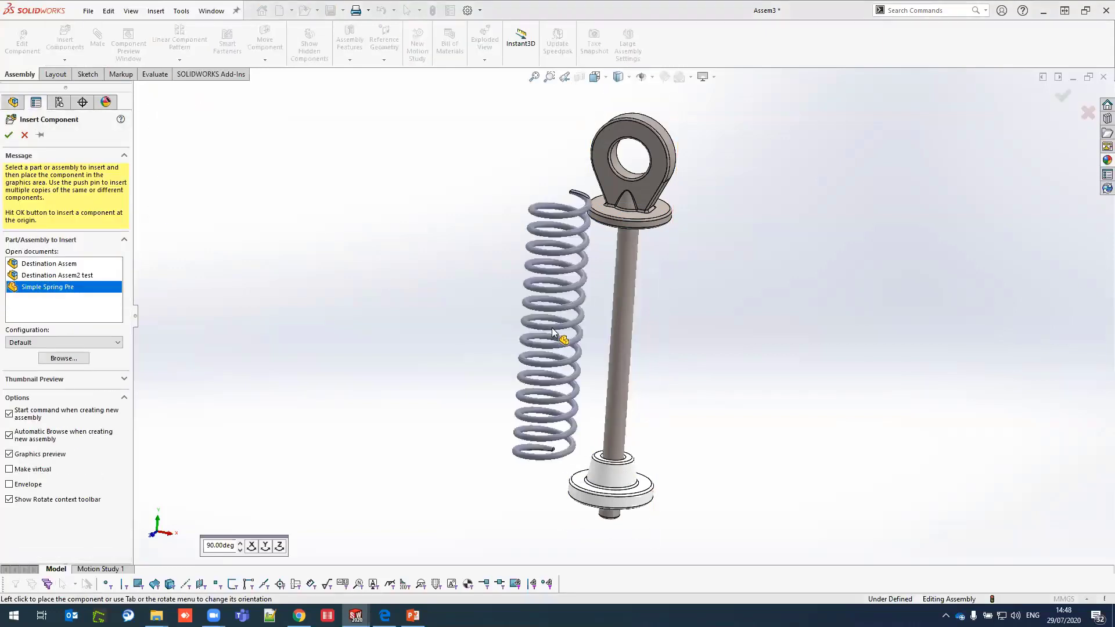
pyautogui.click(495, 356)
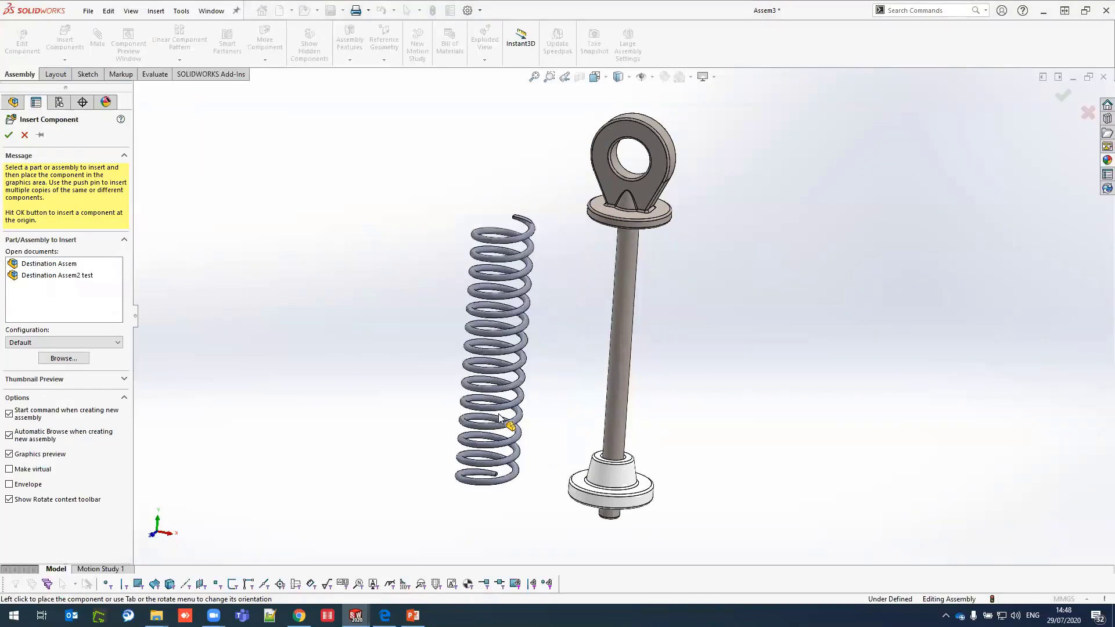
pyautogui.click(83, 261)
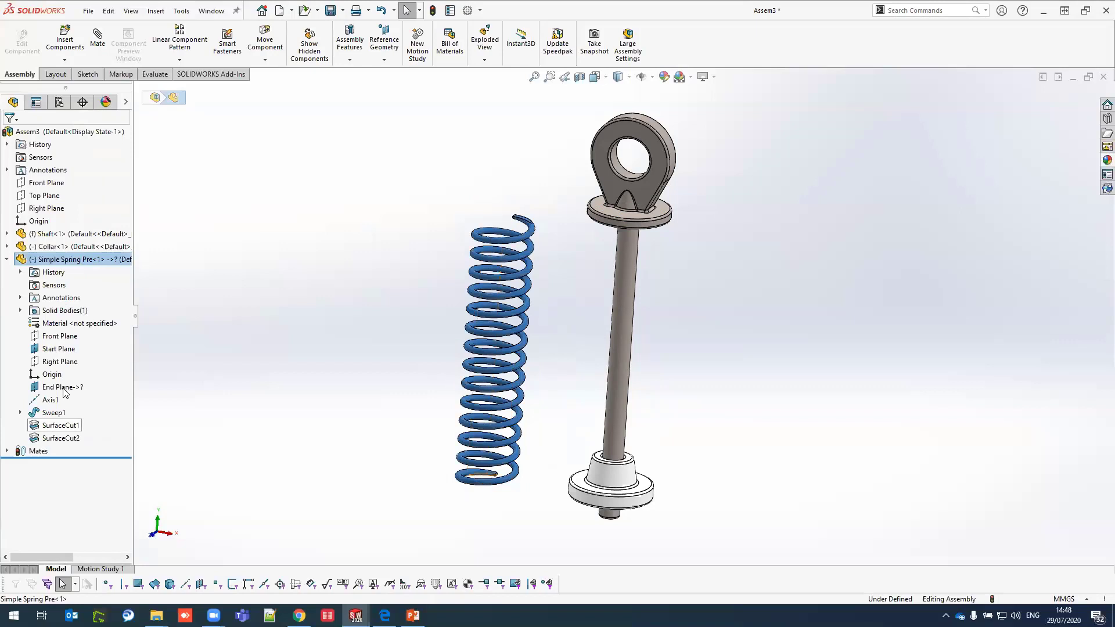
pyautogui.click(657, 371)
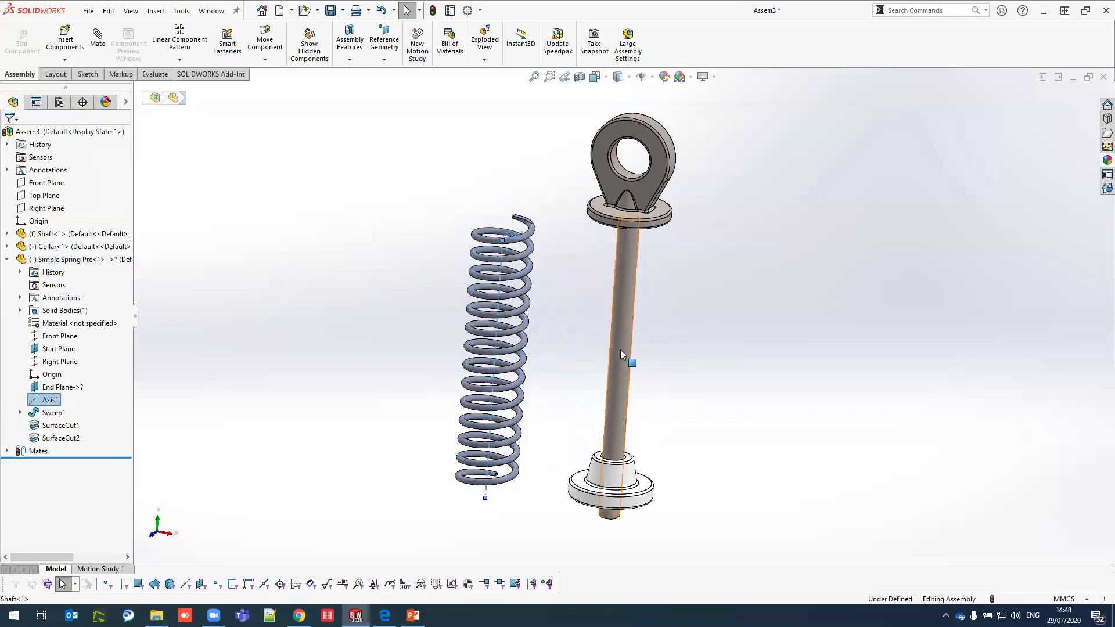
pyautogui.click(621, 350)
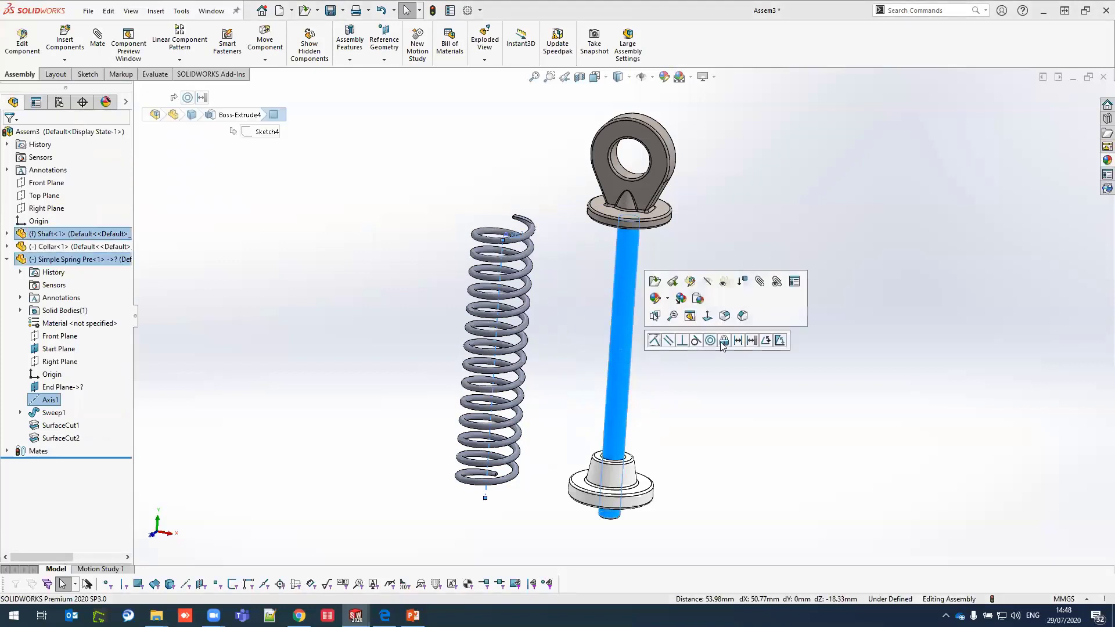
pyautogui.click(711, 341)
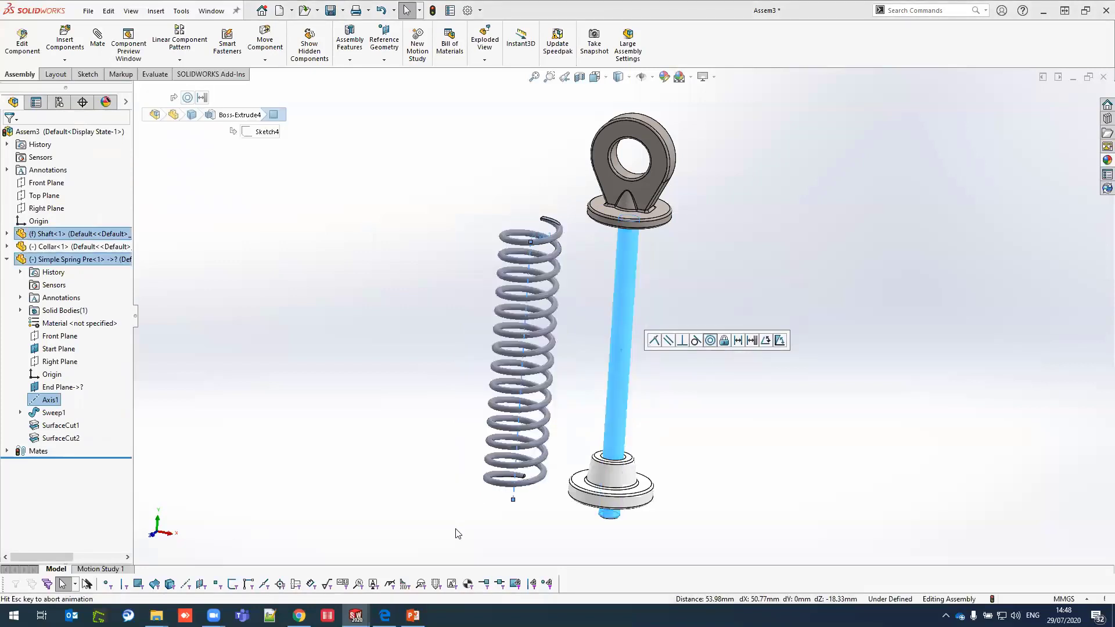
pyautogui.press('Return')
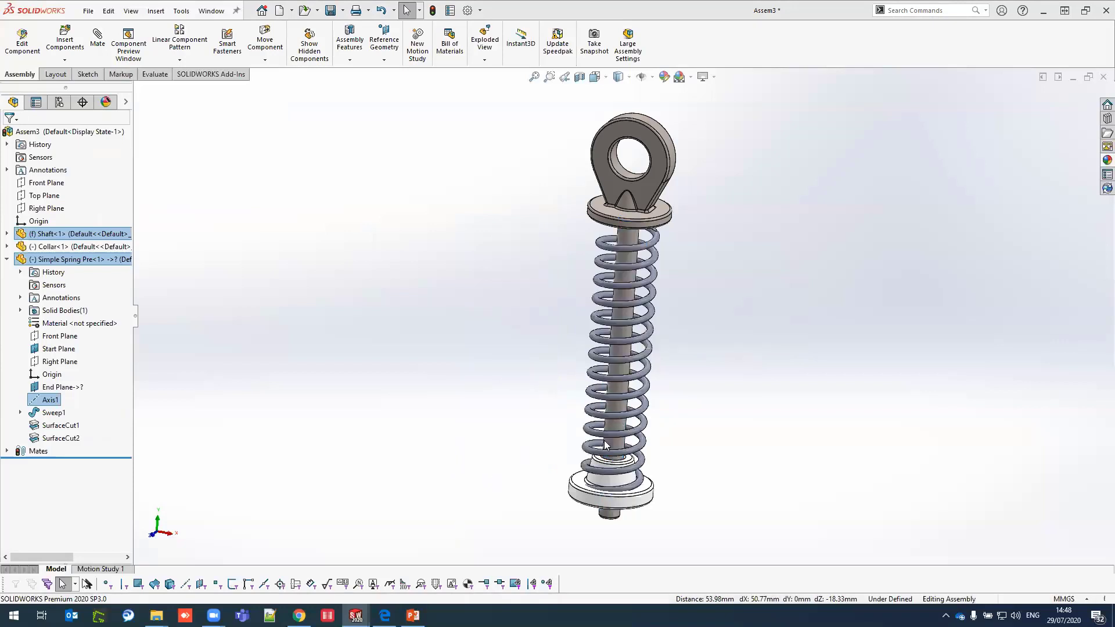
pyautogui.moveTo(604, 440); pyautogui.dragTo(613, 478, button='middle')
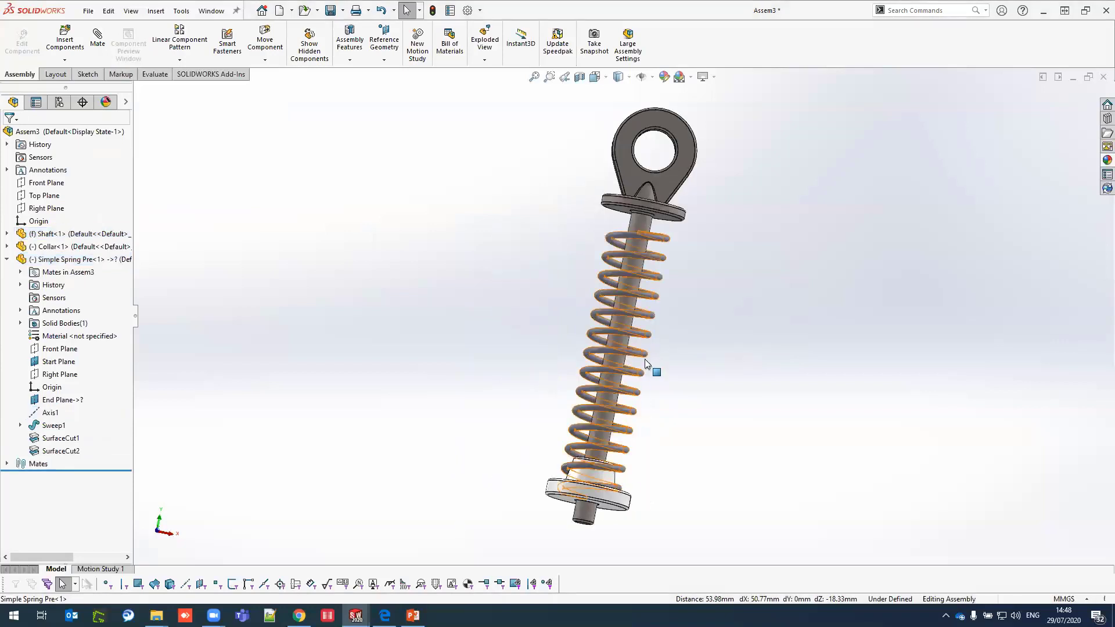
# Step: Rebuild the assembly and drag the spring up the shaft, off the collar
pyautogui.click(590, 464)
pyautogui.scroll(-2, 590, 464)
pyautogui.scroll(-2, 583, 446)
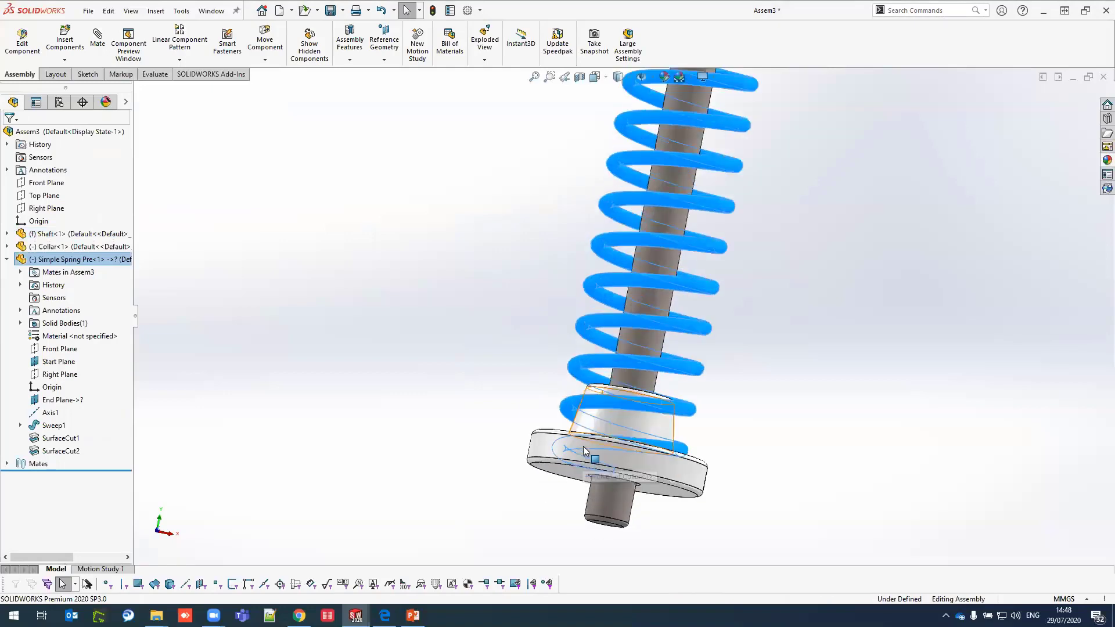
pyautogui.scroll(-2, 584, 446)
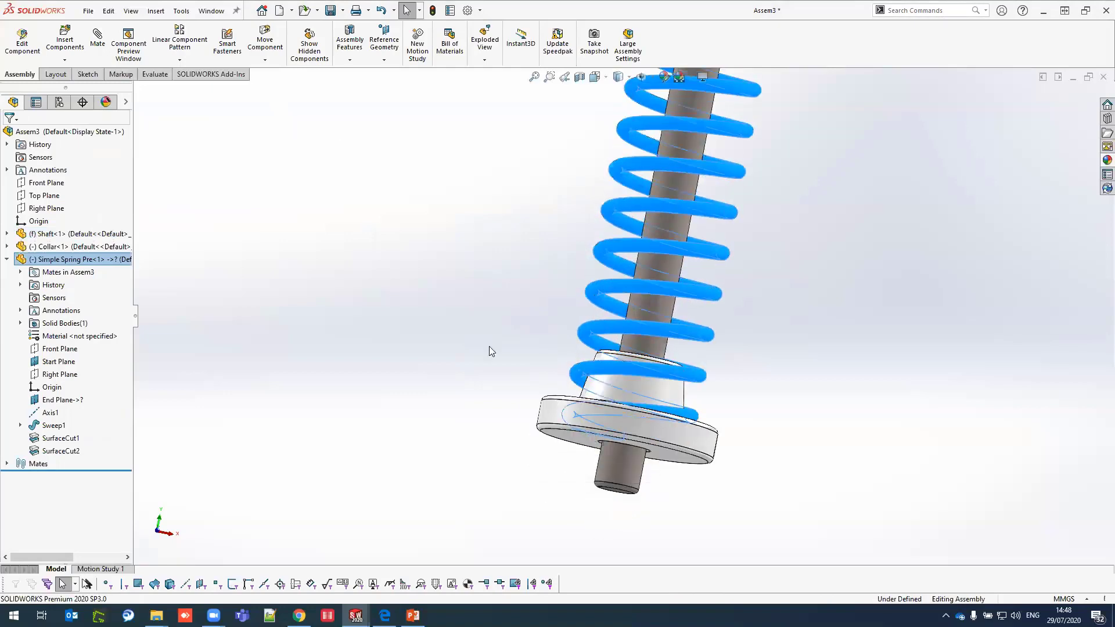
pyautogui.moveTo(489, 346); pyautogui.dragTo(487, 438, button='middle')
pyautogui.press('Escape')
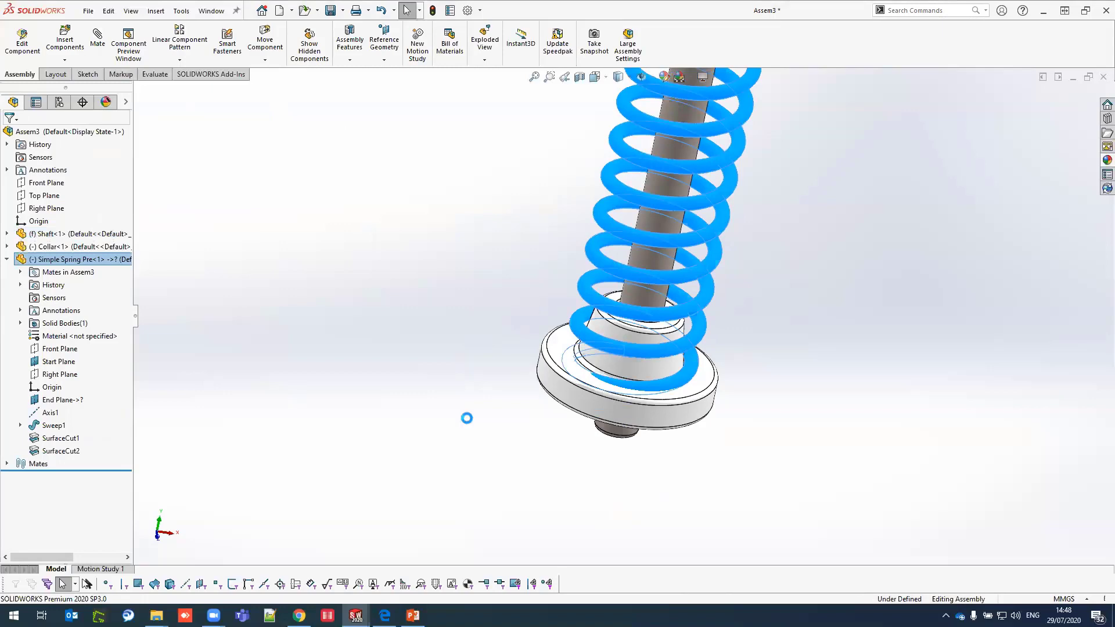
pyautogui.hotkey('ctrl', 'b')
pyautogui.click(478, 312)
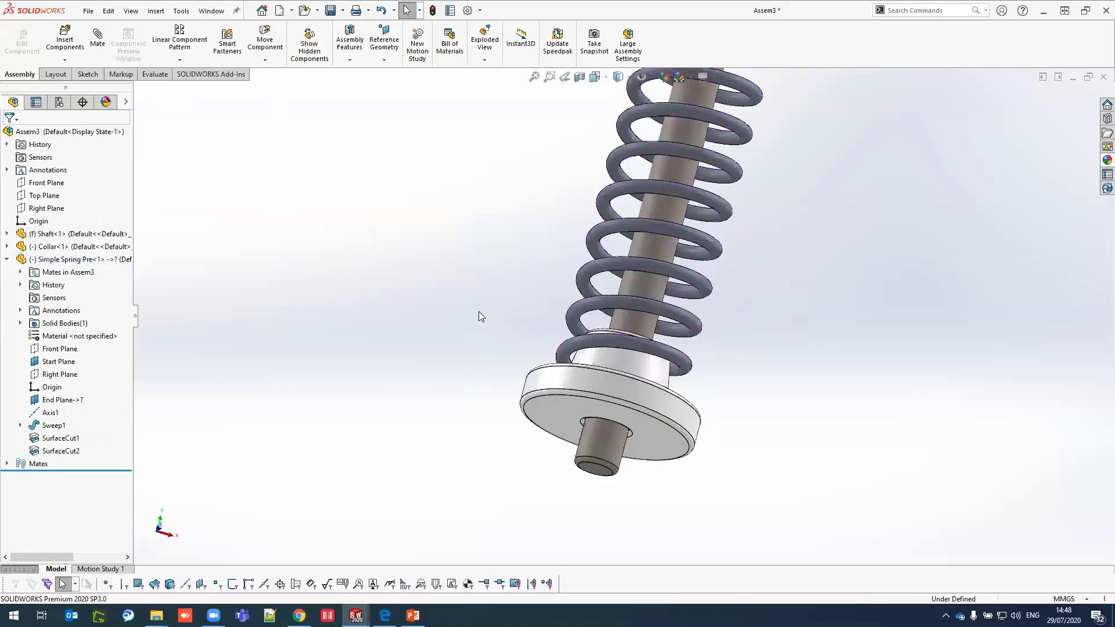
pyautogui.moveTo(572, 386)
pyautogui.mouseDown(button='middle')
pyautogui.moveTo(731, 375)
pyautogui.moveTo(719, 390)
pyautogui.mouseUp(button='middle')
pyautogui.click(722, 372)
pyautogui.moveTo(722, 371); pyautogui.dragTo(721, 277)
# Step: Mate the spring's bottom end face coincident with the collar, then zoom to fit
pyautogui.click(604, 406)
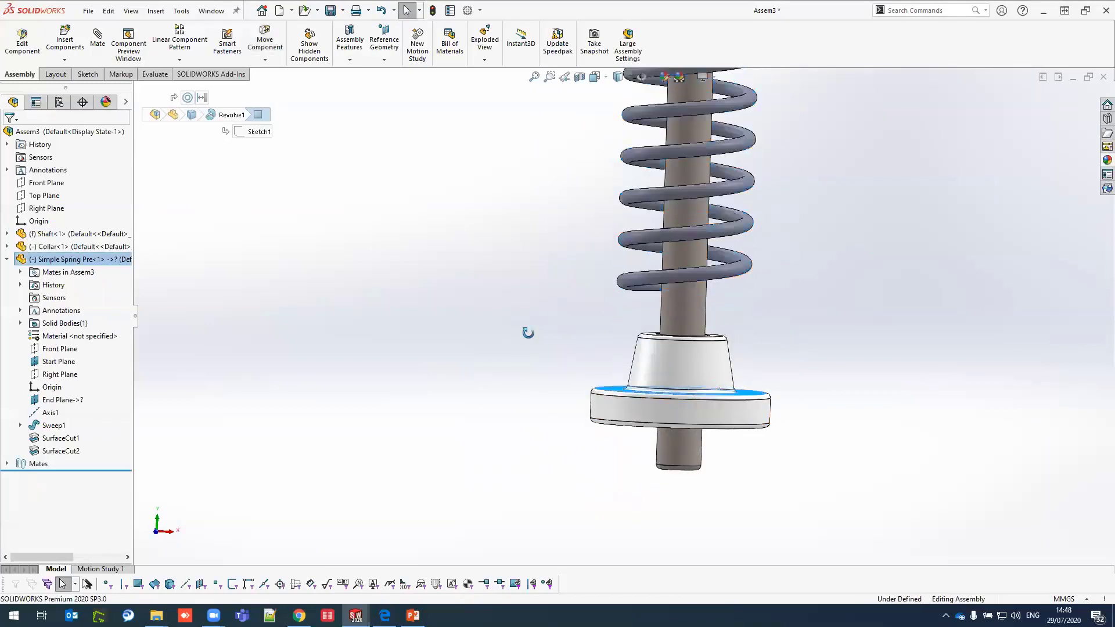
pyautogui.moveTo(550, 342); pyautogui.dragTo(563, 334, button='middle')
pyautogui.keyDown('ctrl'); pyautogui.click(601, 343); pyautogui.keyUp('ctrl')
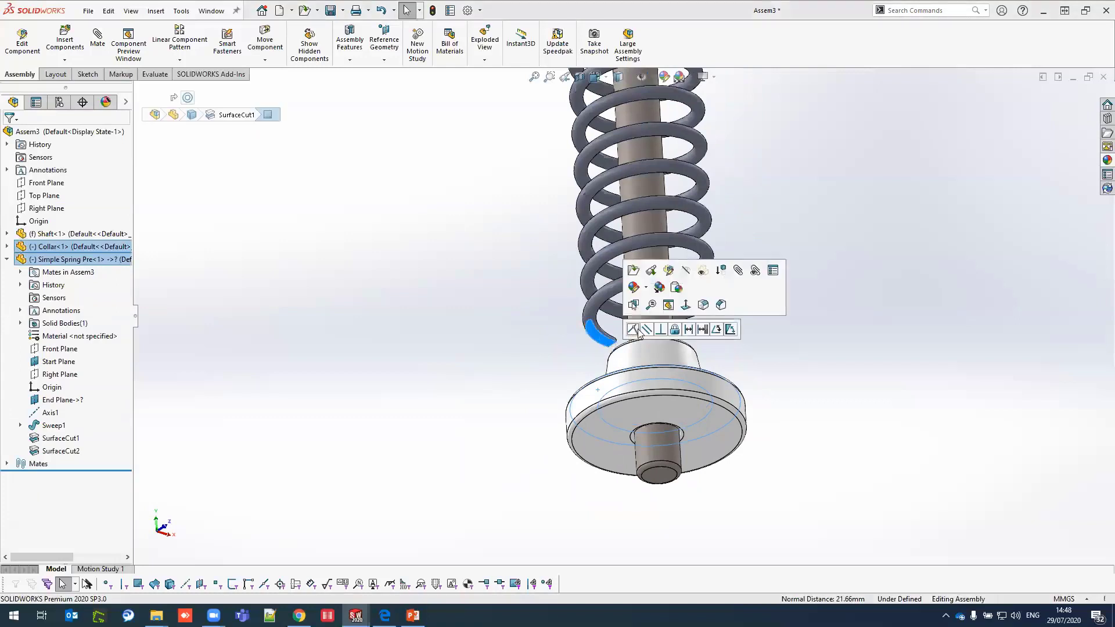
pyautogui.click(639, 327)
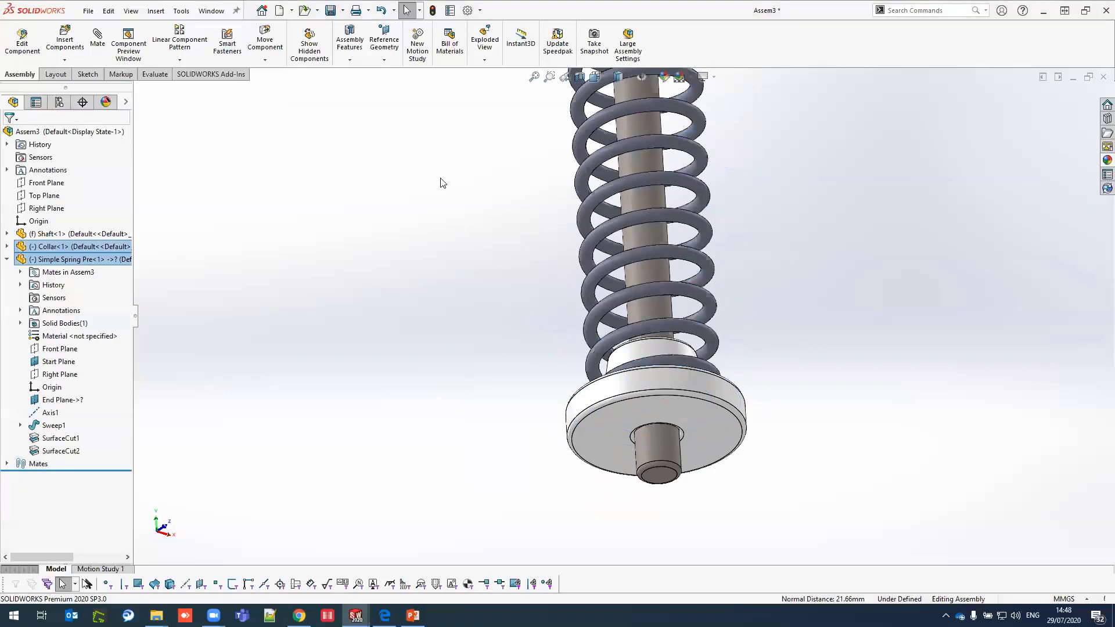
pyautogui.click(441, 219)
pyautogui.press('f')
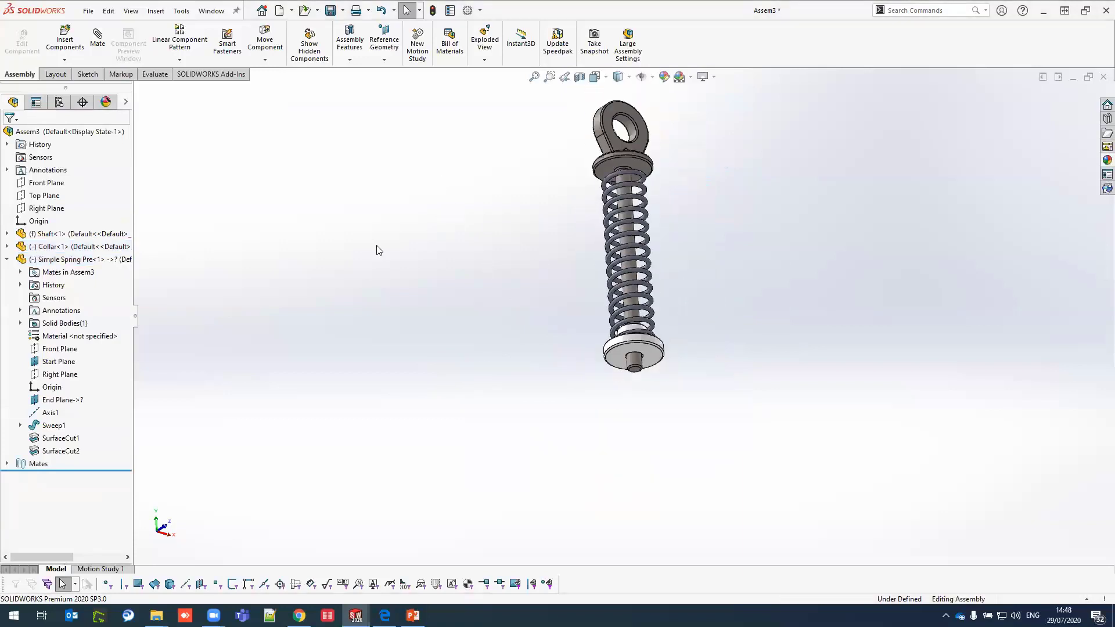
pyautogui.moveTo(379, 250); pyautogui.dragTo(139, 313, button='middle')
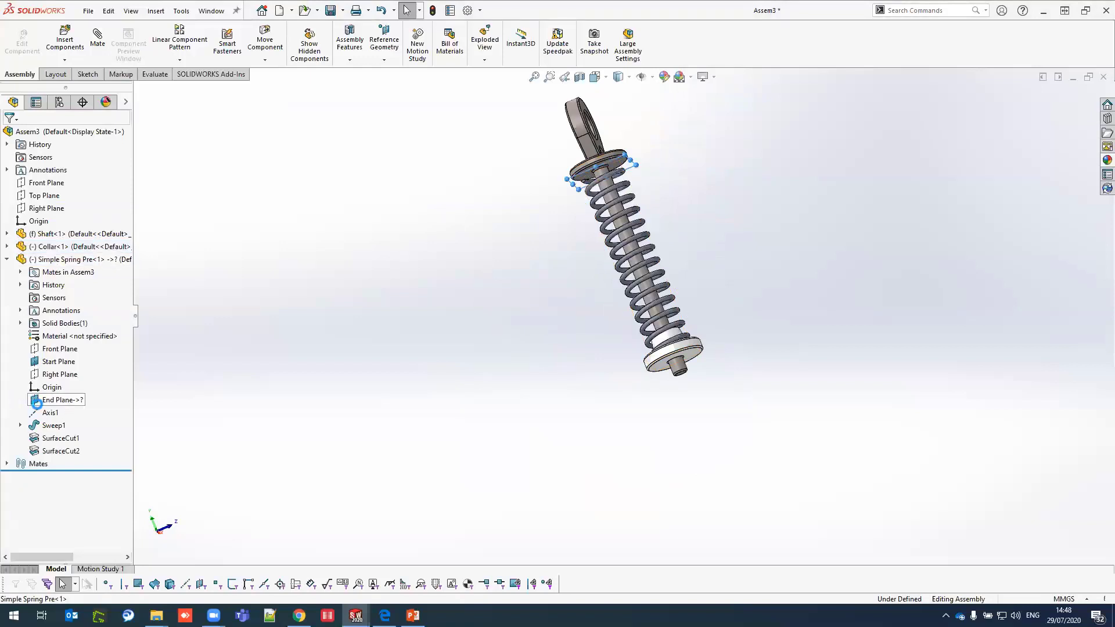
# Step: Make Simple Spring Pre<1> flexible, attaching its End Plane to the plate face below the eye
pyautogui.click(42, 401)
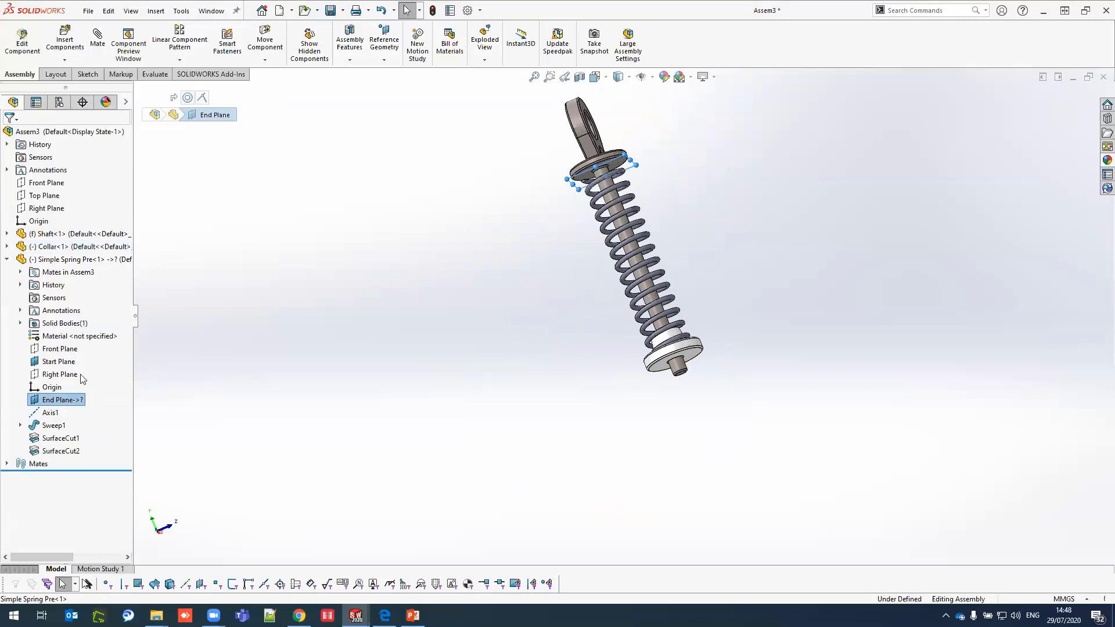
pyautogui.scroll(-3, 625, 183)
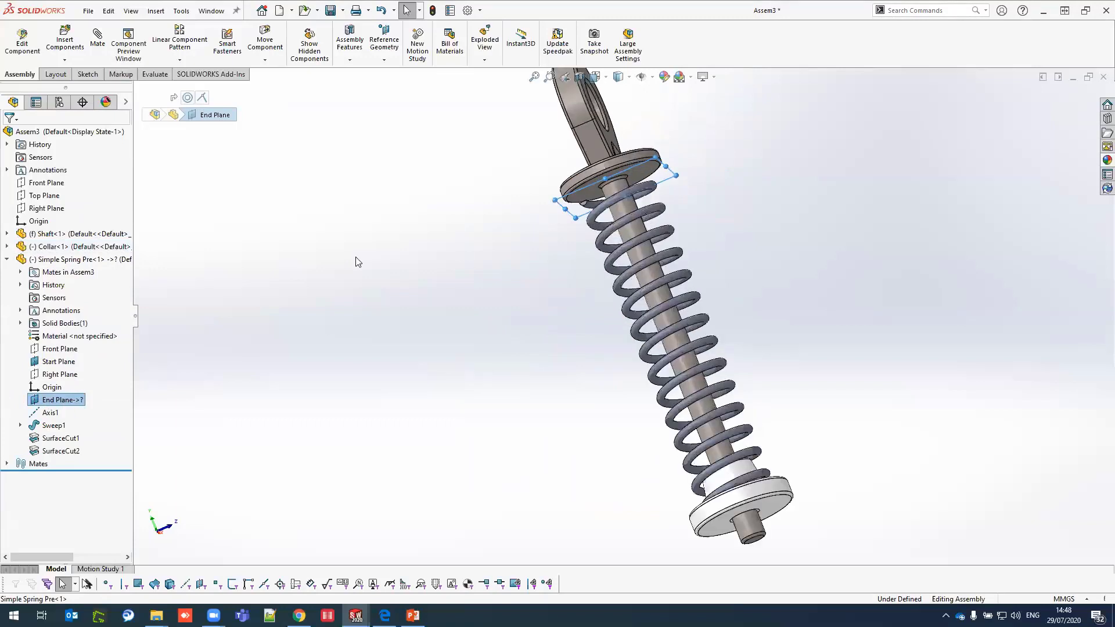
pyautogui.click(353, 250)
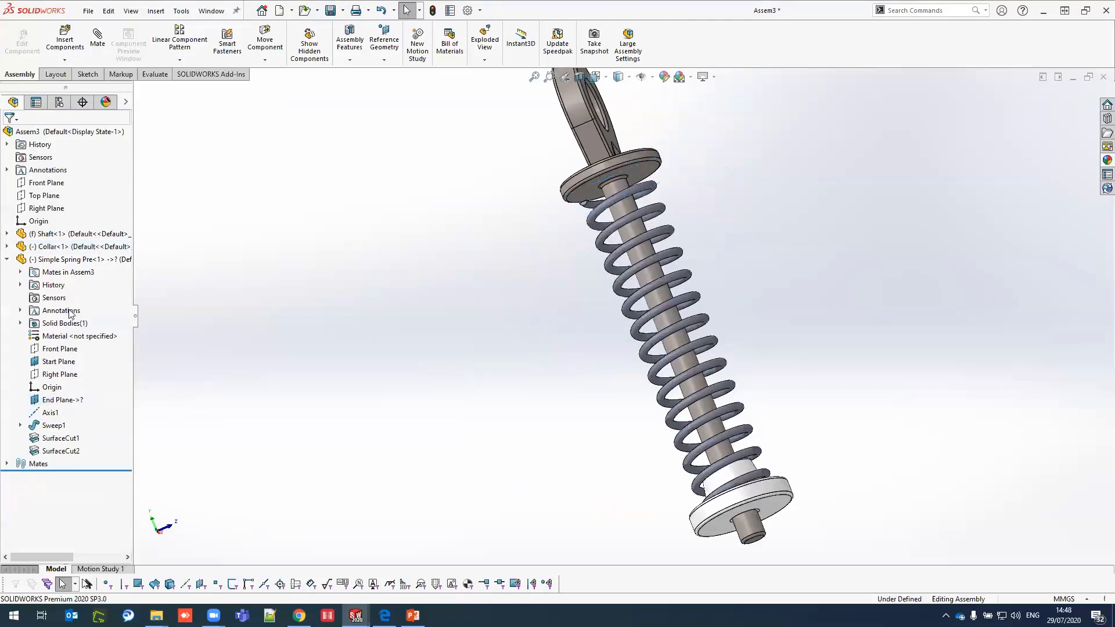
pyautogui.click(50, 261)
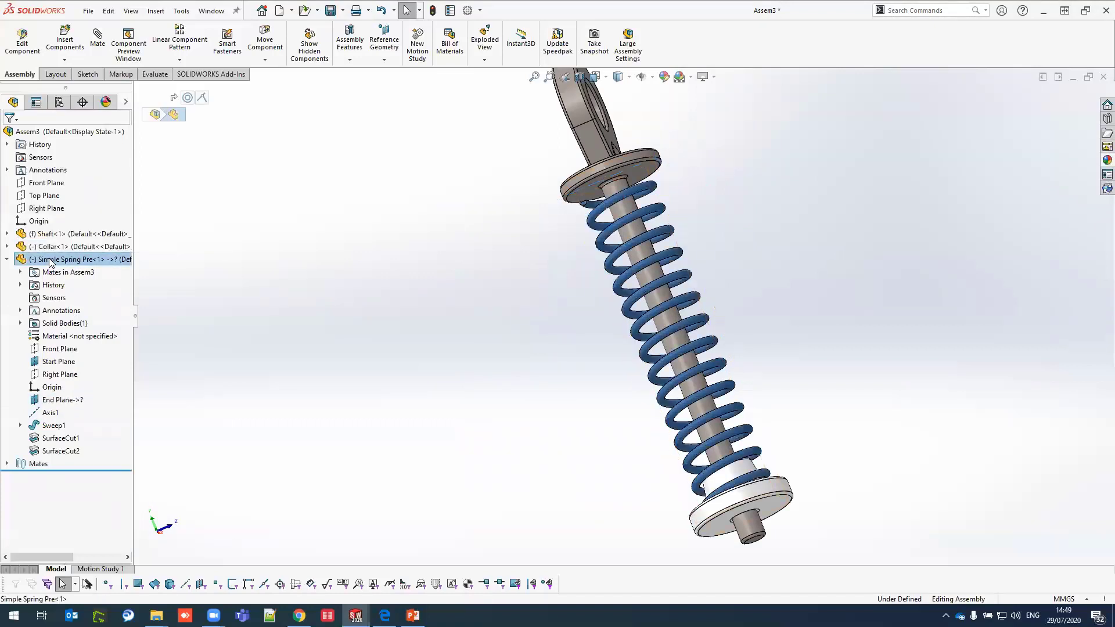
pyautogui.rightClick(66, 250)
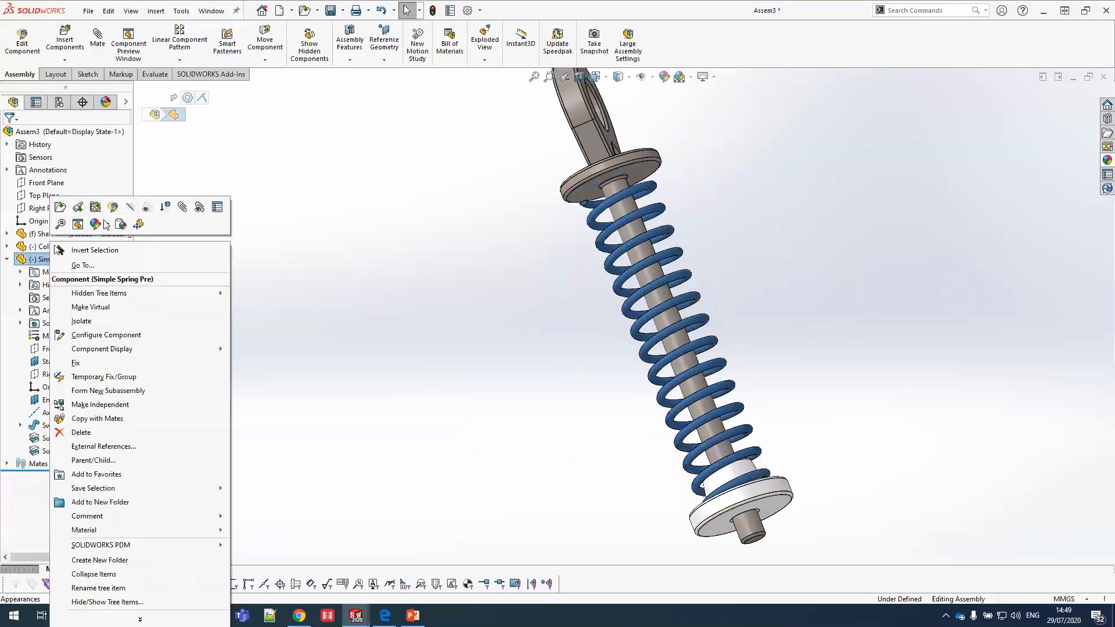
pyautogui.click(139, 226)
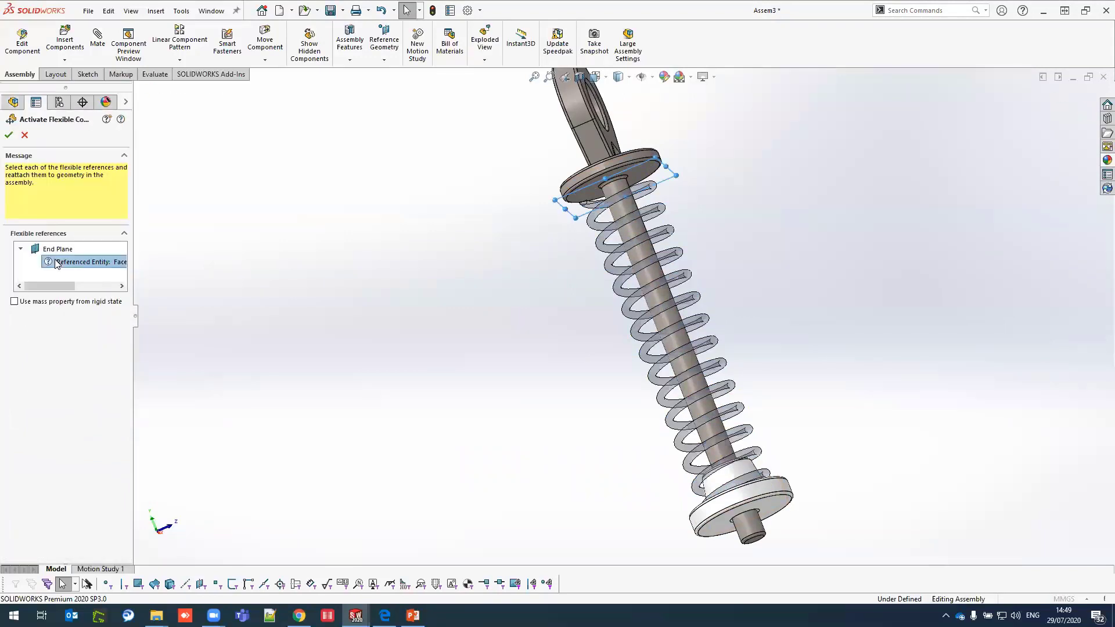
pyautogui.click(589, 187)
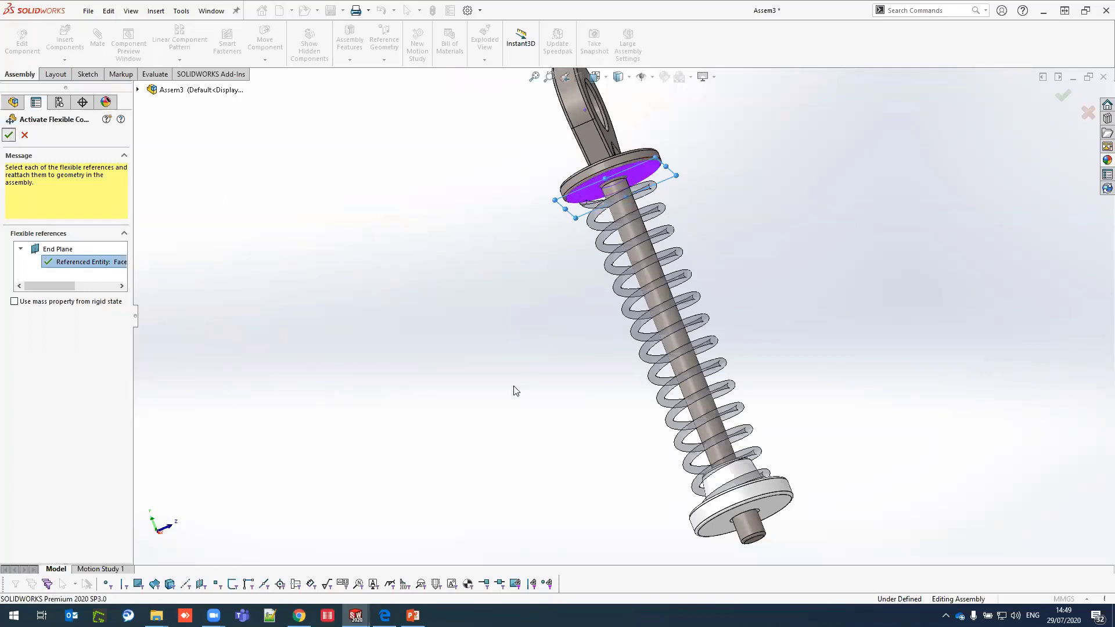
pyautogui.press('Return')
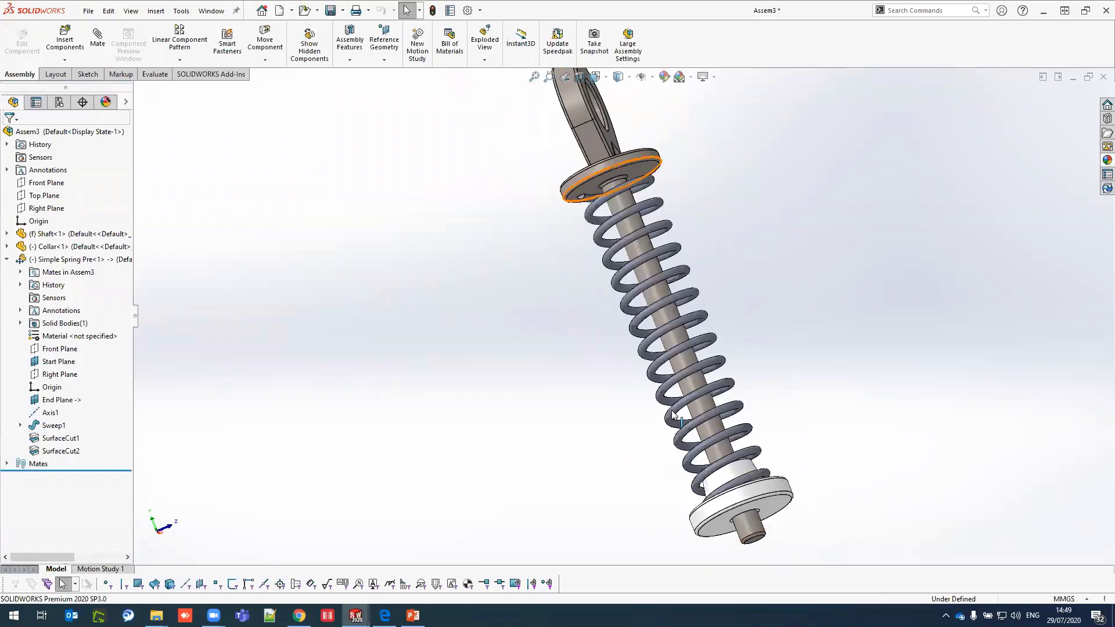
# Step: Slide the Collar up the shaft and back down so the flexible spring compresses and follows
pyautogui.click(711, 506)
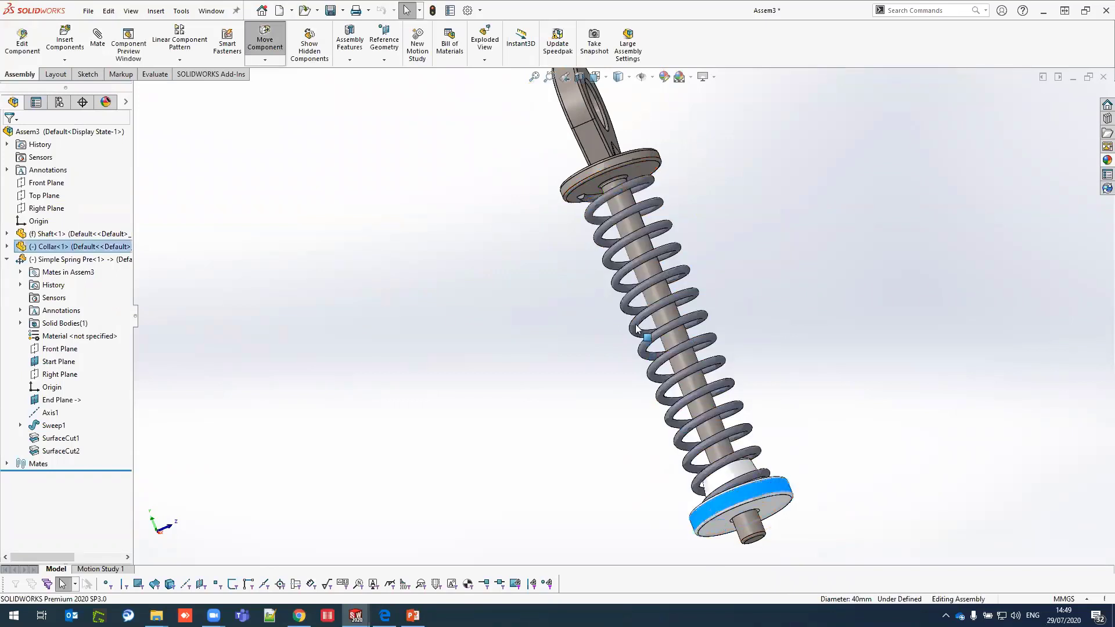
pyautogui.moveTo(636, 329); pyautogui.dragTo(585, 415)
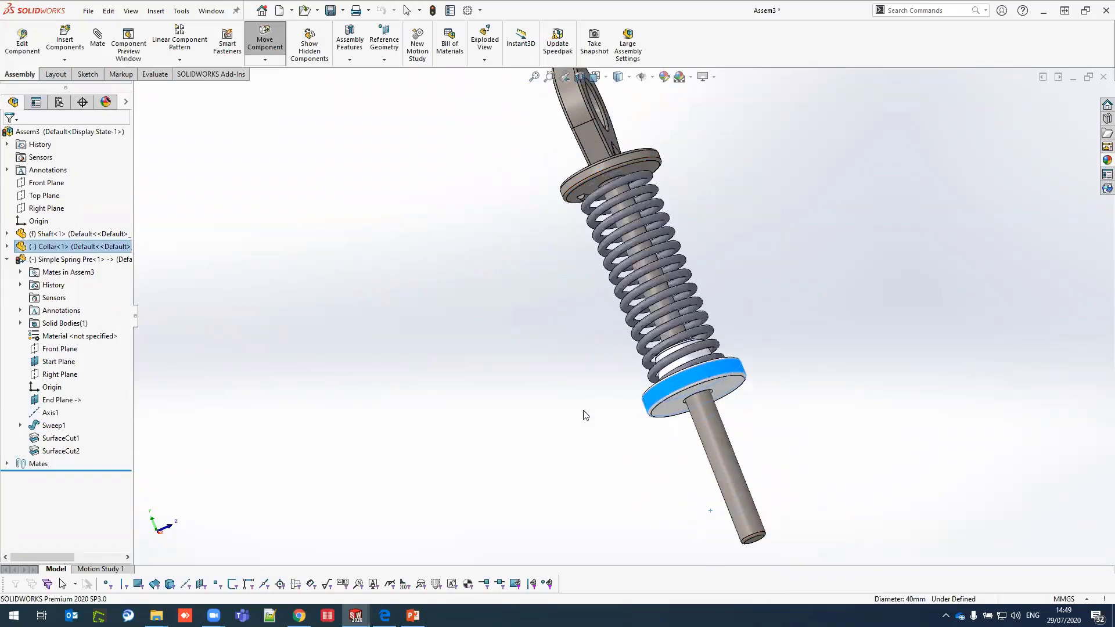
pyautogui.moveTo(688, 380); pyautogui.dragTo(745, 518)
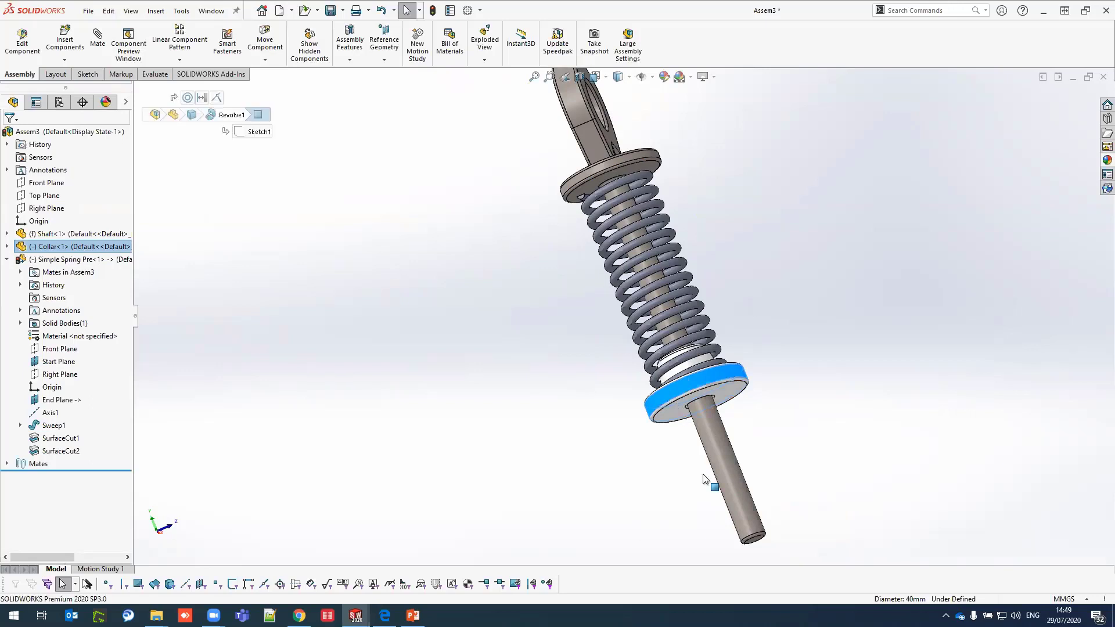
pyautogui.moveTo(669, 388); pyautogui.dragTo(686, 494)
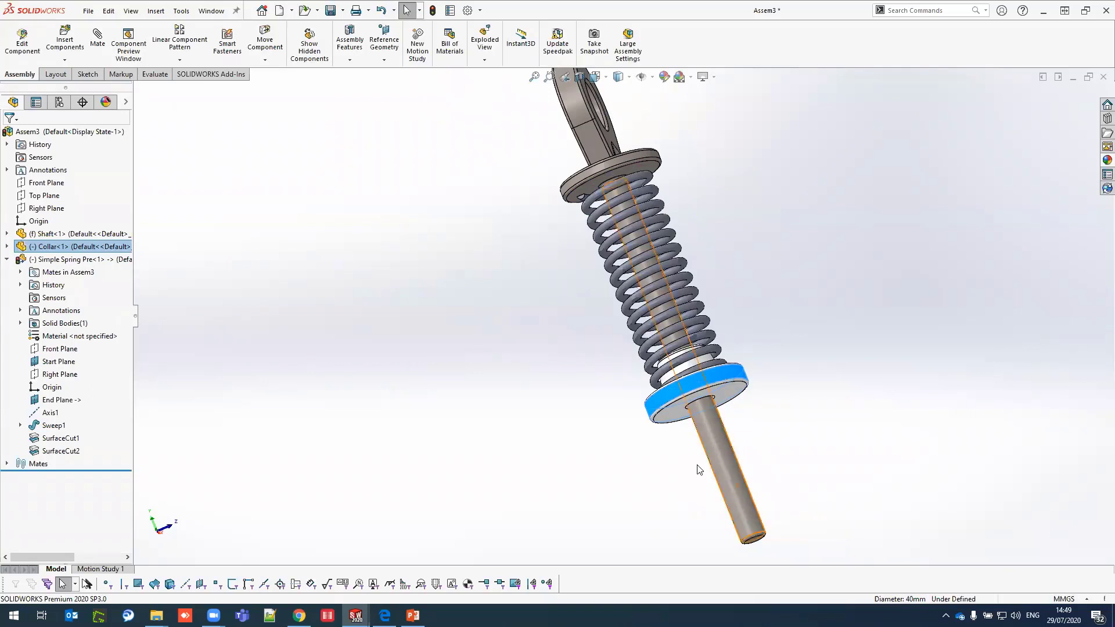
# Step: Orbit to the eye end and pull the Collar further down to lengthen the spring
pyautogui.moveTo(699, 470); pyautogui.dragTo(466, 263, button='middle')
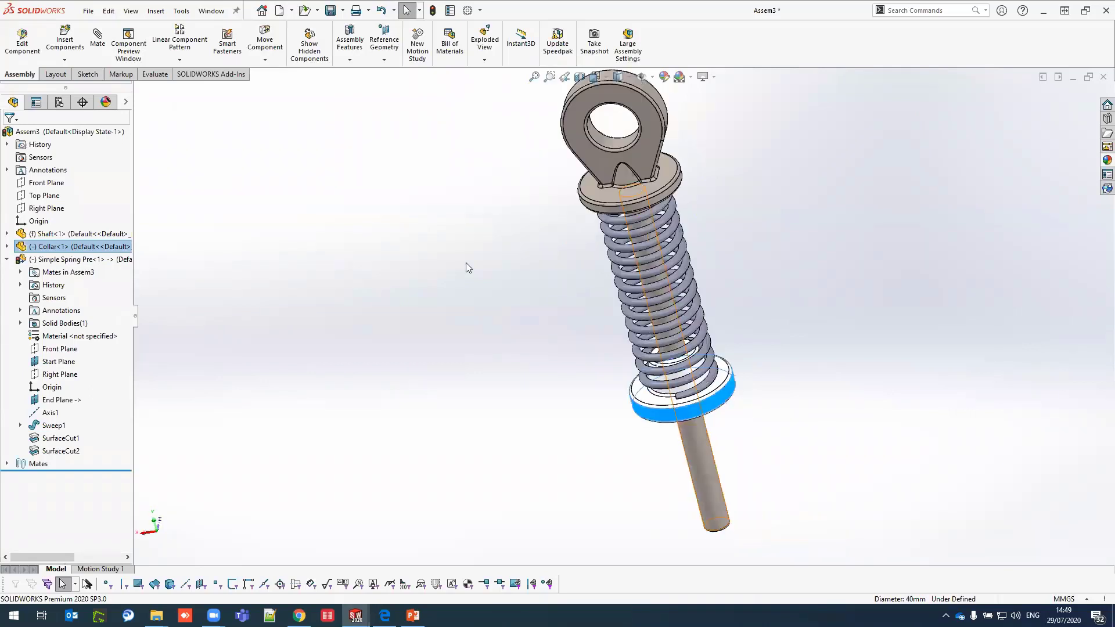
pyautogui.click(407, 381)
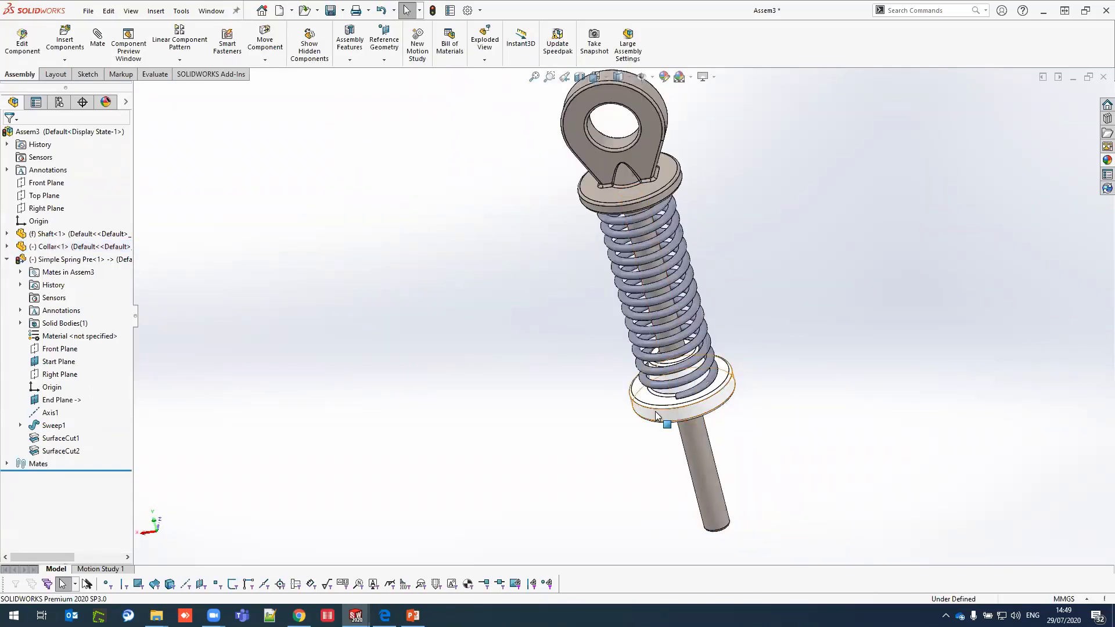
pyautogui.moveTo(659, 407); pyautogui.dragTo(677, 538)
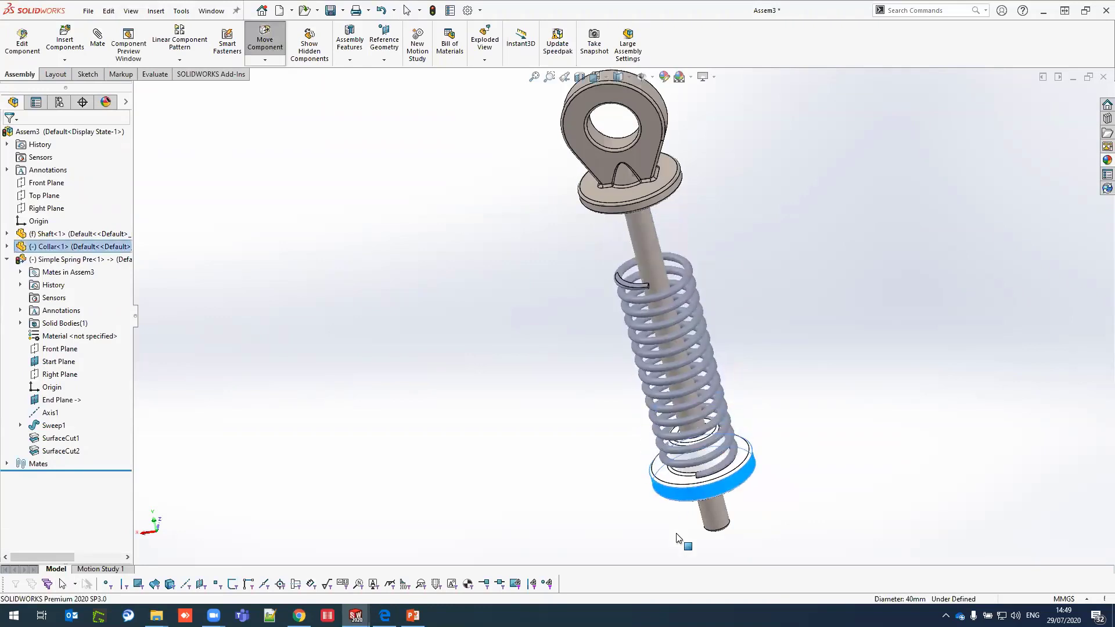
pyautogui.click(621, 475)
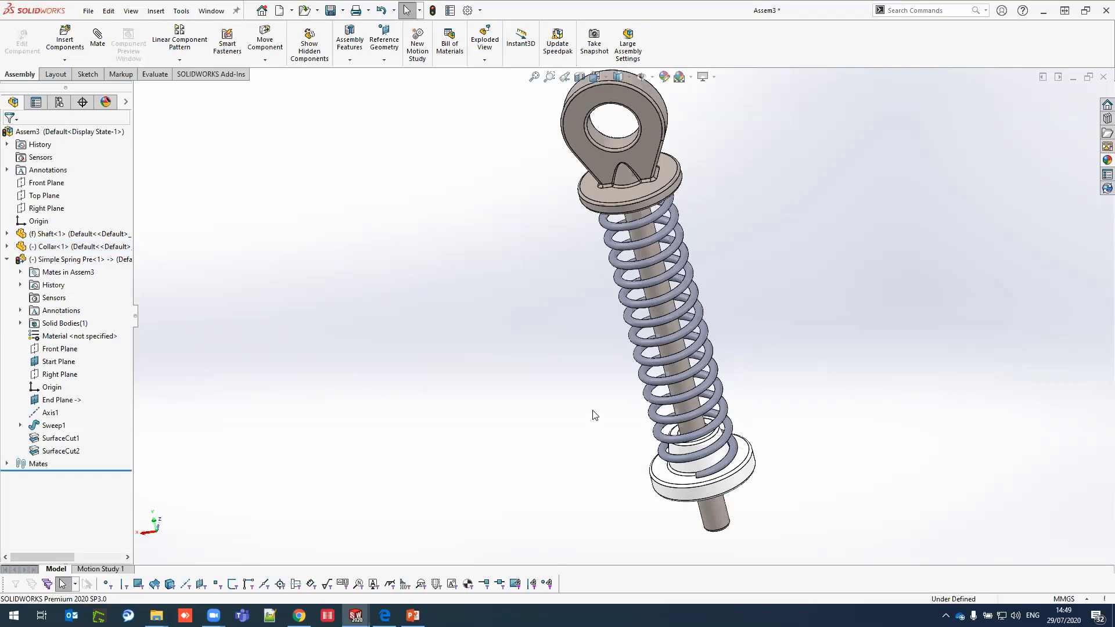
pyautogui.hotkey('ctrl', 'Tab')
pyautogui.hotkey('ctrl', 'Tab')
pyautogui.hotkey('ctrl', 'Tab')
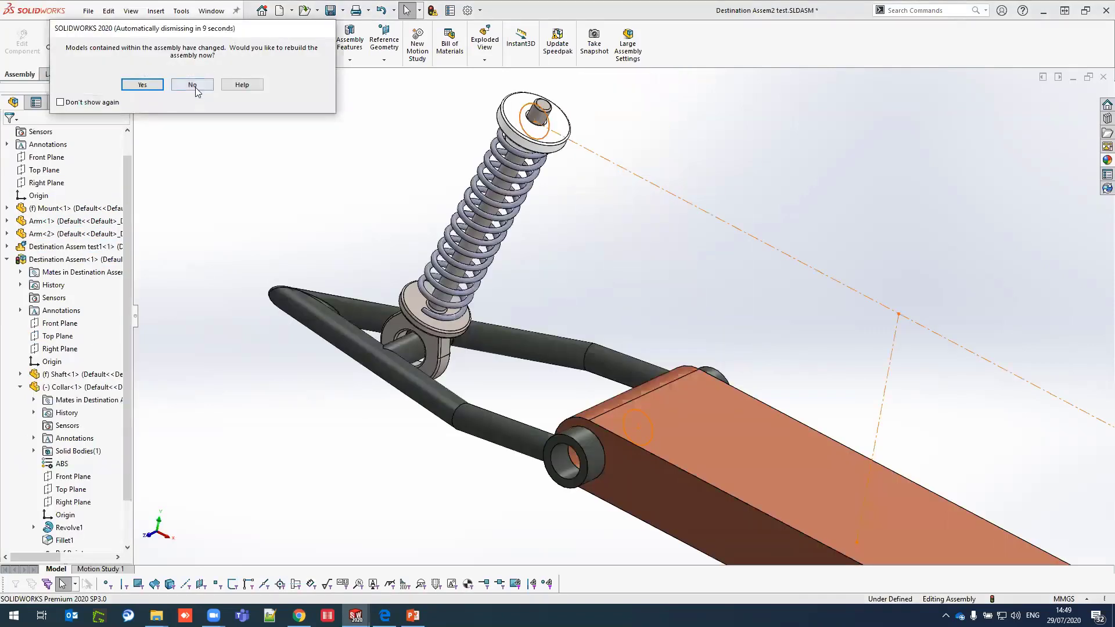
# Step: Reload Destination Assem2 test without rebuilding, discarding unsaved assembly and subassembly changes
pyautogui.click(196, 87)
pyautogui.click(88, 11)
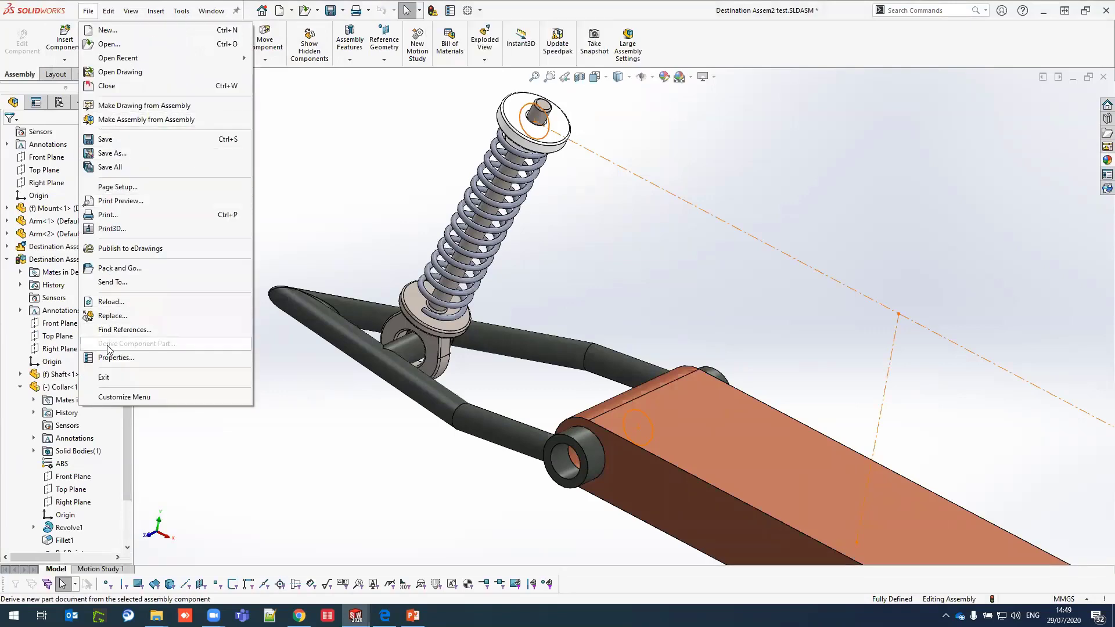
pyautogui.click(96, 302)
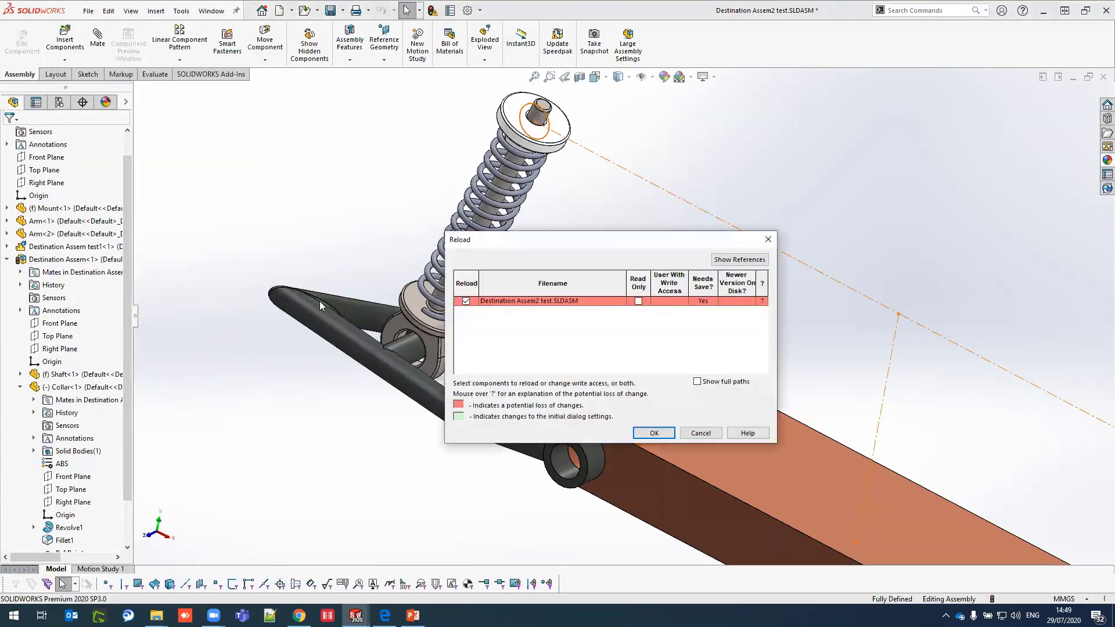
pyautogui.click(654, 433)
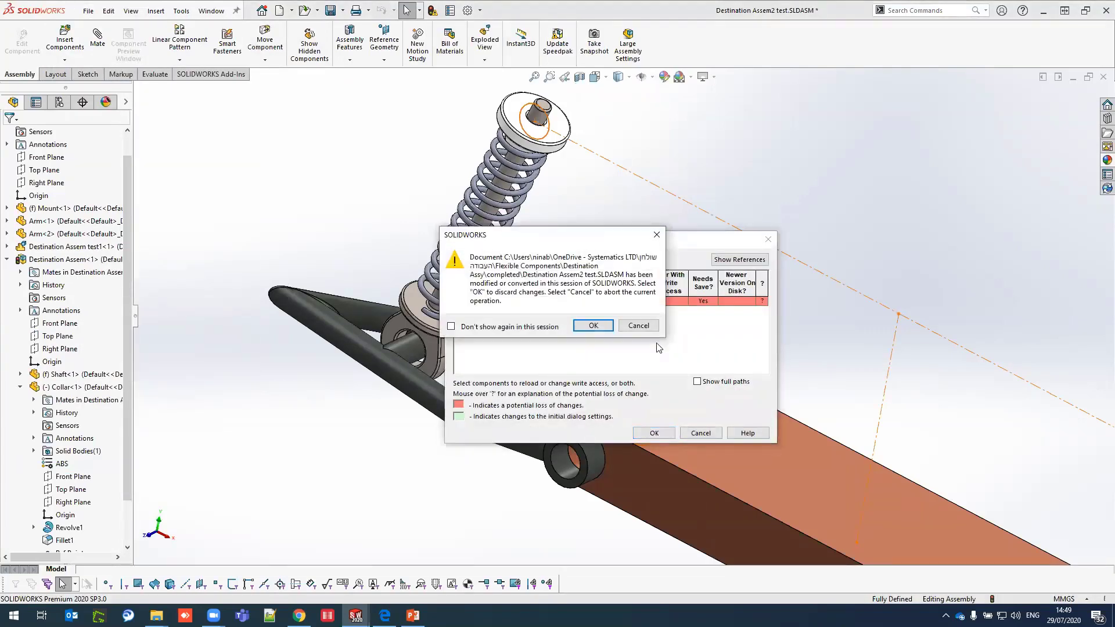
pyautogui.click(595, 326)
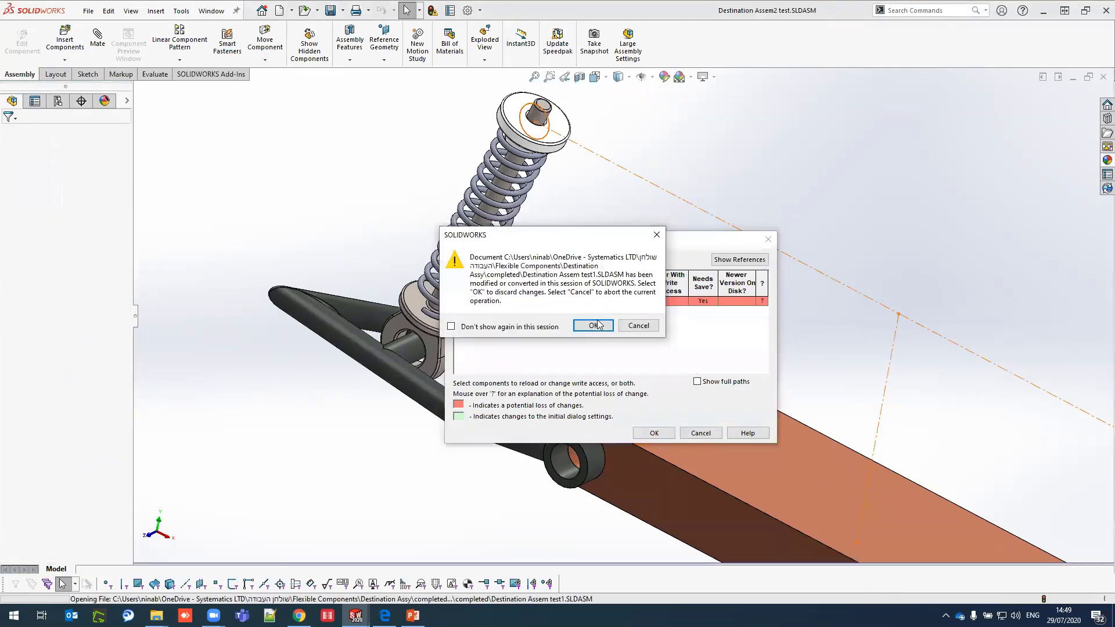
pyautogui.click(594, 324)
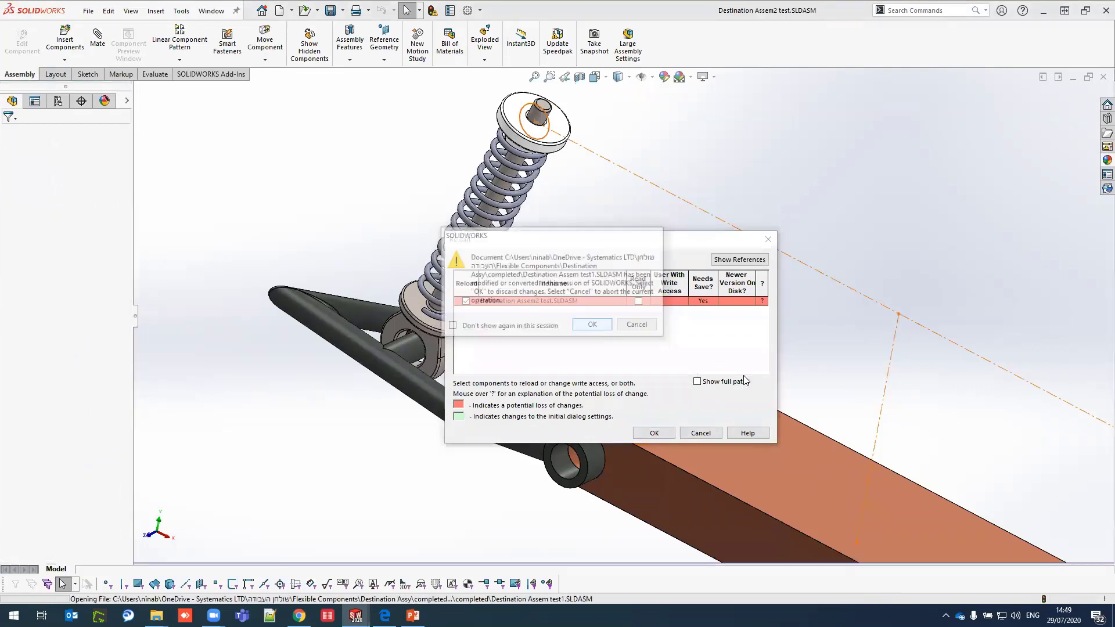
pyautogui.click(654, 433)
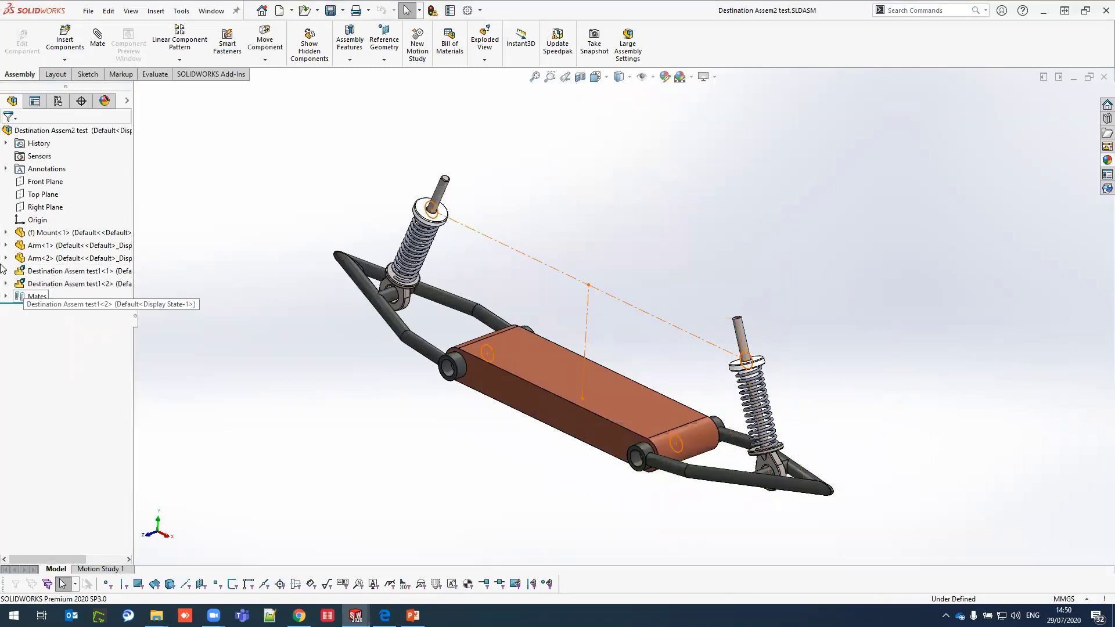
pyautogui.click(35, 271)
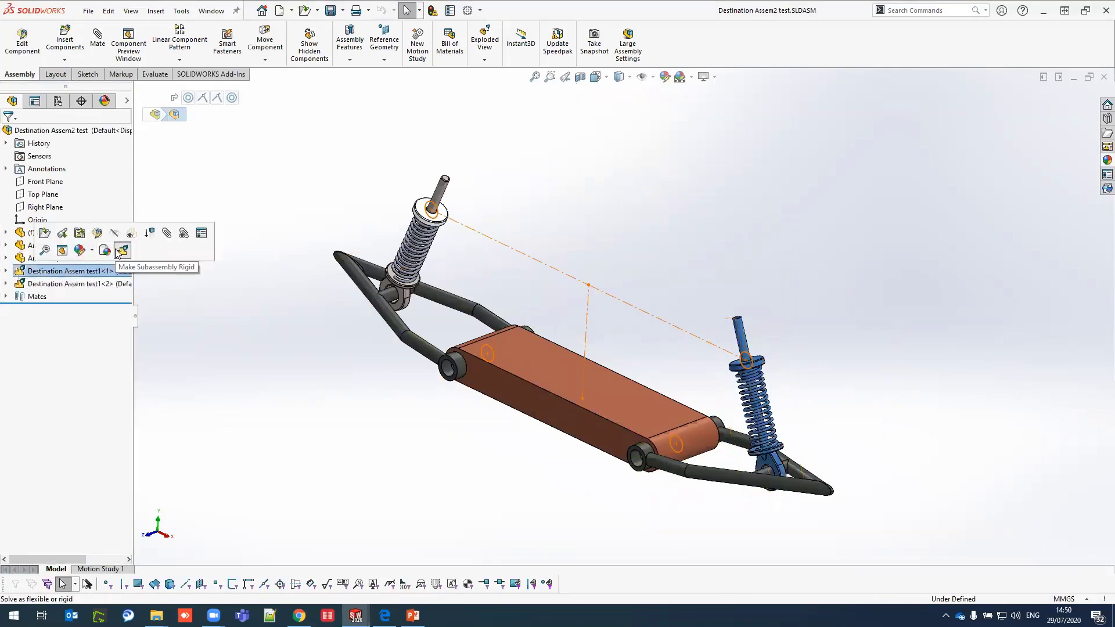
# Step: Swing Arm<2> down about its pivot toward the box so the left spring stretches with it
pyautogui.click(347, 370)
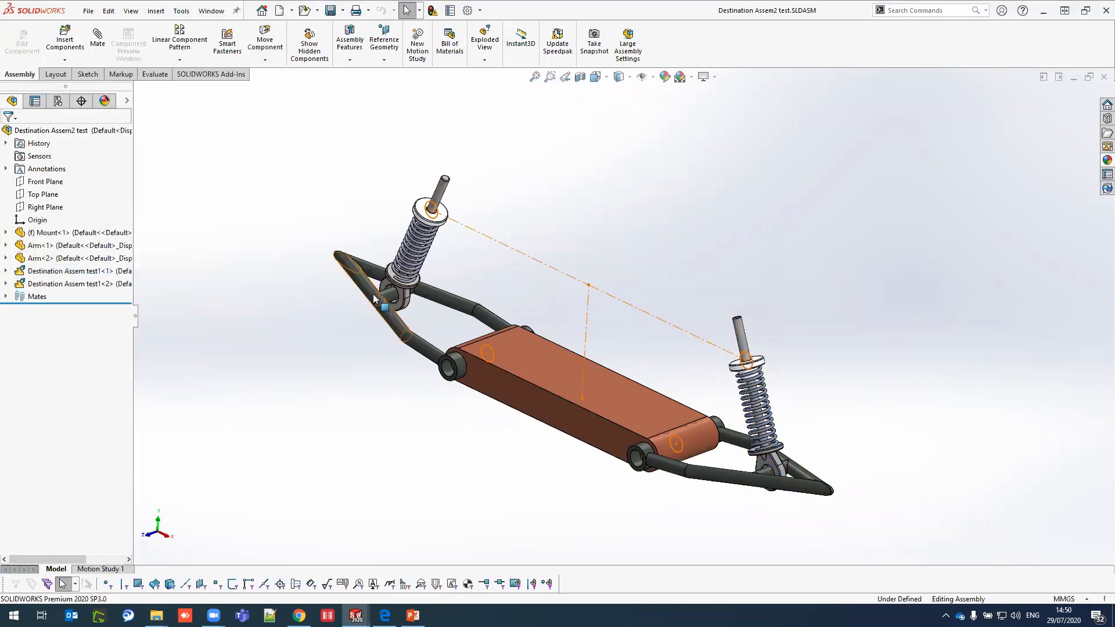
pyautogui.moveTo(394, 283); pyautogui.dragTo(481, 248)
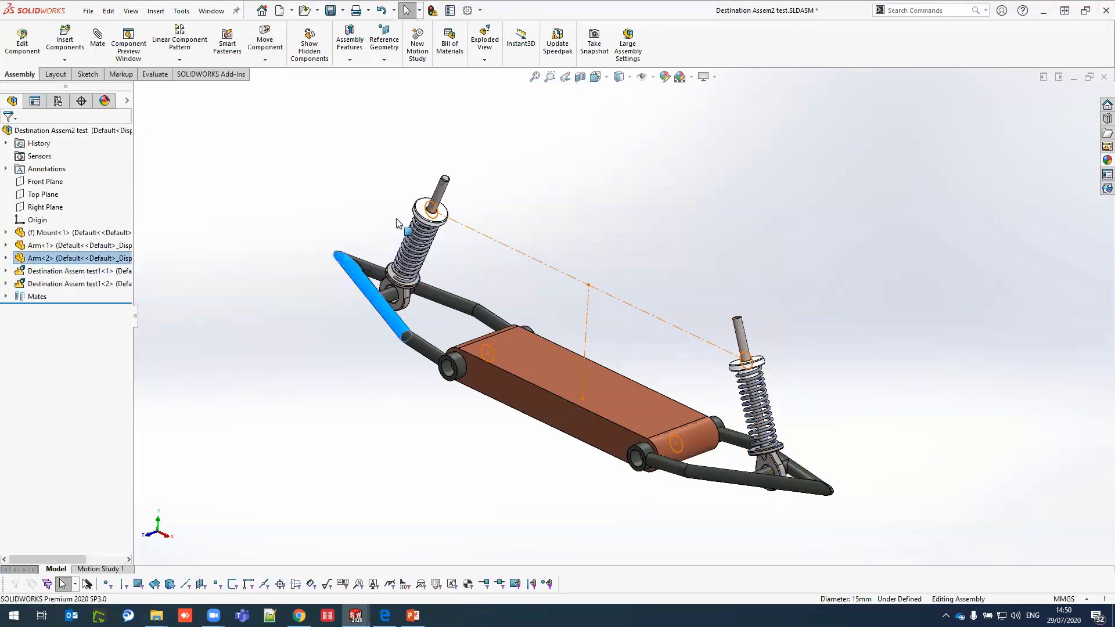
pyautogui.moveTo(388, 278); pyautogui.dragTo(383, 384)
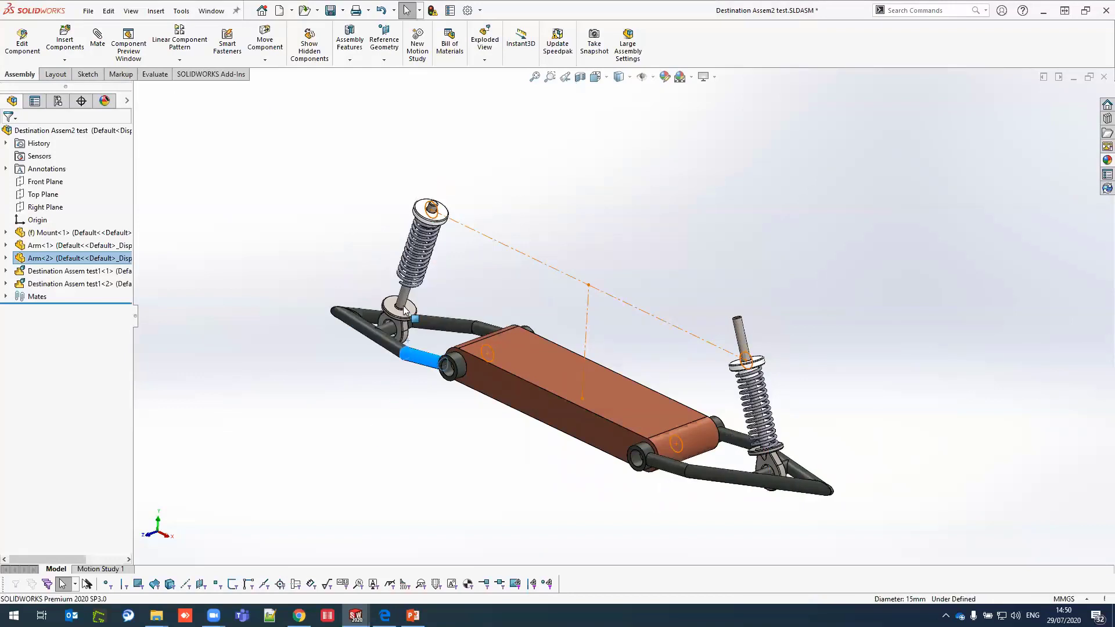
pyautogui.click(758, 407)
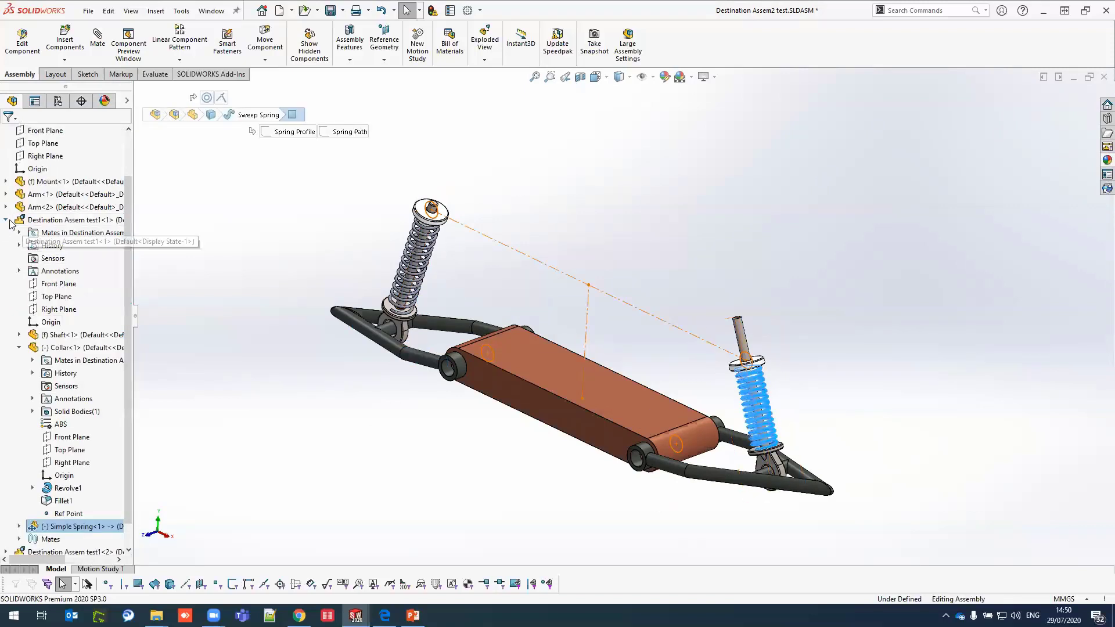
pyautogui.click(6, 220)
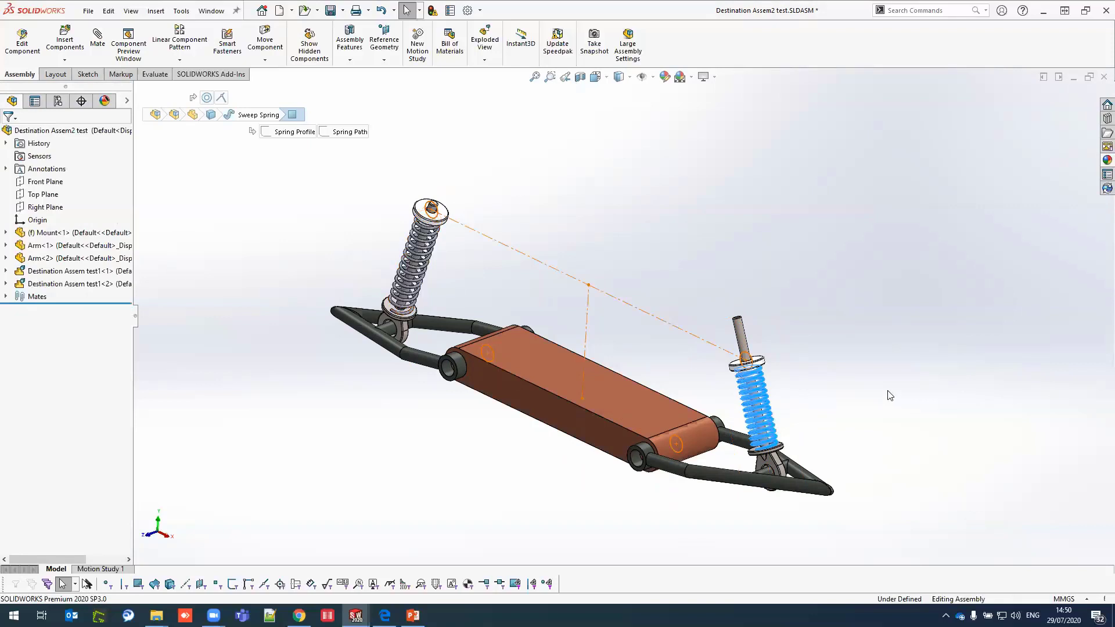
pyautogui.press('Escape')
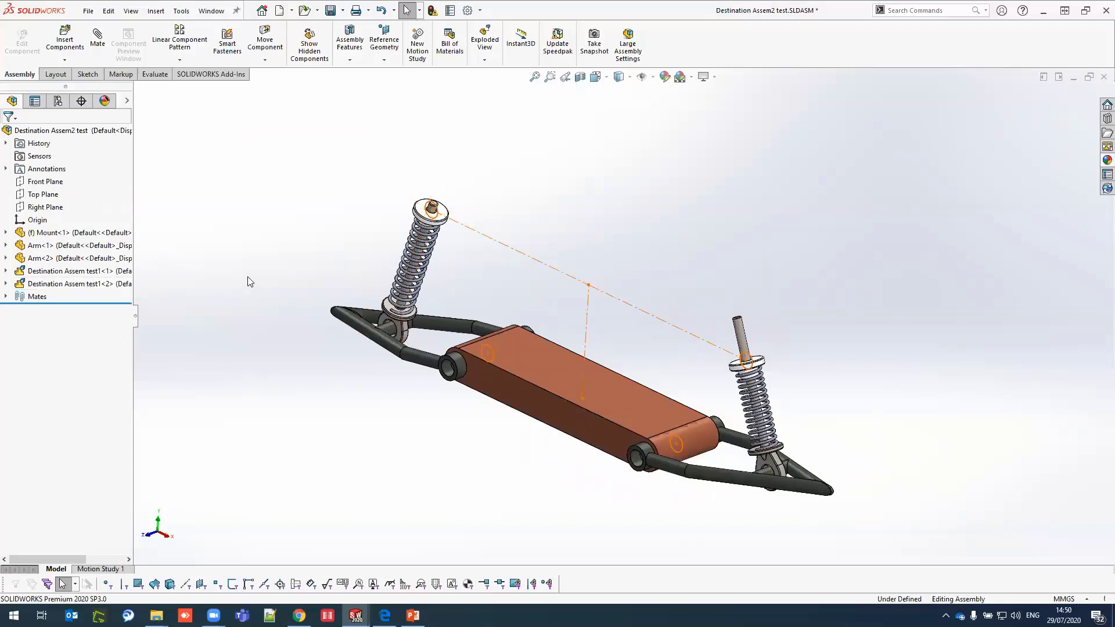
# Step: Open the drawing associated with the top-level Destination Assem2 test assembly
pyautogui.click(318, 11)
pyautogui.moveTo(292, 11)
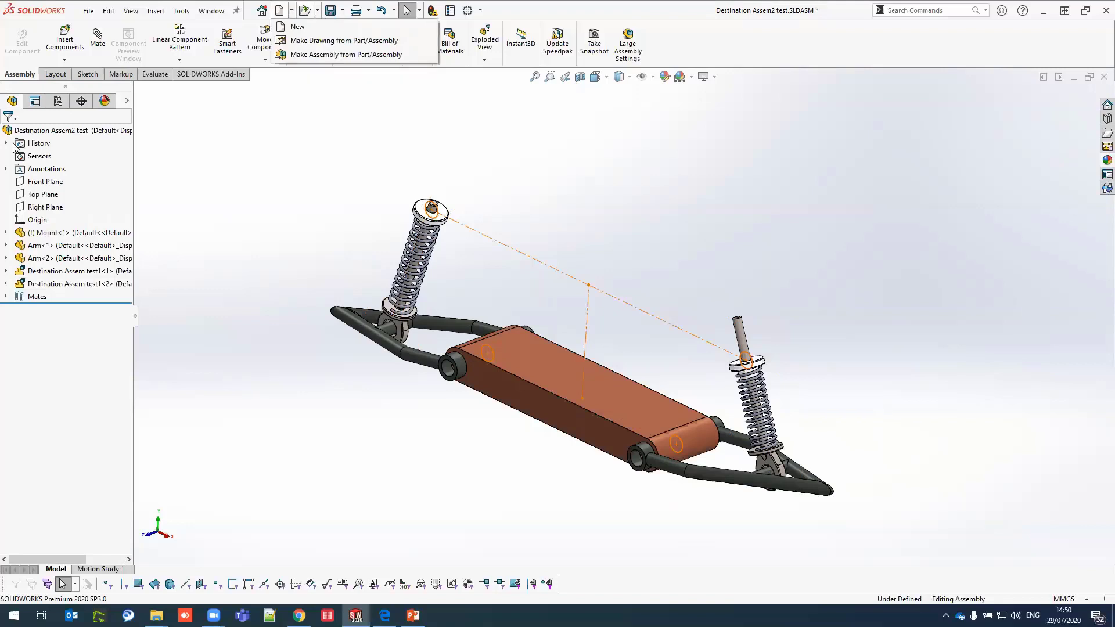
pyautogui.click(27, 132)
pyautogui.rightClick(29, 131)
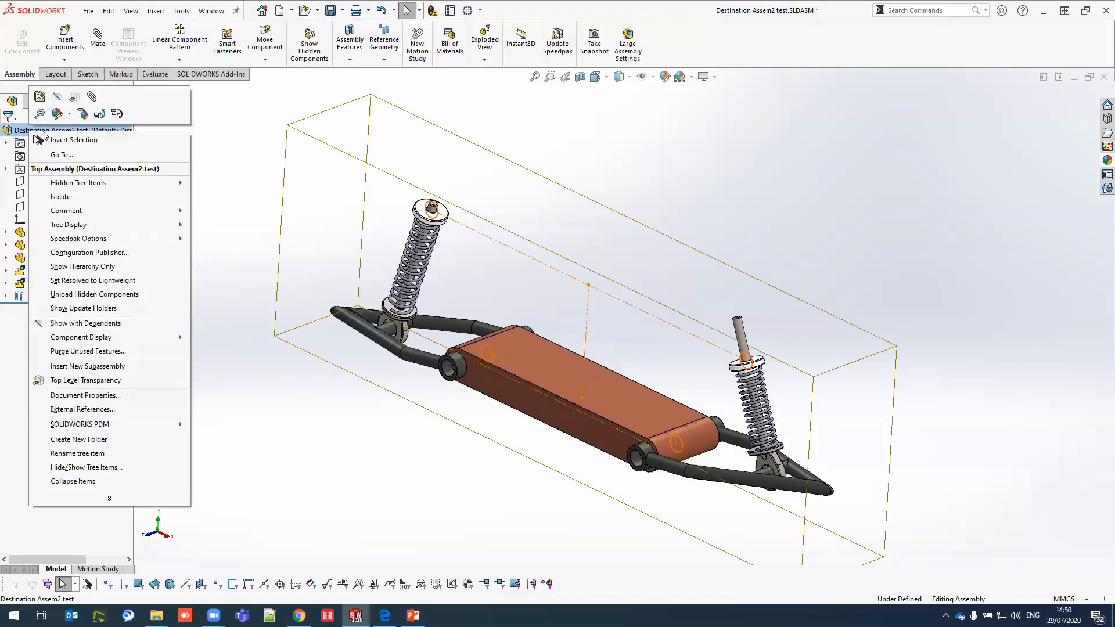
pyautogui.click(41, 97)
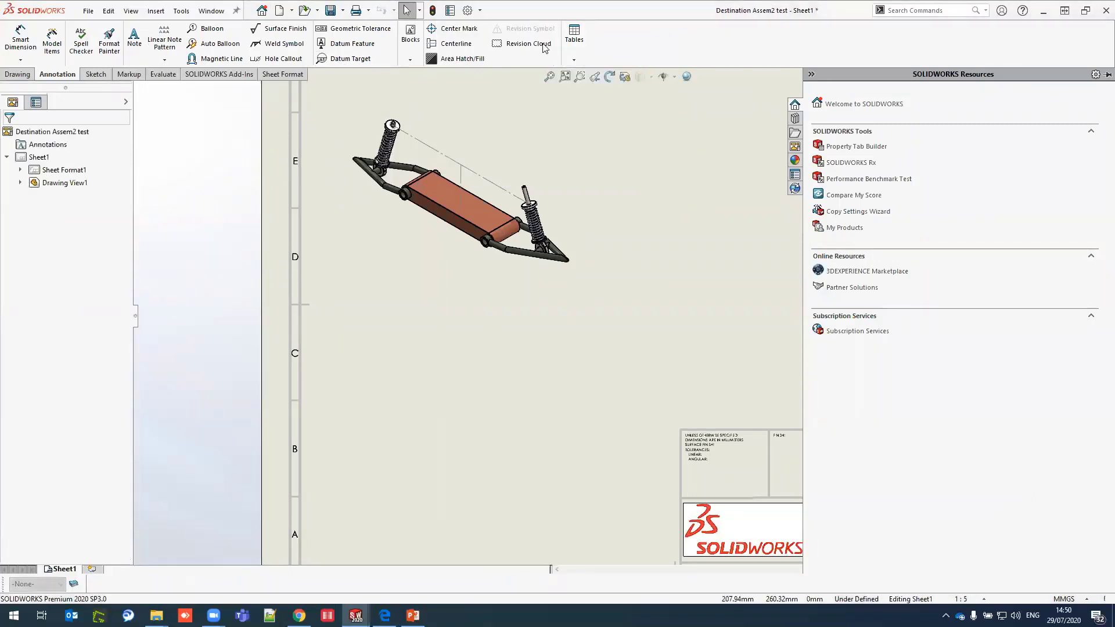
pyautogui.click(574, 58)
pyautogui.click(604, 101)
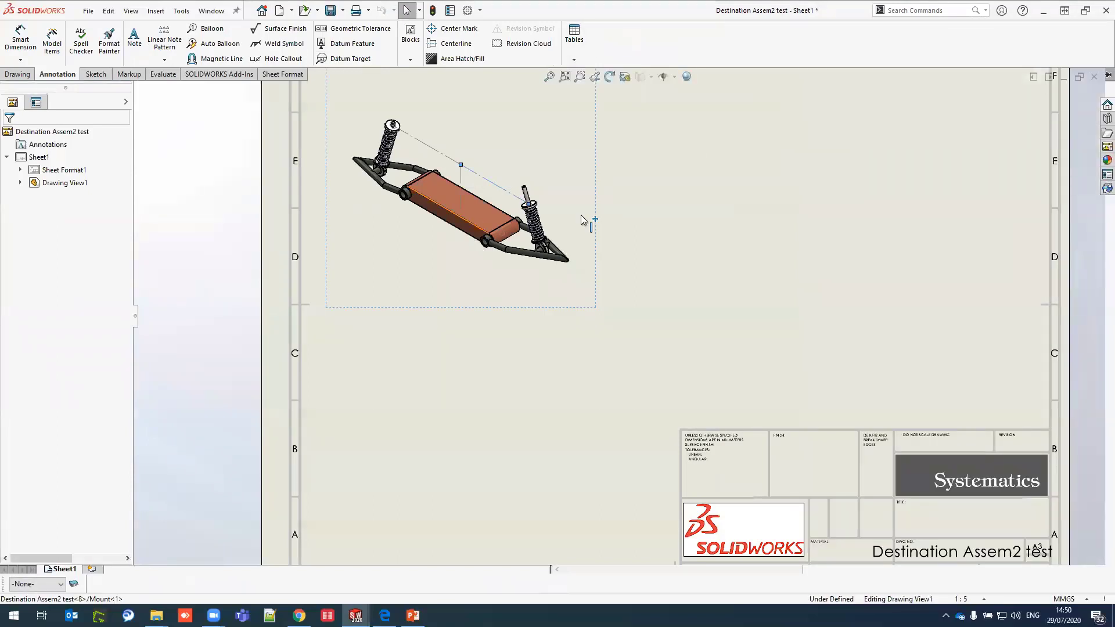
pyautogui.click(460, 174)
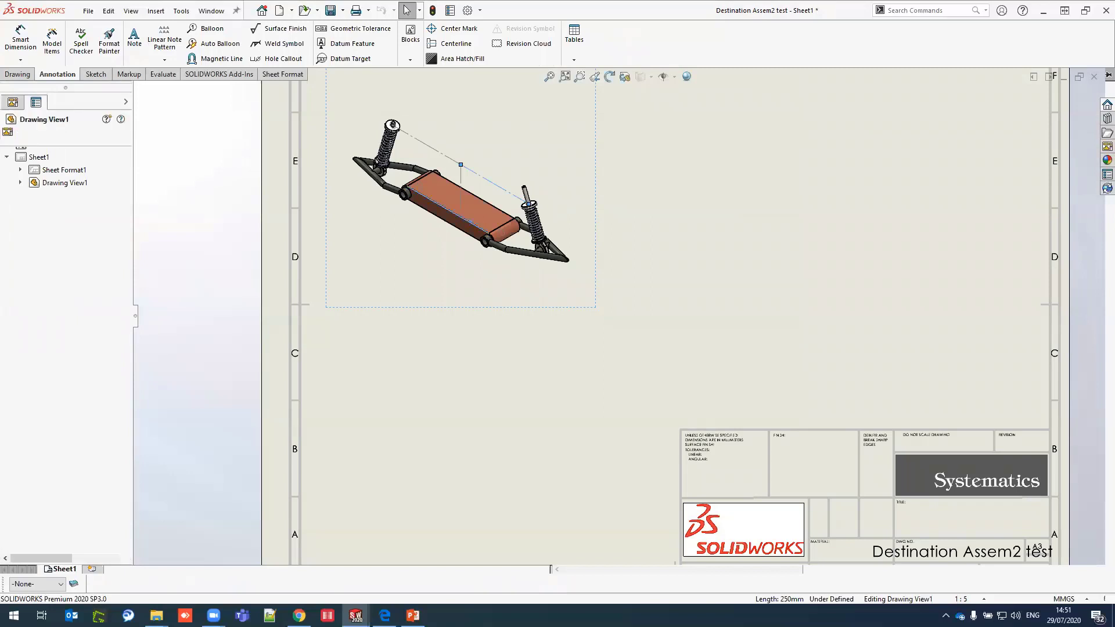
pyautogui.click(574, 46)
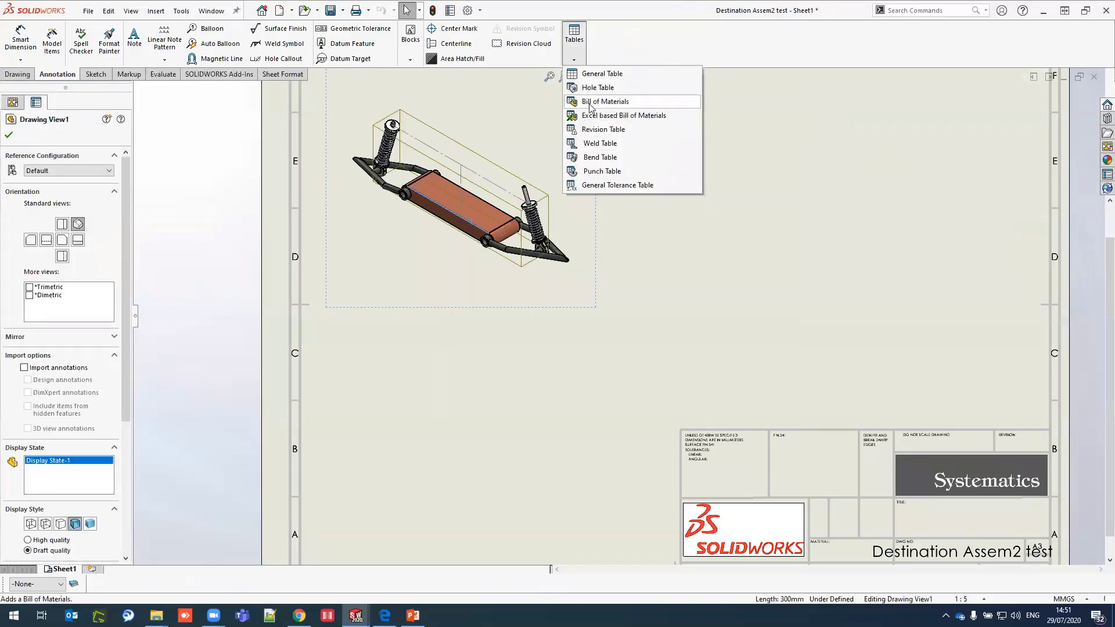
pyautogui.click(639, 104)
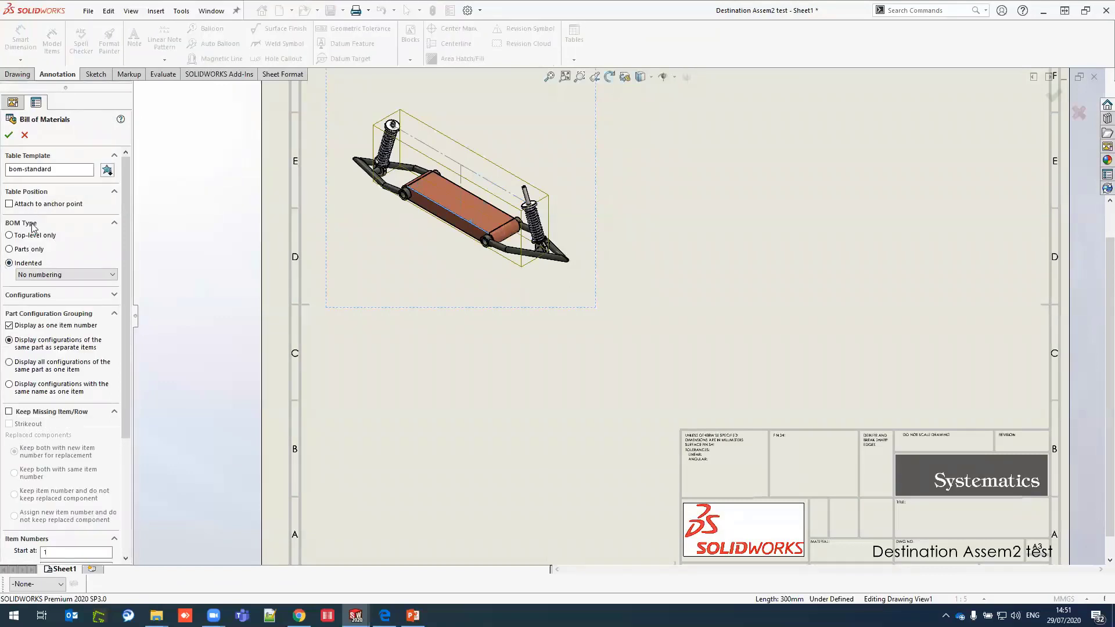
pyautogui.click(8, 135)
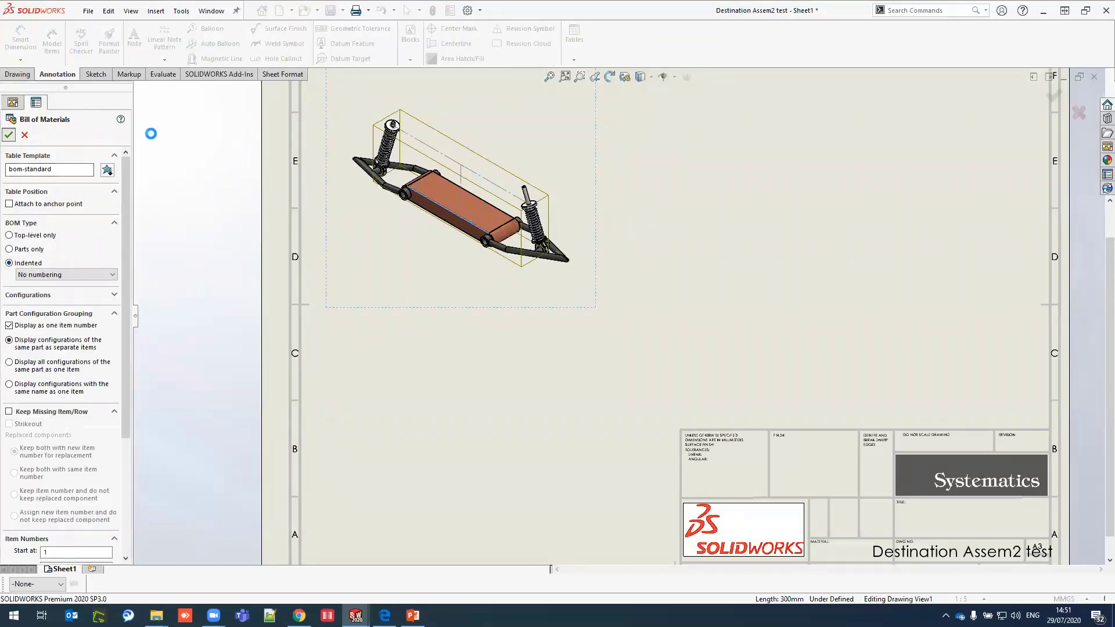
pyautogui.click(645, 168)
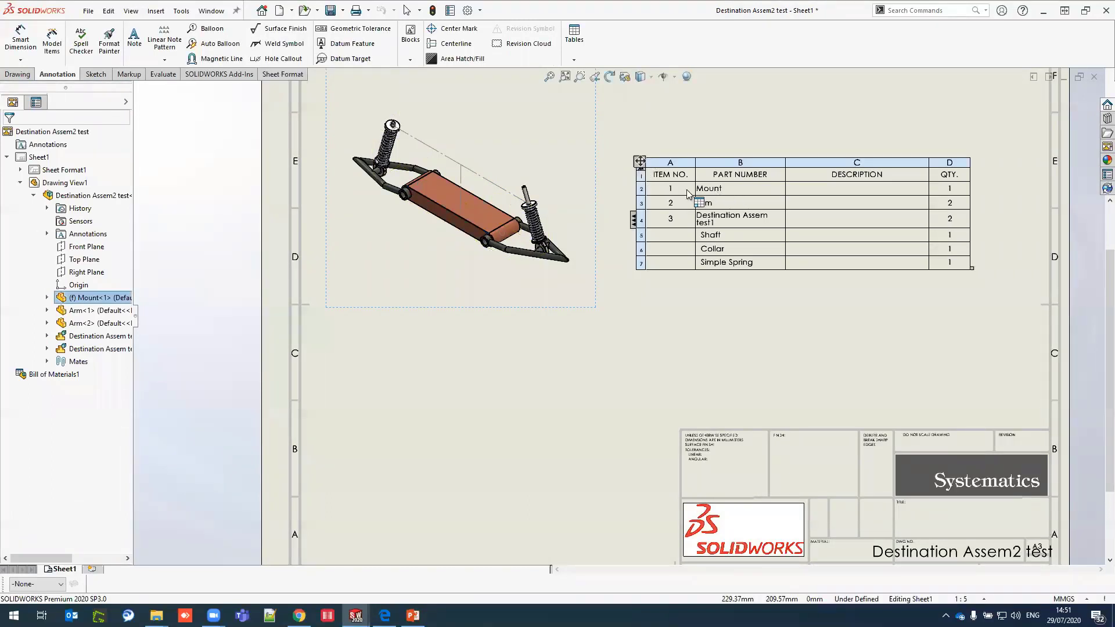
pyautogui.scroll(-2, 738, 191)
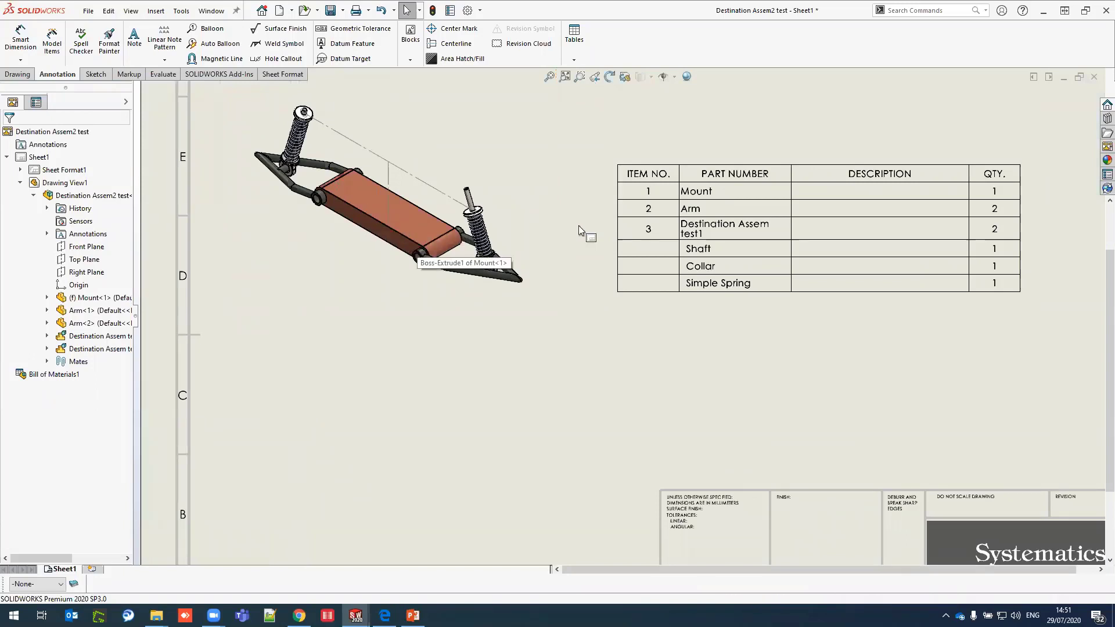
pyautogui.click(644, 227)
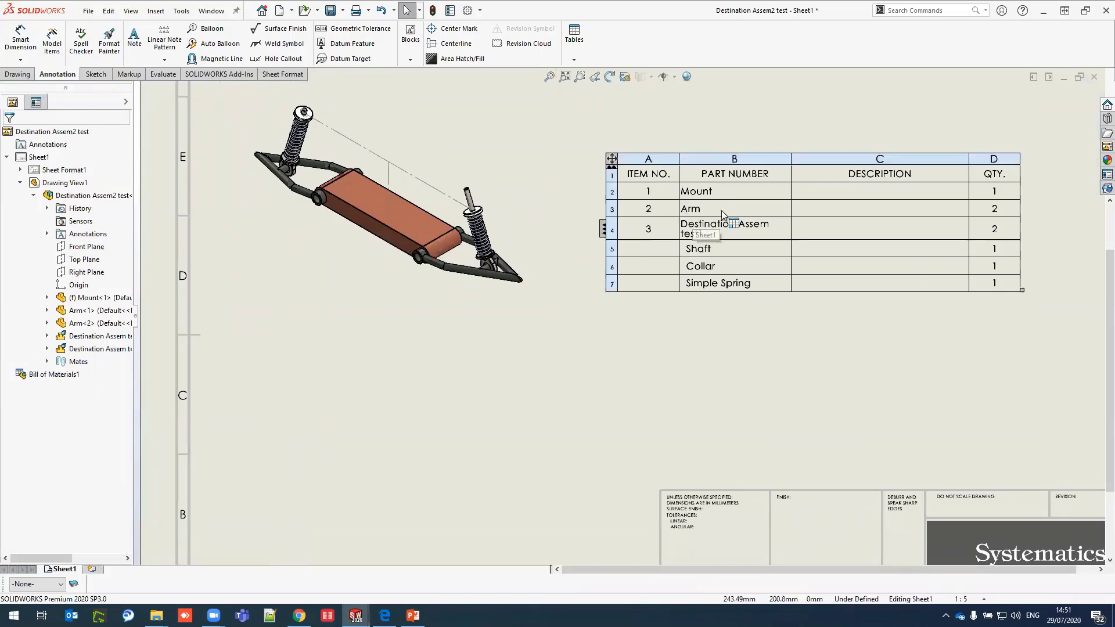
pyautogui.click(1000, 210)
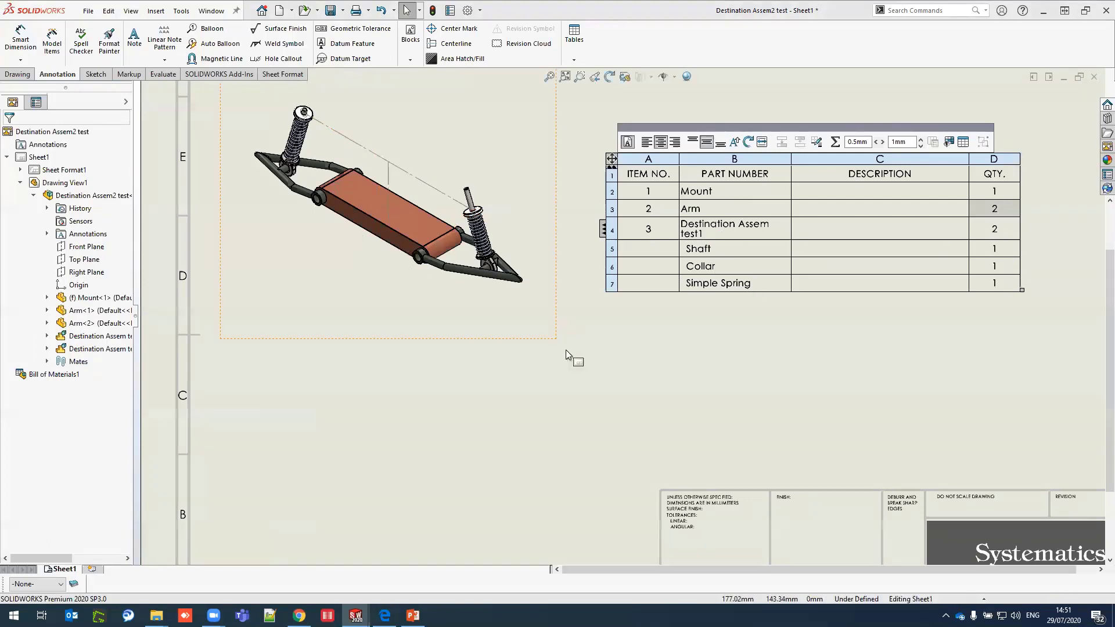
# Step: Deselect the Bill of Materials table and bring the Chrome browser to the front
pyautogui.press('Escape')
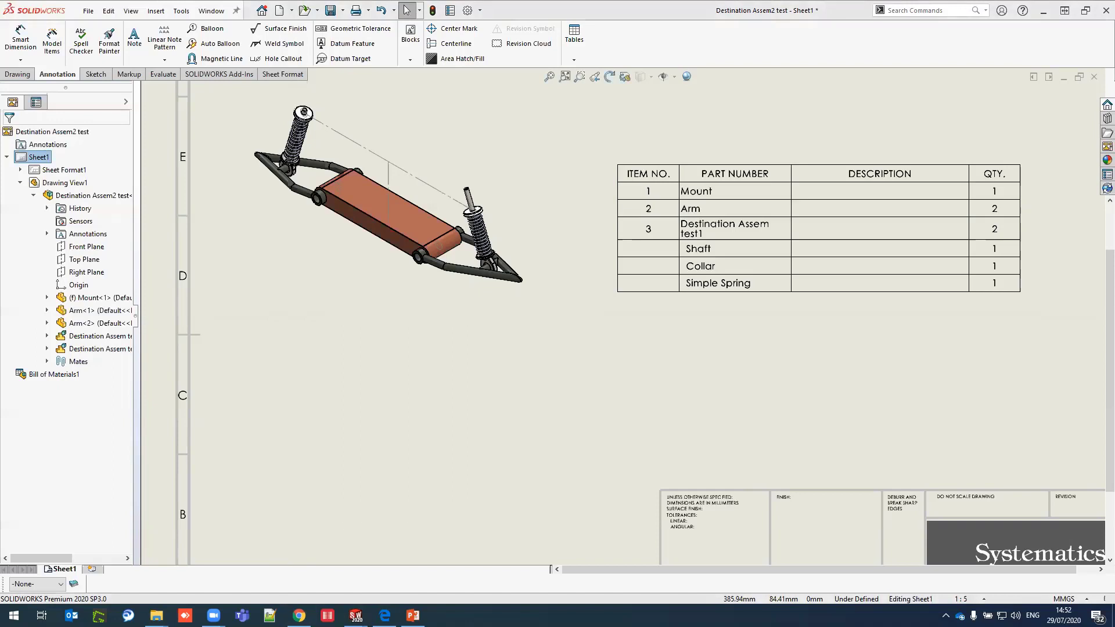
pyautogui.click(299, 616)
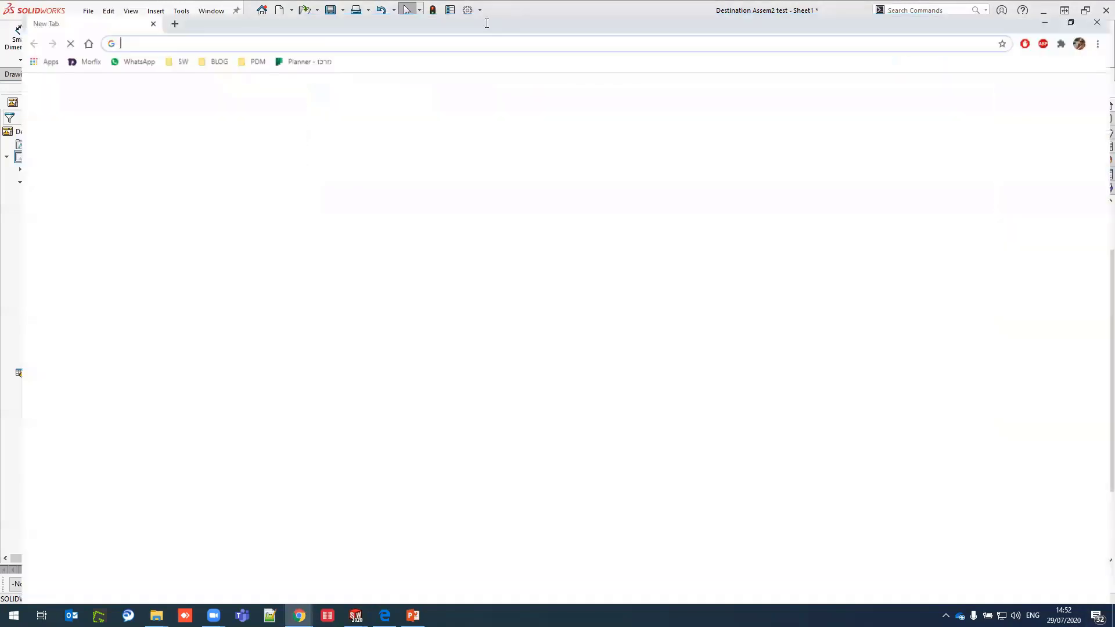
# Step: Open the SOLIDBlog post about making parts flexible from the BLOG bookmarks
pyautogui.click(201, 49)
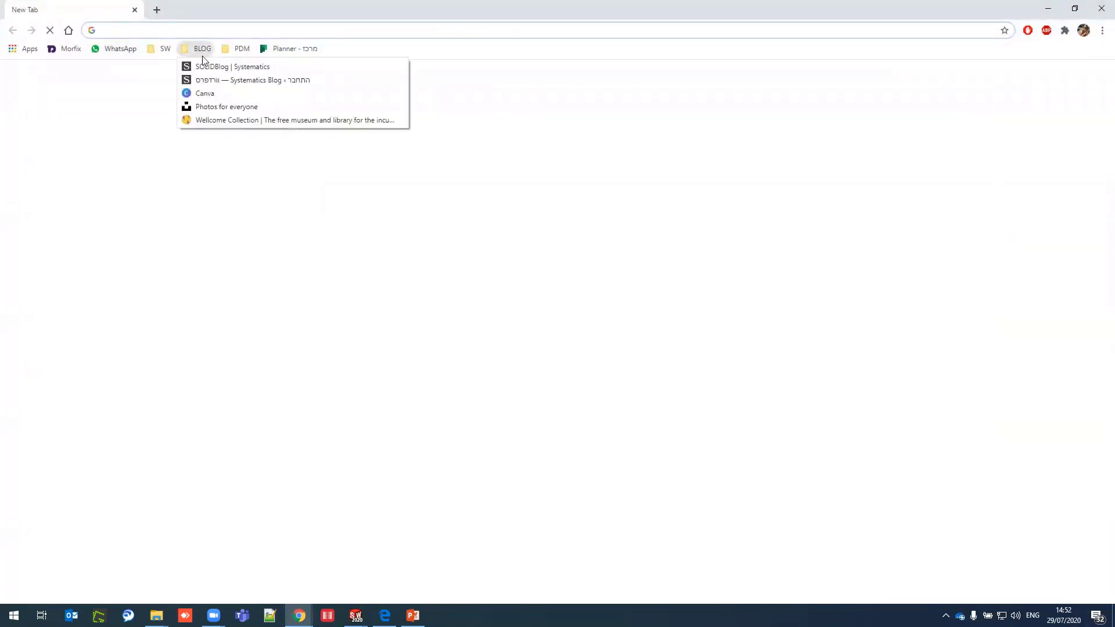
pyautogui.click(205, 65)
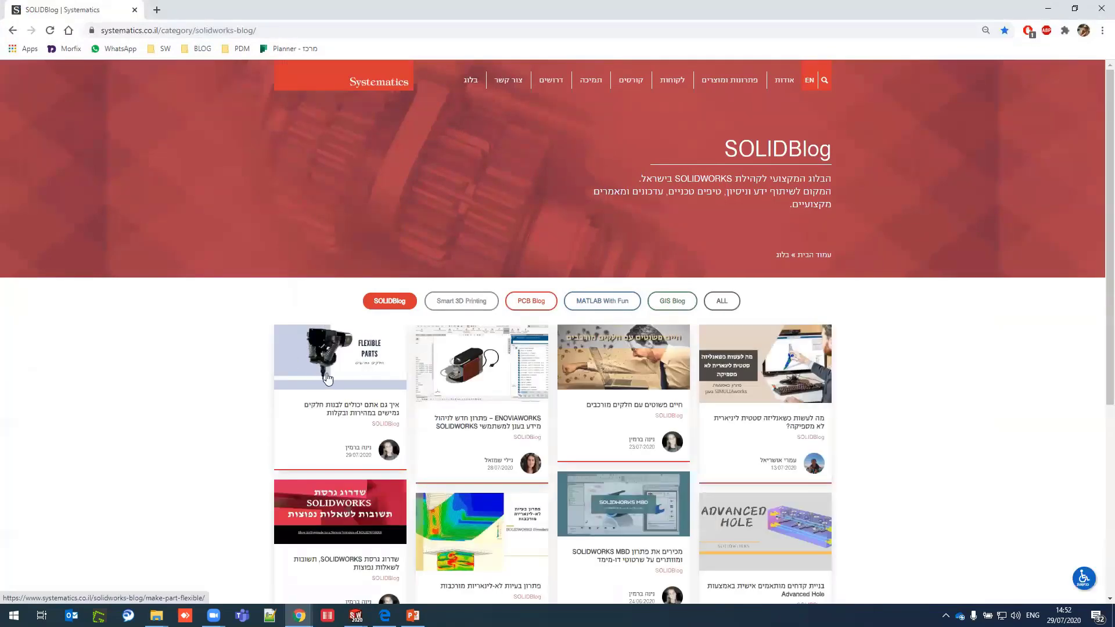
pyautogui.click(344, 358)
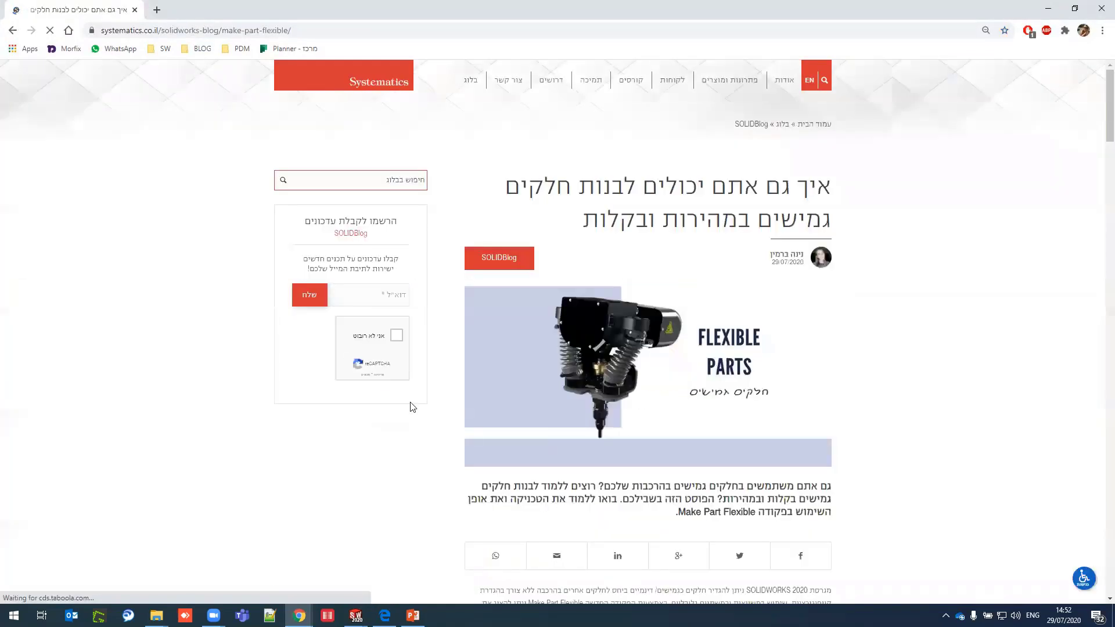
pyautogui.scroll(-3, 617, 433)
pyautogui.scroll(-3, 618, 437)
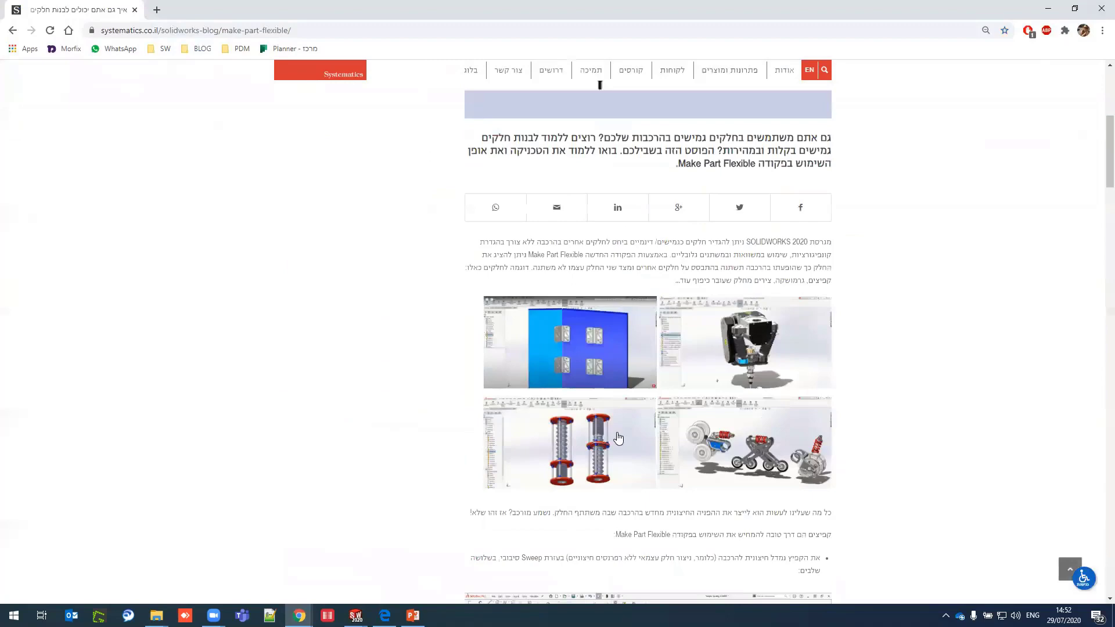
# Step: View the flexible-part animation enlarged, then read down to the spring-on-shaft mating step
pyautogui.click(753, 351)
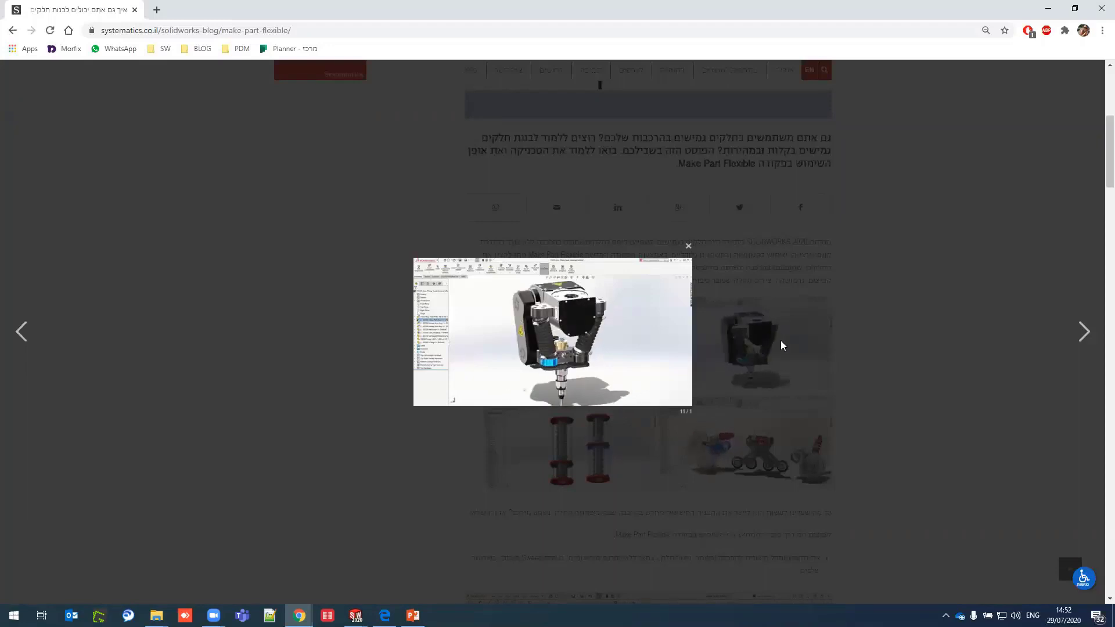
pyautogui.click(781, 341)
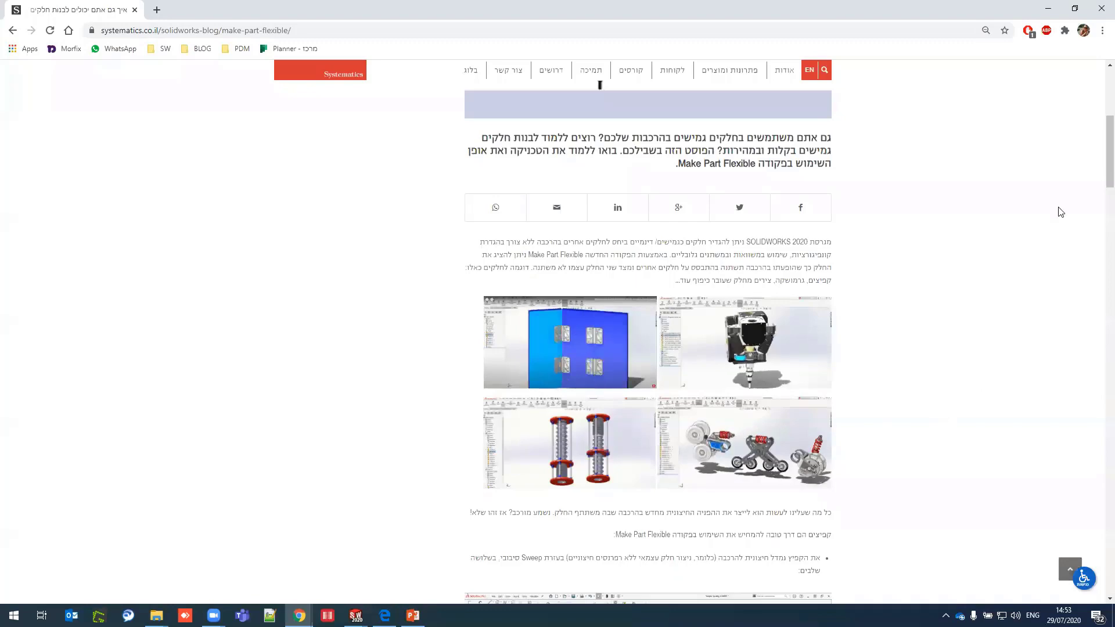
pyautogui.scroll(-1, 1098, 187)
pyautogui.scroll(-2, 1098, 187)
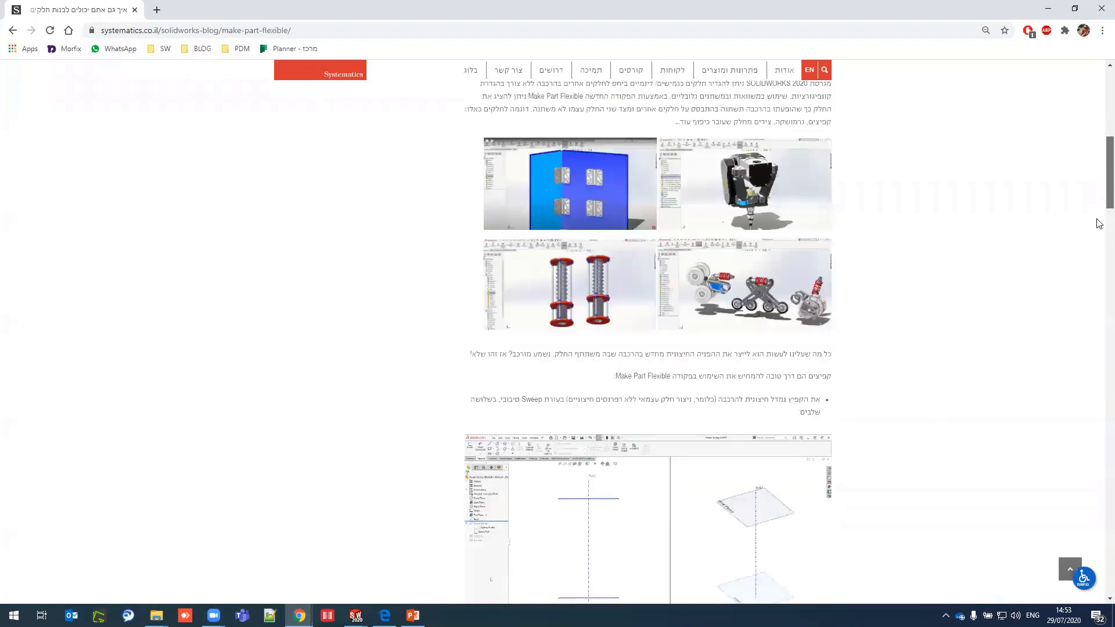
pyautogui.scroll(-3, 1098, 222)
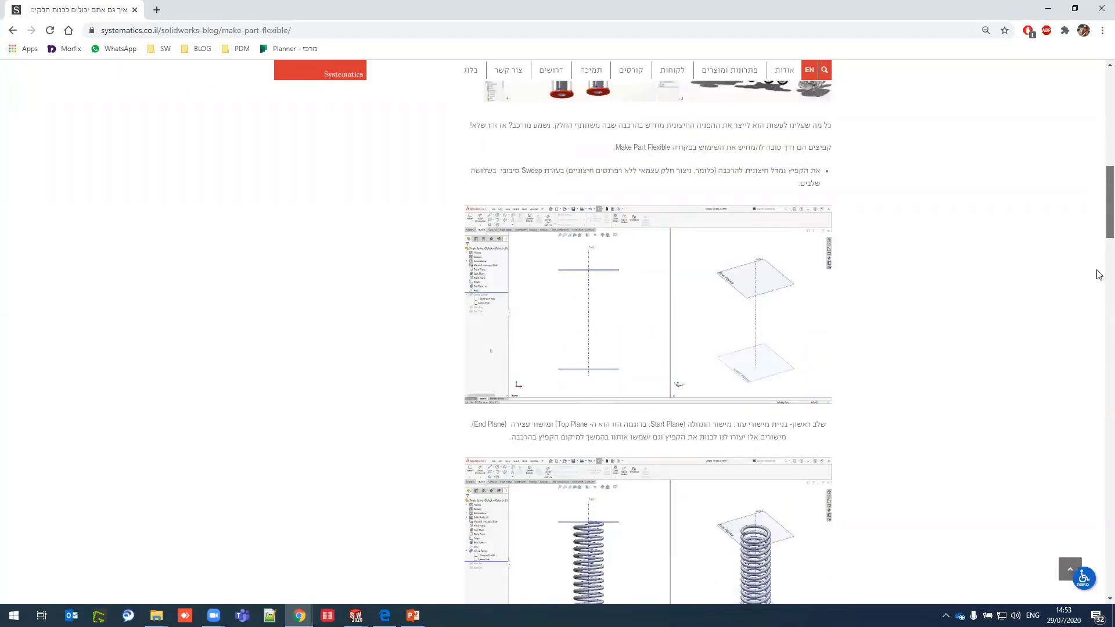
pyautogui.scroll(-2, 725, 360)
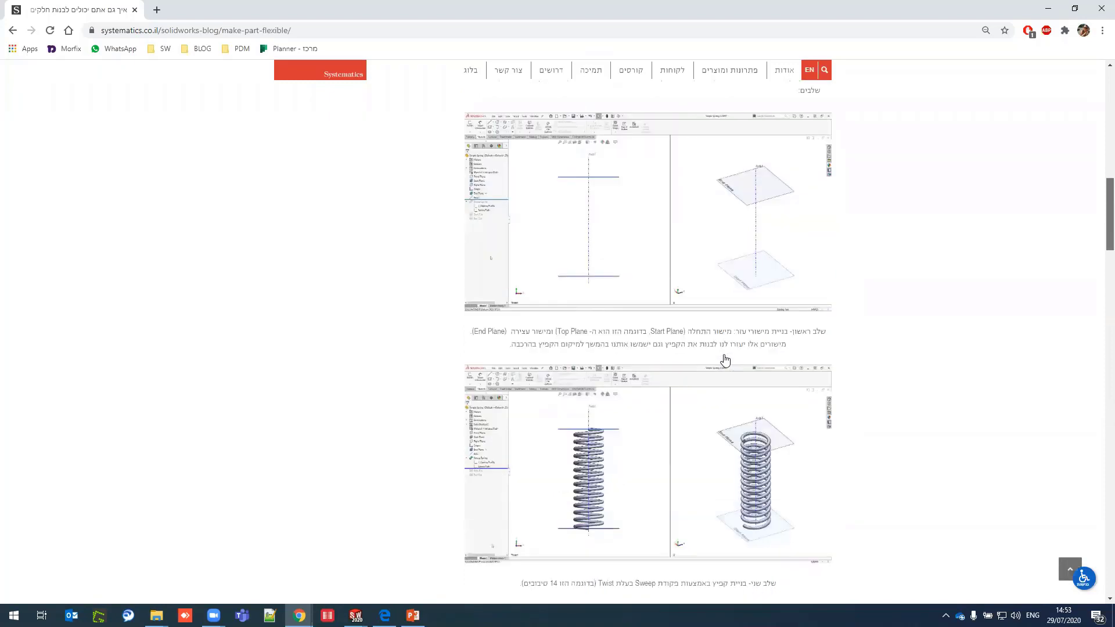
pyautogui.scroll(-1, 725, 361)
pyautogui.scroll(-4, 871, 349)
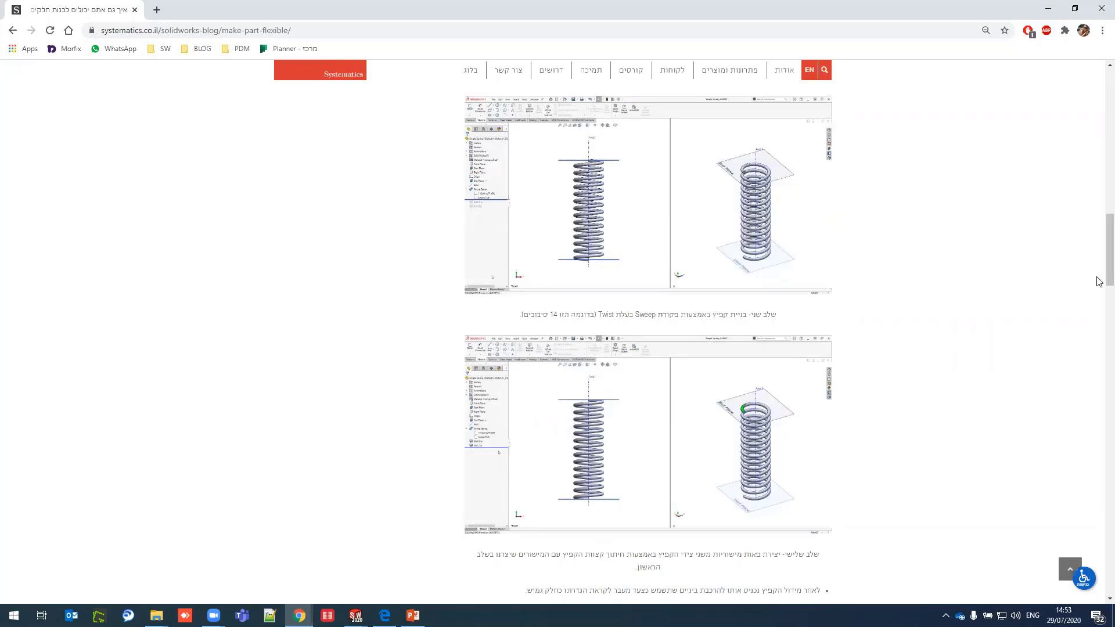
pyautogui.scroll(-4, 1009, 317)
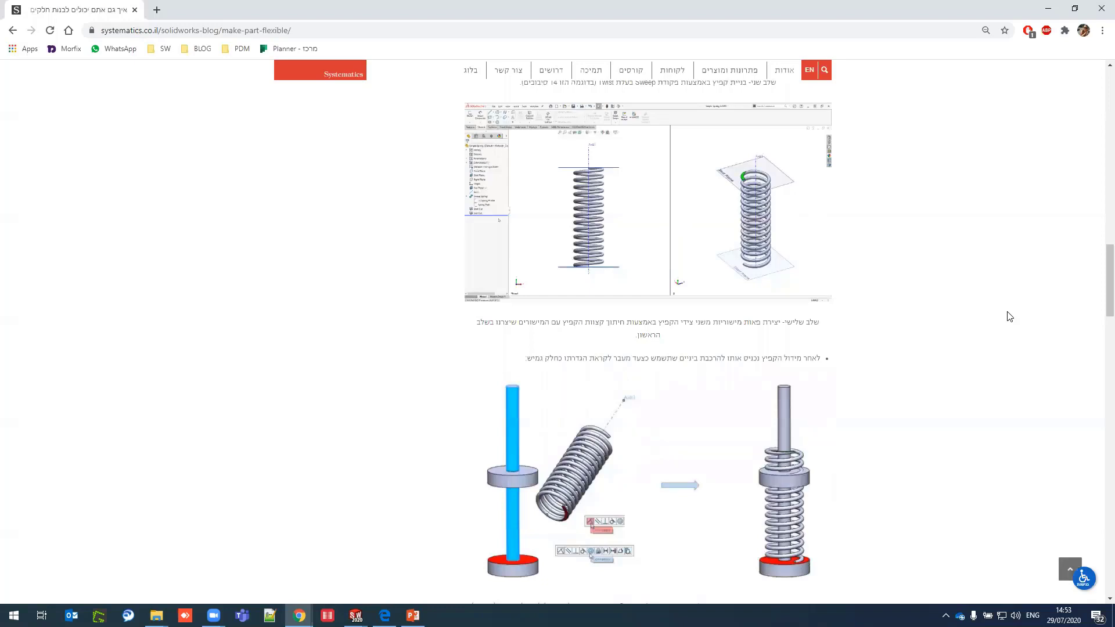
pyautogui.scroll(-3, 1010, 317)
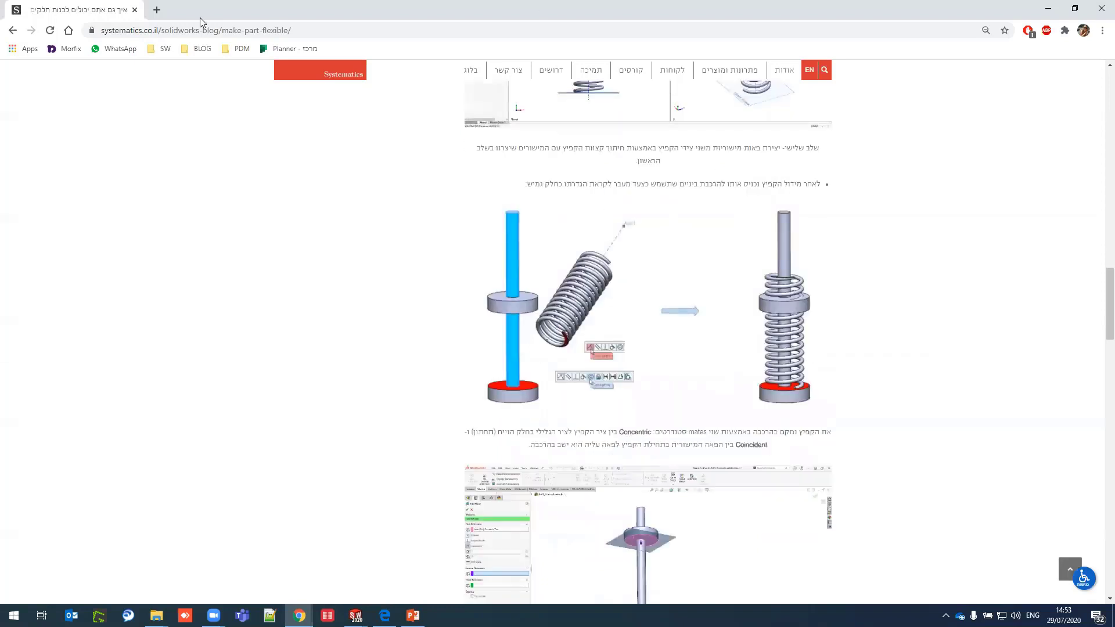
# Step: Open systematics.co.il in a new tab and go to its 3D CAD / PLM SOLIDWORKS webinars listing
pyautogui.click(157, 12)
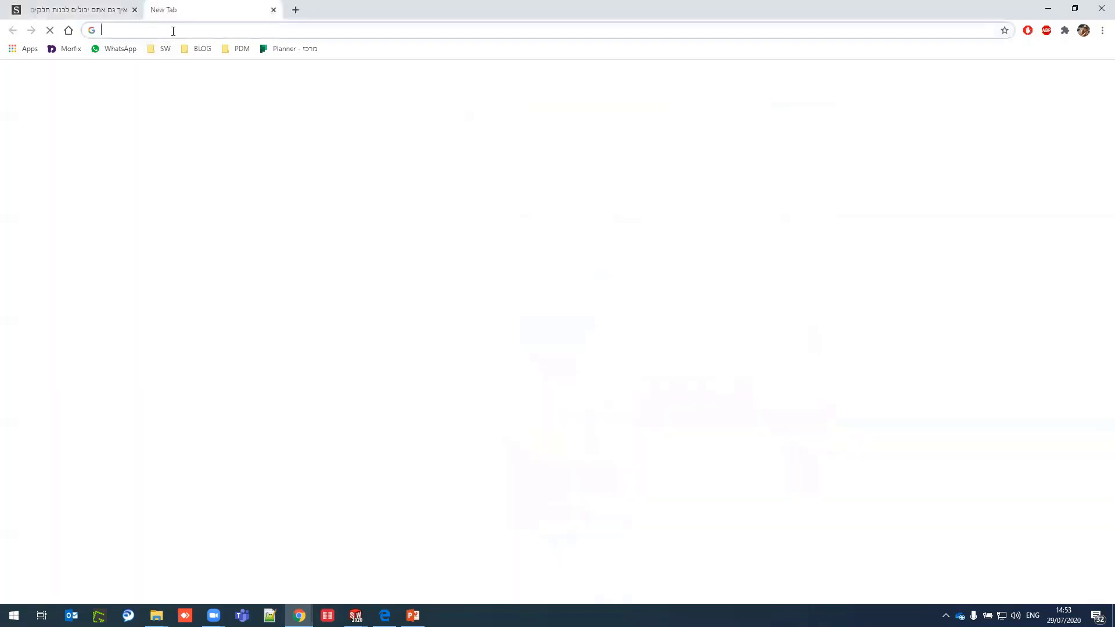
pyautogui.write('sys')
pyautogui.press('Return')
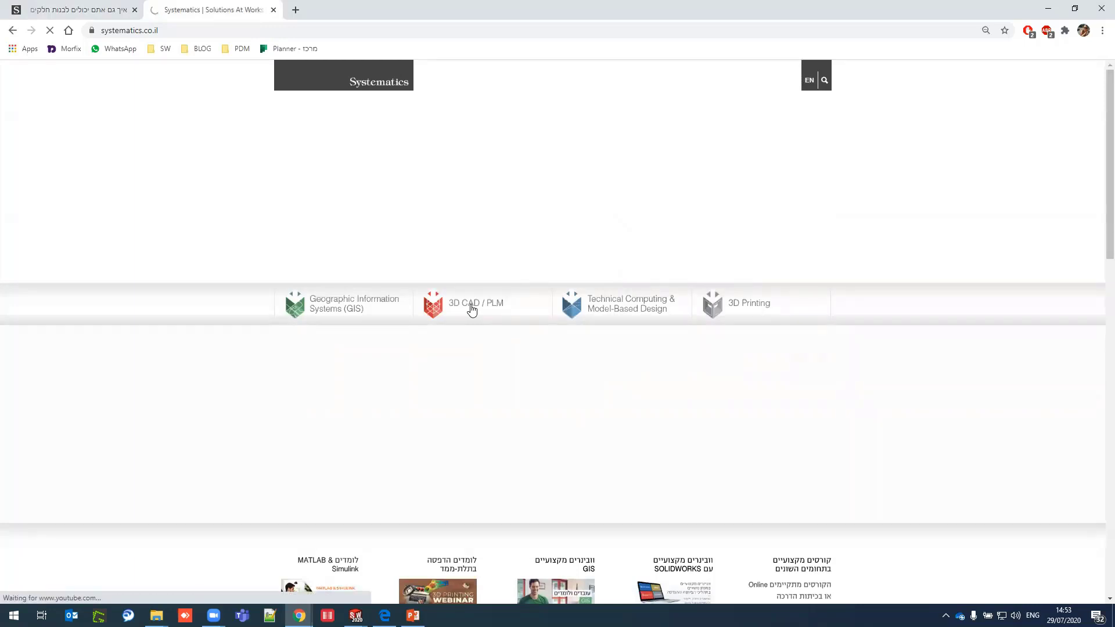
pyautogui.click(472, 311)
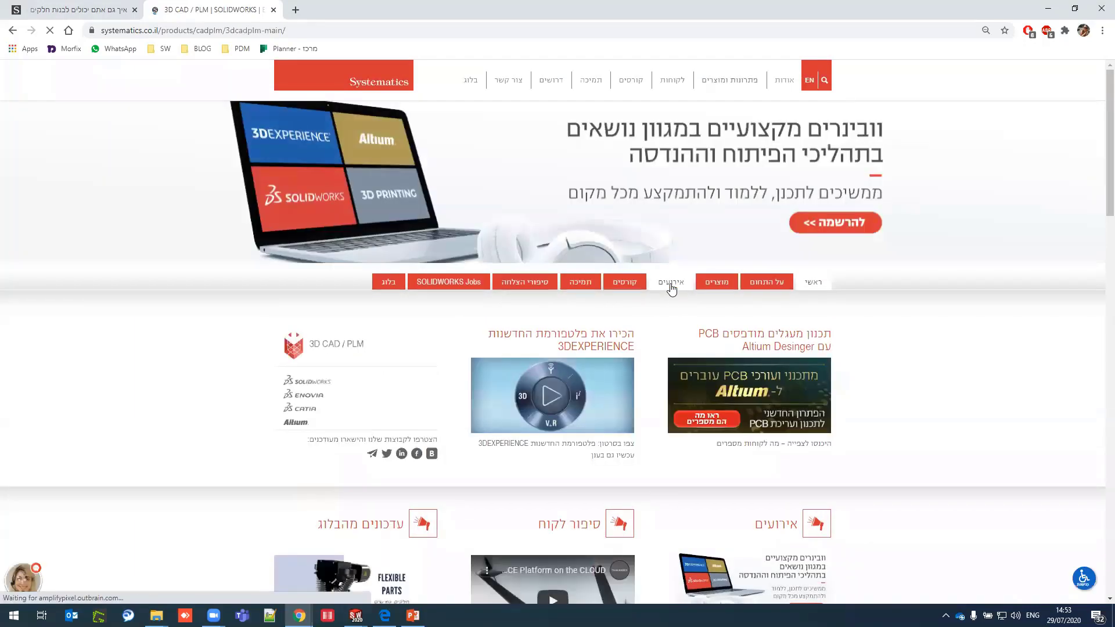
pyautogui.click(672, 285)
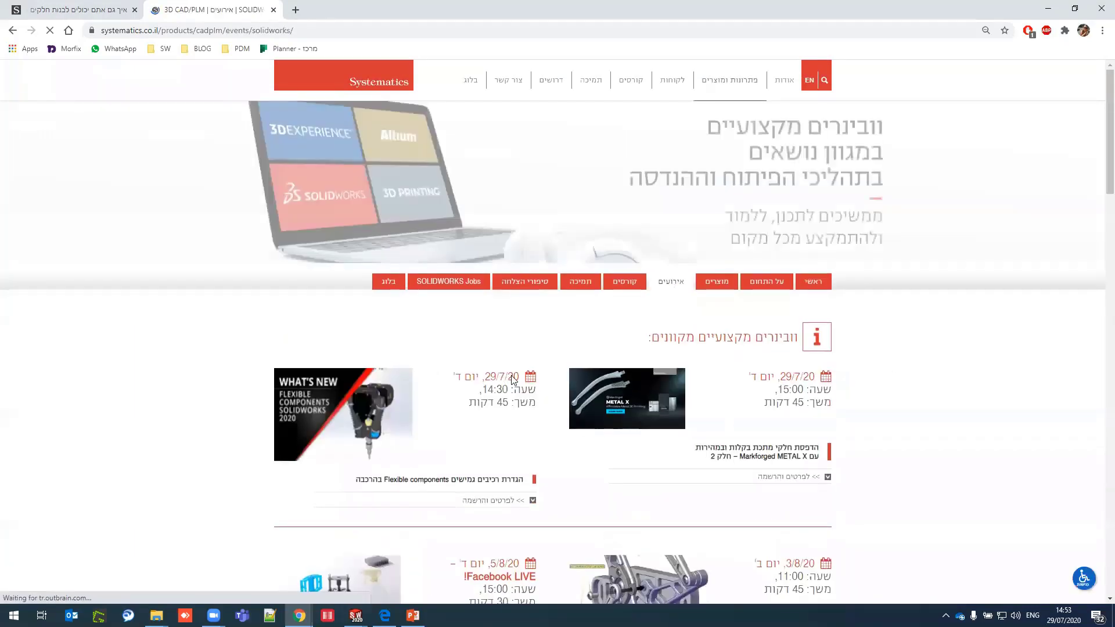
# Step: Browse the webinar listings, then open the SOLIDBlog in a new tab
pyautogui.scroll(-6, 798, 502)
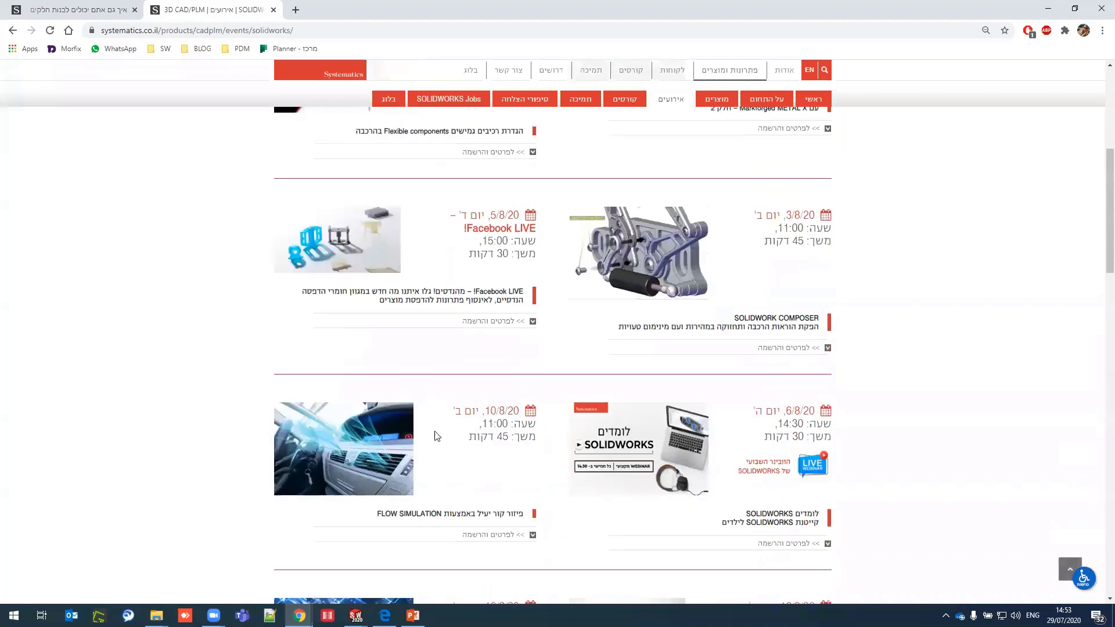
pyautogui.scroll(-3, 583, 466)
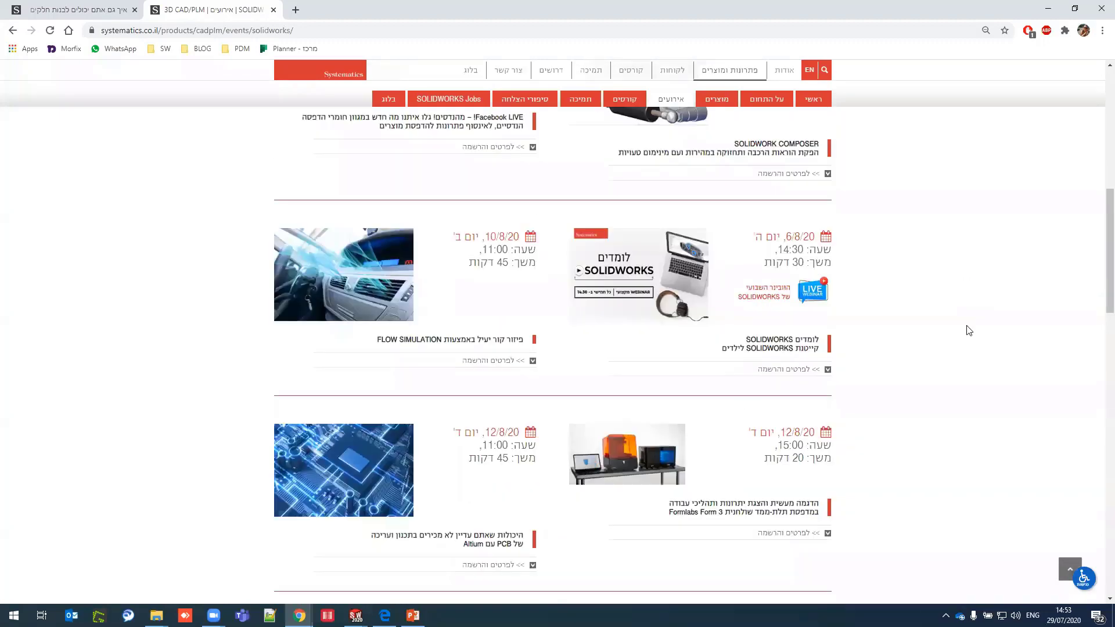
pyautogui.scroll(1, 969, 331)
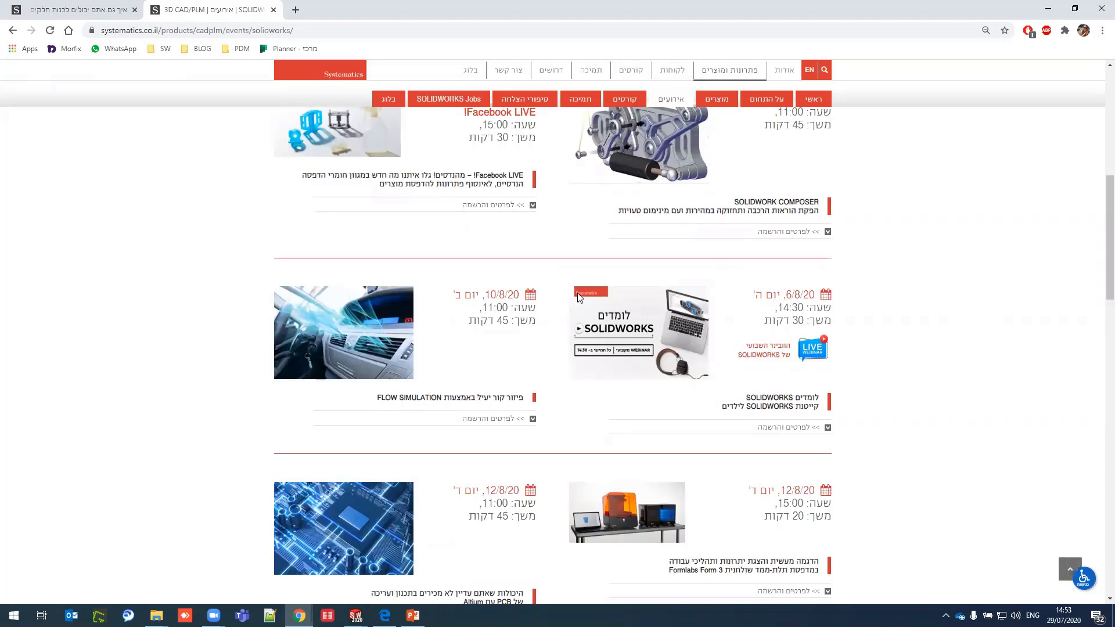
pyautogui.scroll(3, 578, 298)
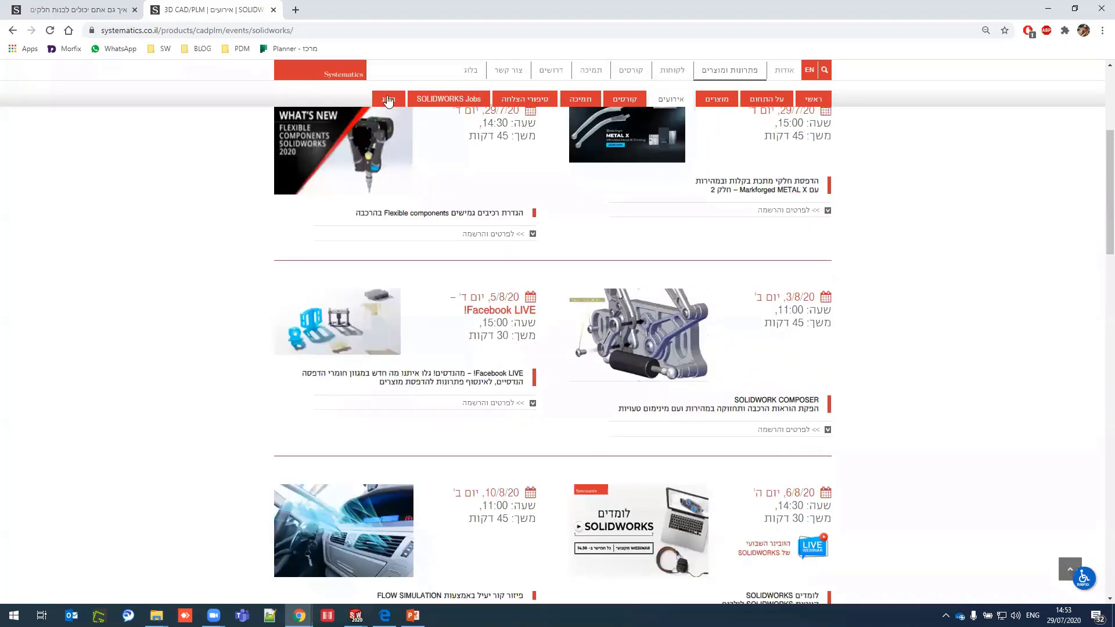
pyautogui.click(389, 100)
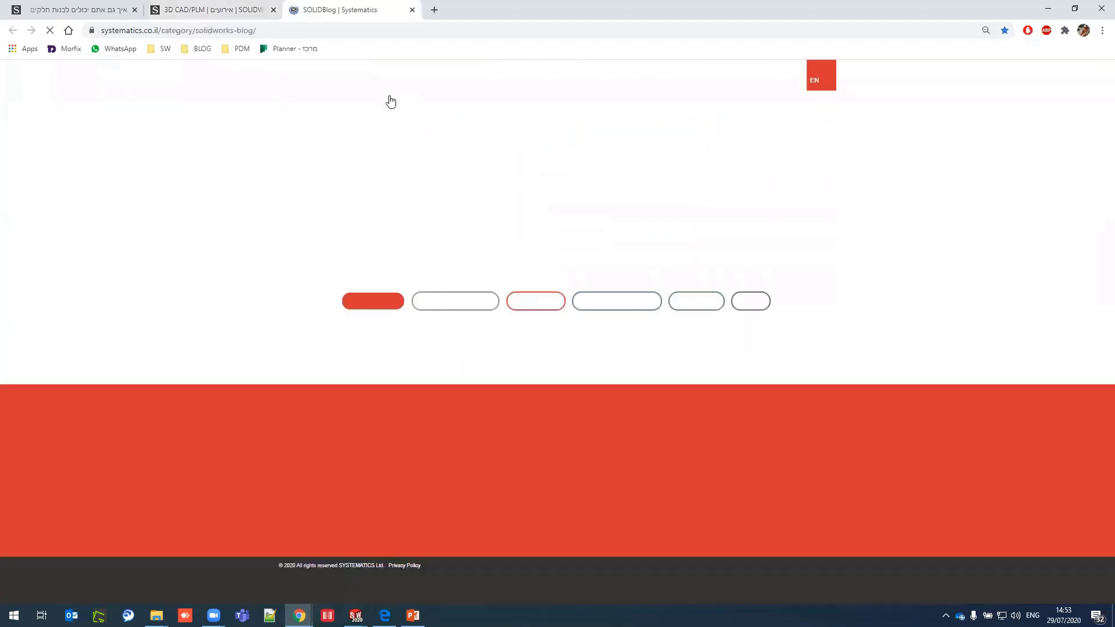
pyautogui.scroll(-2, 915, 391)
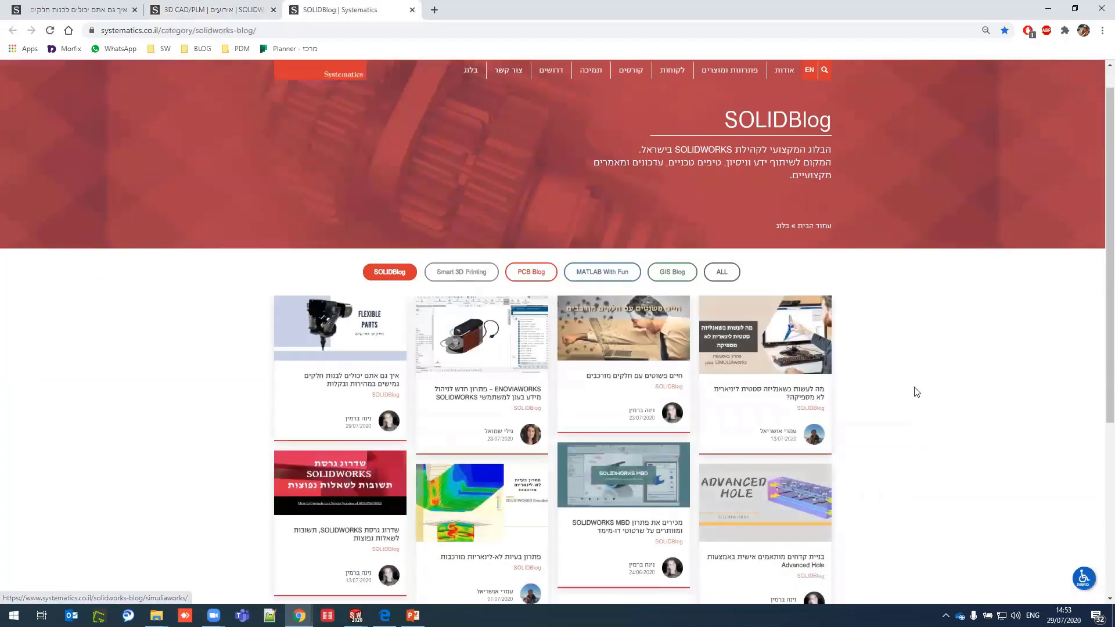
pyautogui.scroll(-1, 916, 392)
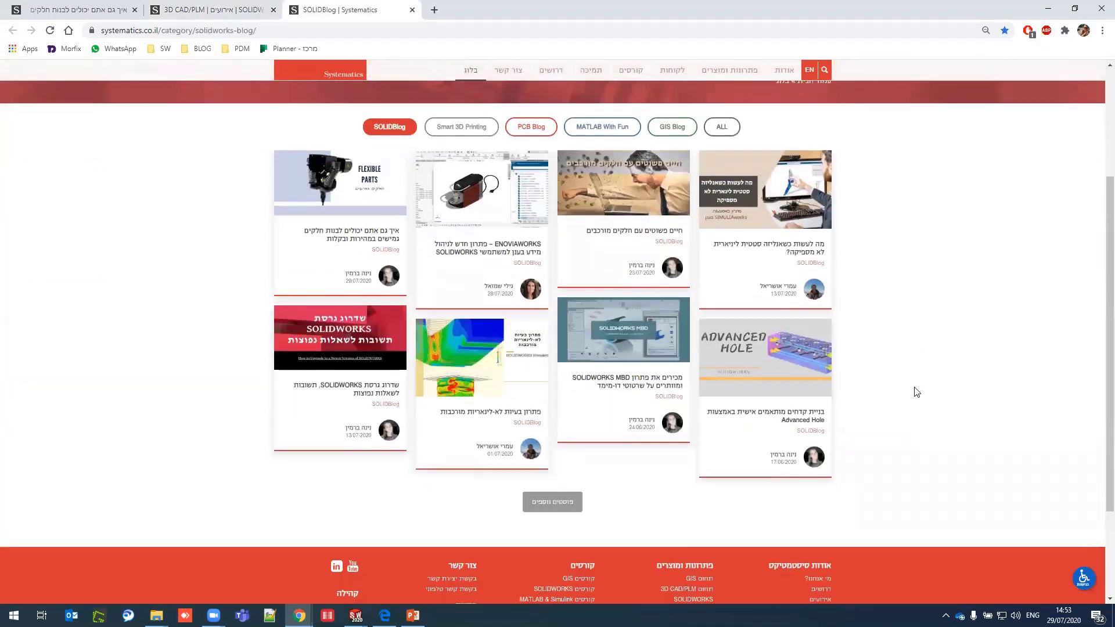